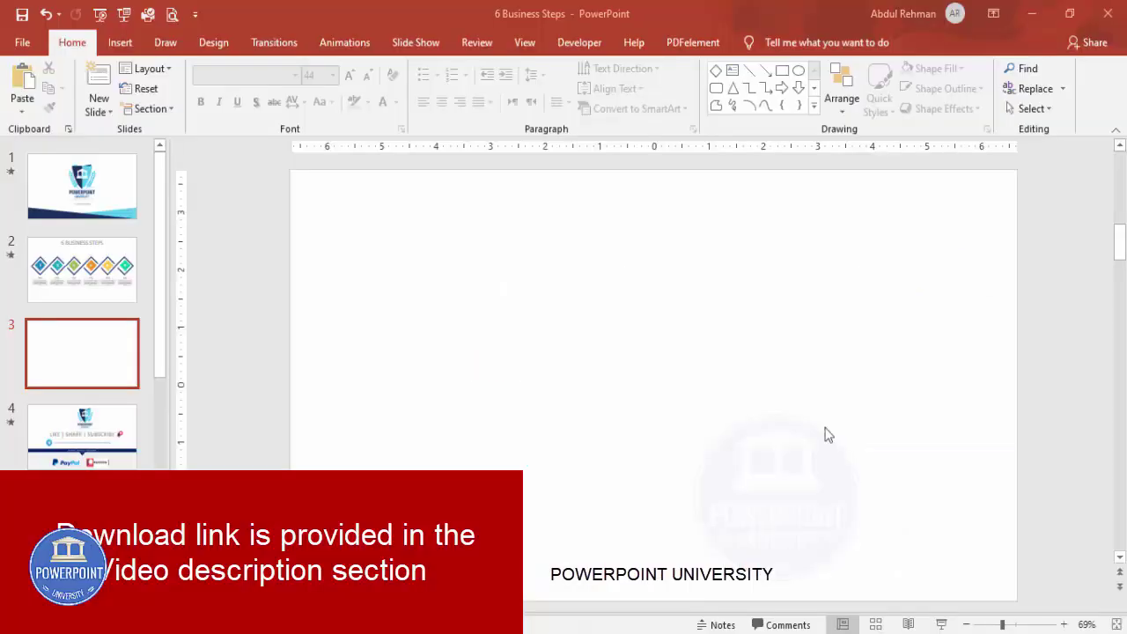
# Turn on the drawing guides and place a 1-inch diamond at the centre of slide 3.
pyautogui.click(529, 46)
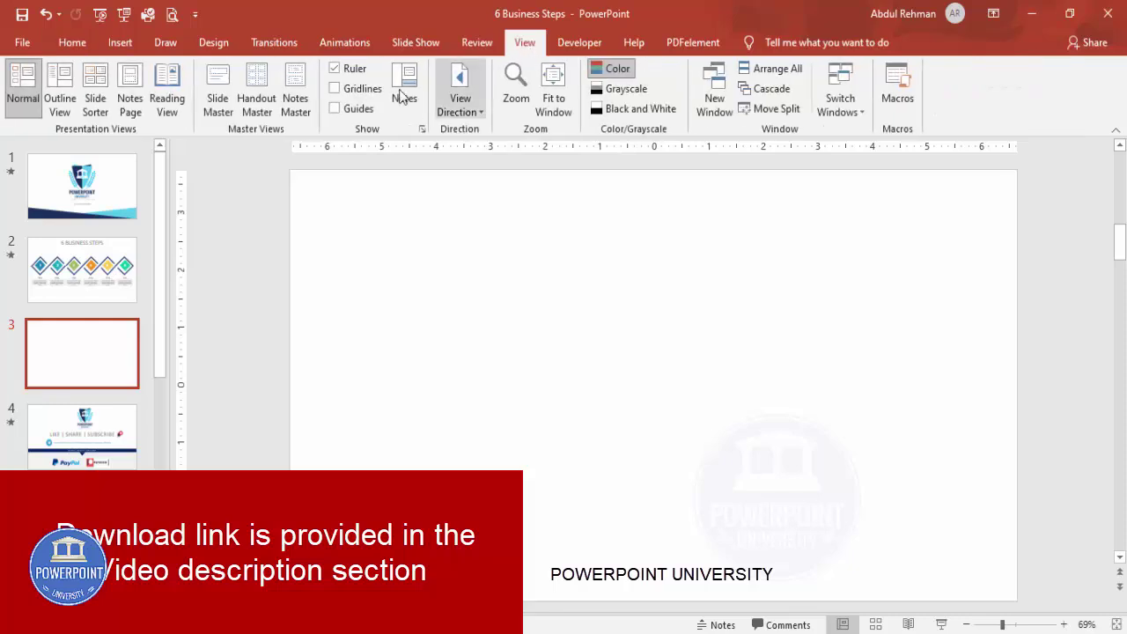
pyautogui.click(352, 108)
pyautogui.click(119, 42)
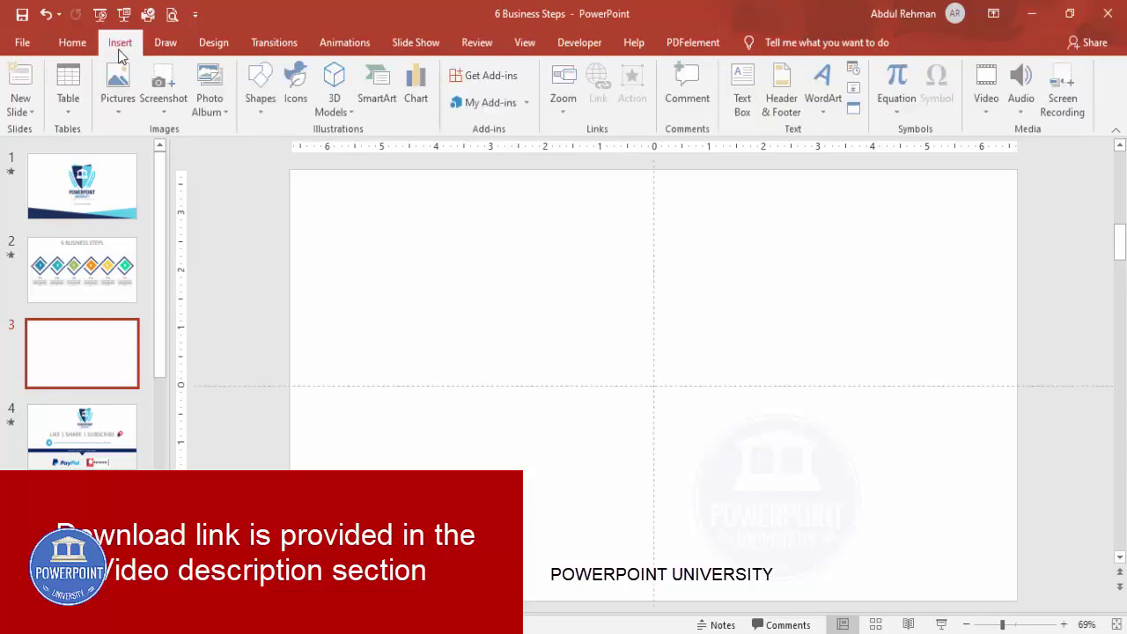
pyautogui.click(262, 104)
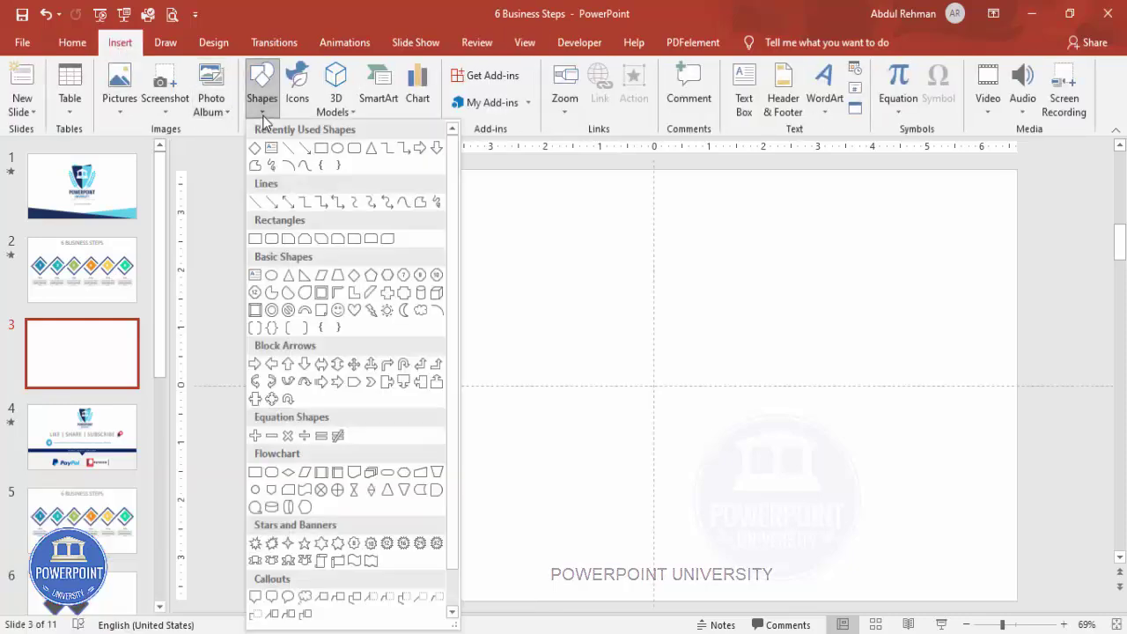
pyautogui.click(356, 277)
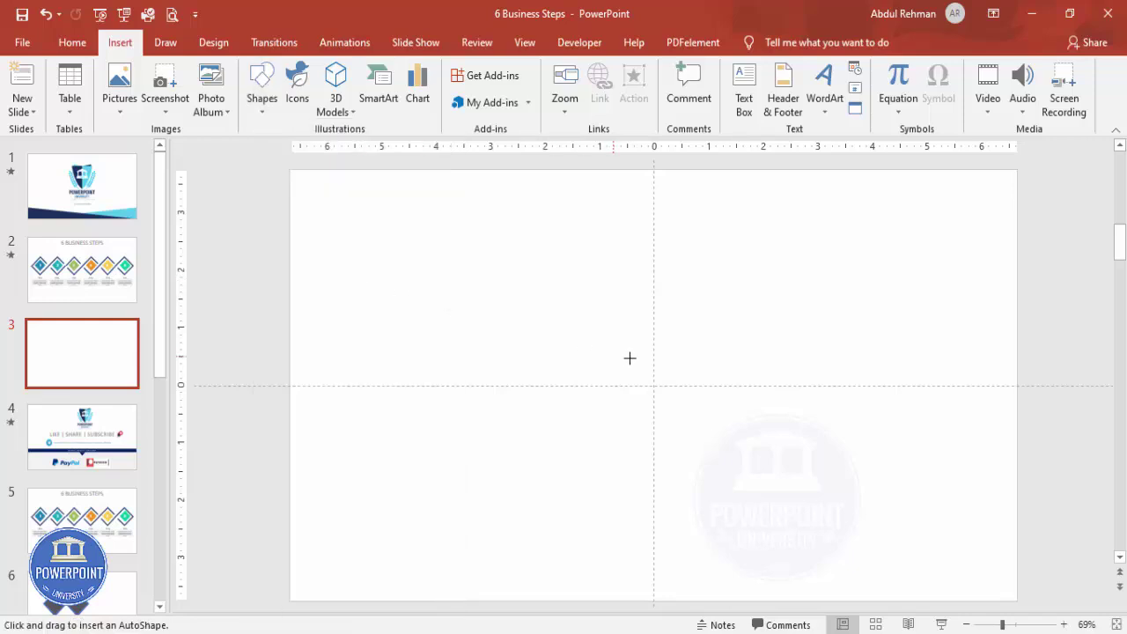
pyautogui.click(631, 357)
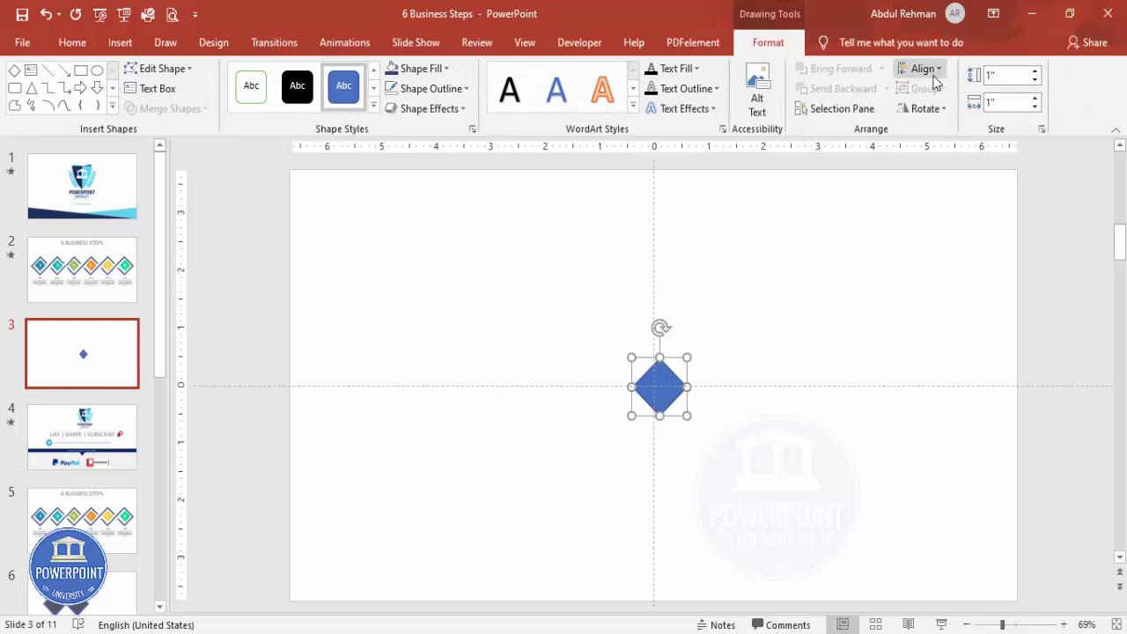
# Make the blue diamond 3" x 3" with no outline, centred horizontally and vertically on the slide.
pyautogui.click(997, 78)
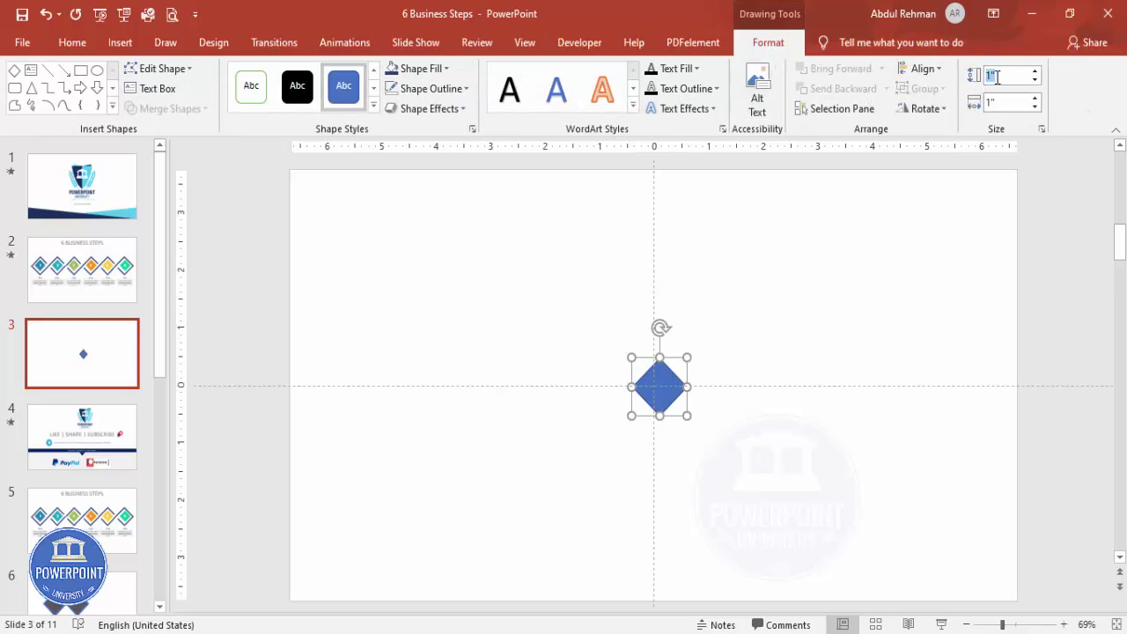
pyautogui.write('3')
pyautogui.press('Tab')
pyautogui.write('3')
pyautogui.click(997, 78)
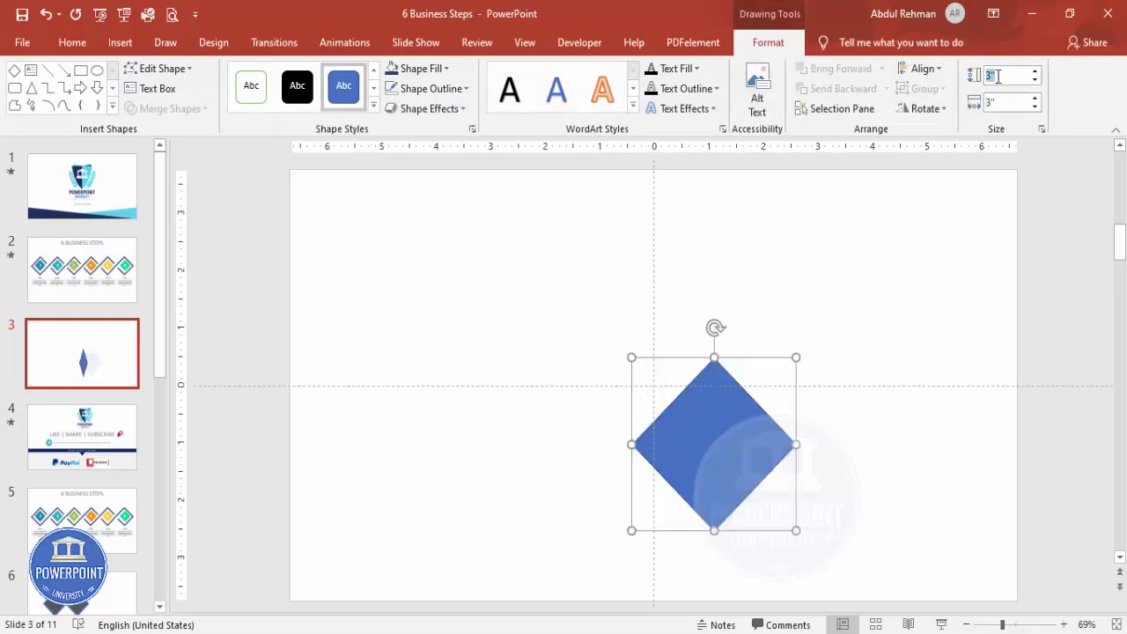
pyautogui.click(440, 88)
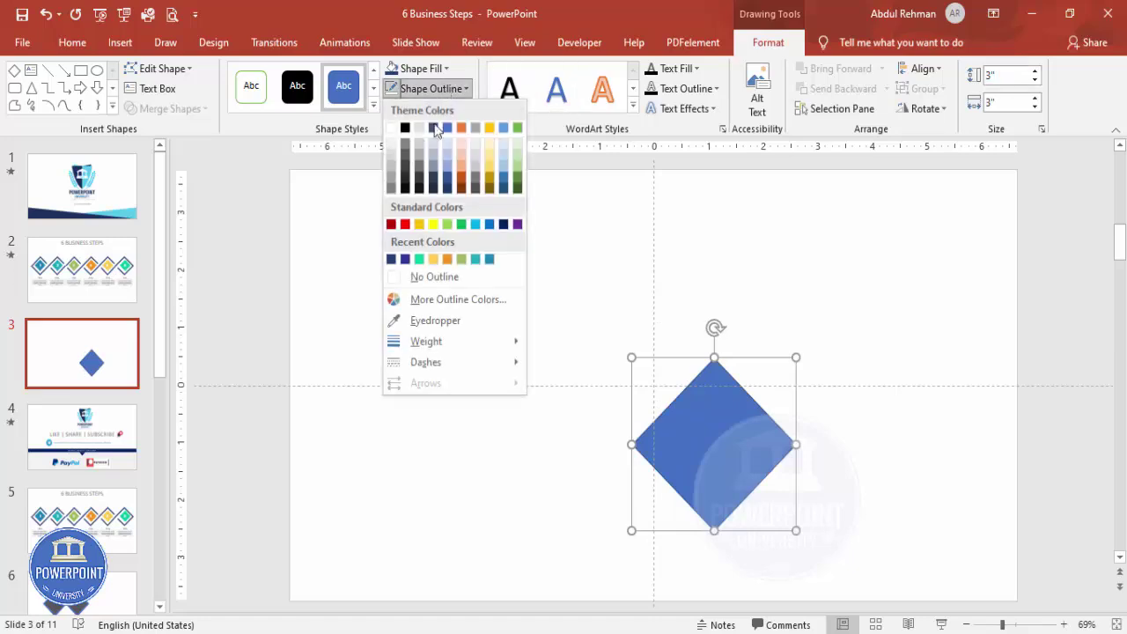
pyautogui.click(440, 276)
pyautogui.click(922, 68)
pyautogui.click(922, 68)
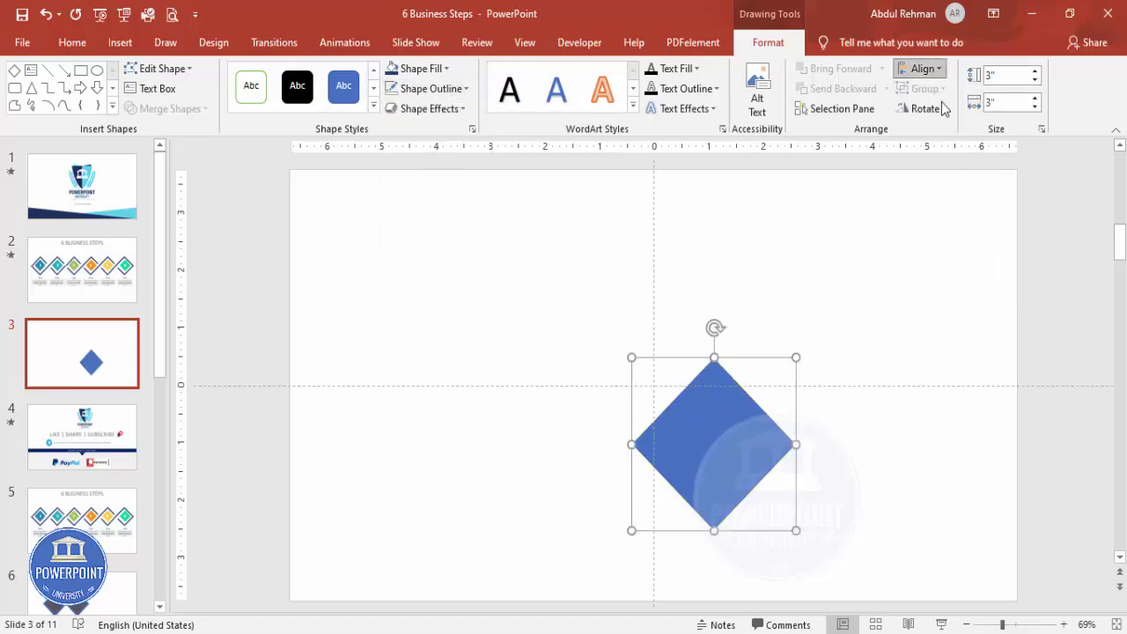
pyautogui.click(923, 69)
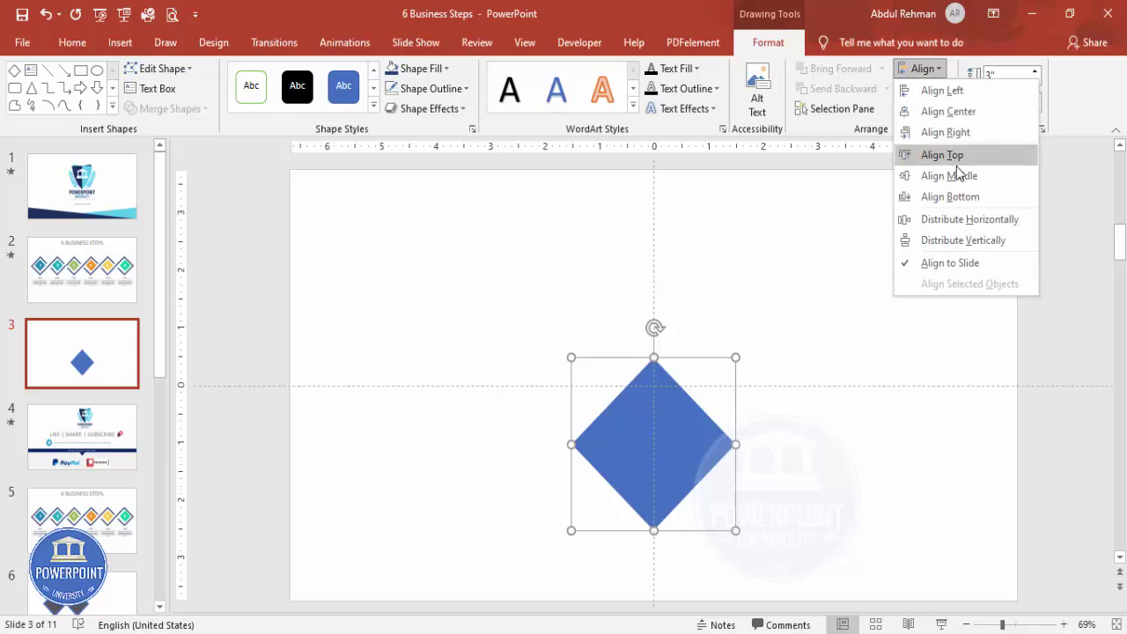
pyautogui.click(956, 174)
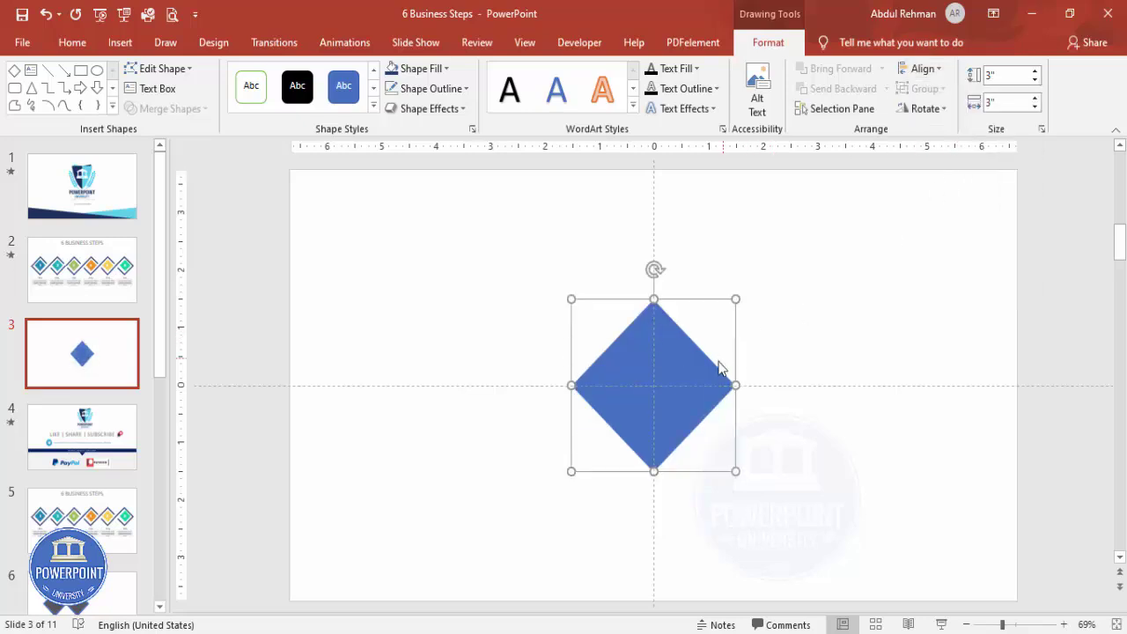
# Duplicate the diamond, fill the copy light grey, size it 2.3" x 2.3", and centre it.
pyautogui.moveTo(719, 368); pyautogui.dragTo(862, 354)
pyautogui.click(424, 70)
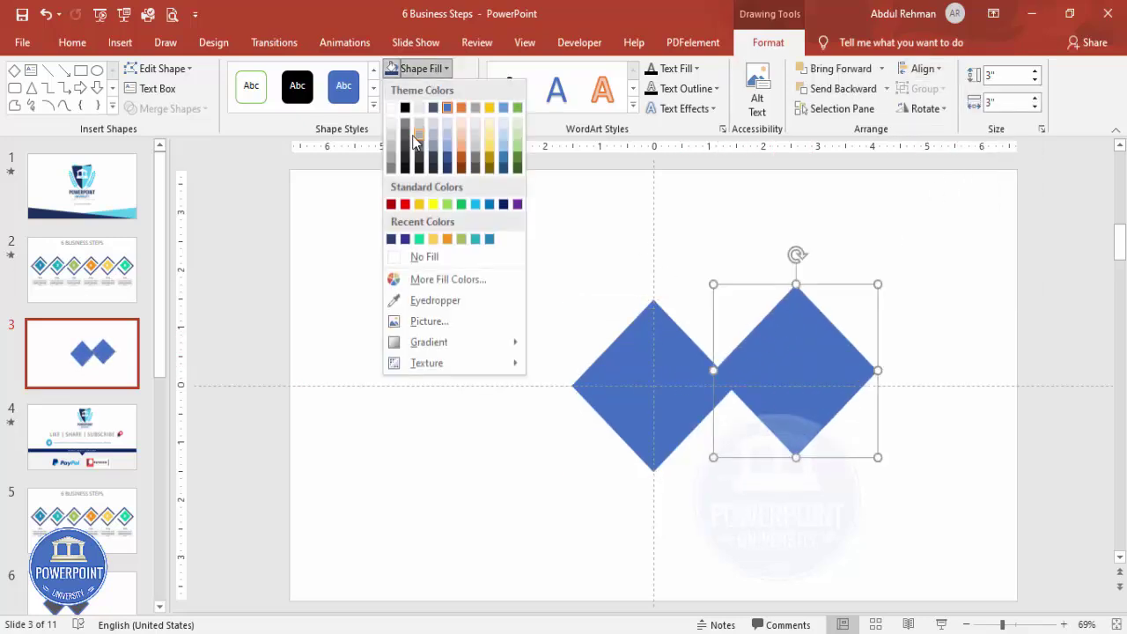
pyautogui.click(392, 143)
pyautogui.click(1000, 78)
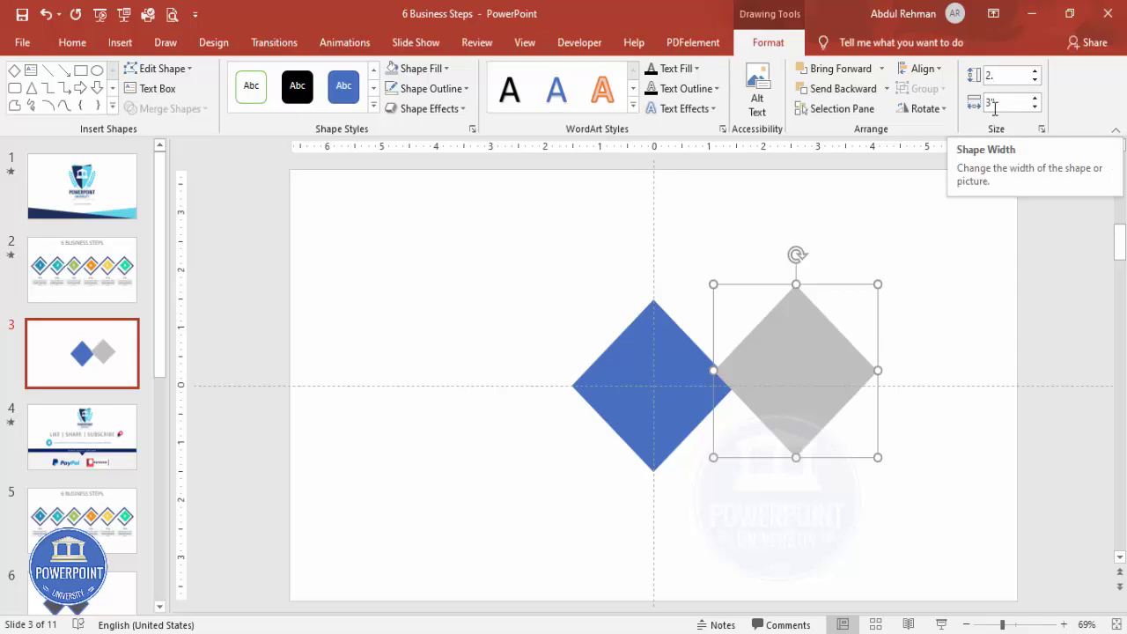
pyautogui.write('3')
pyautogui.press('Tab')
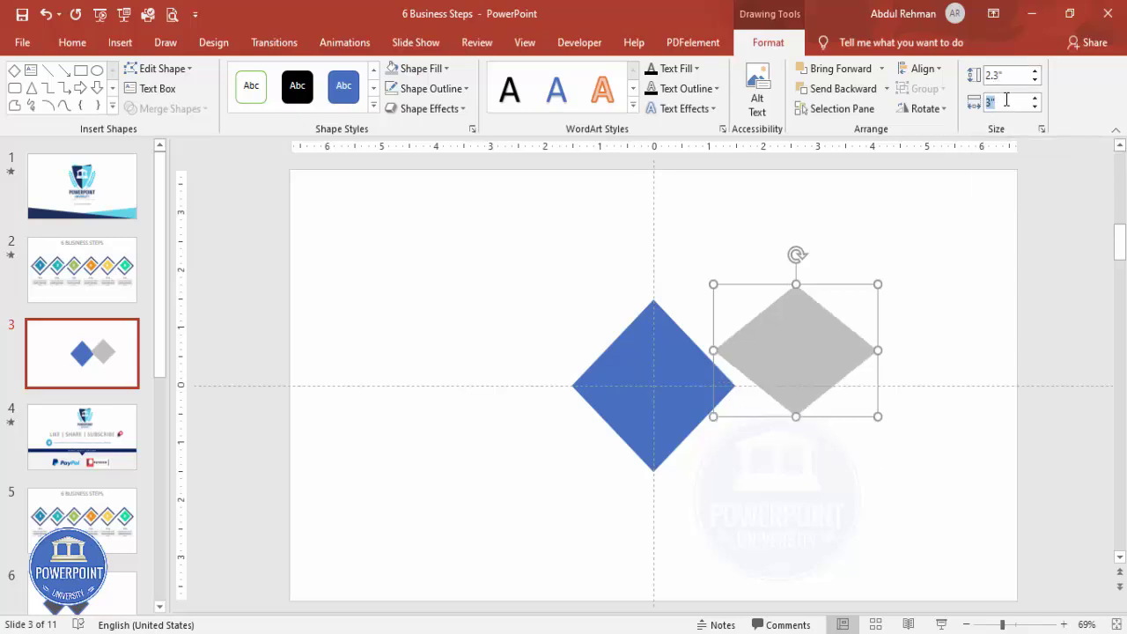
pyautogui.write('2.3')
pyautogui.press('Return')
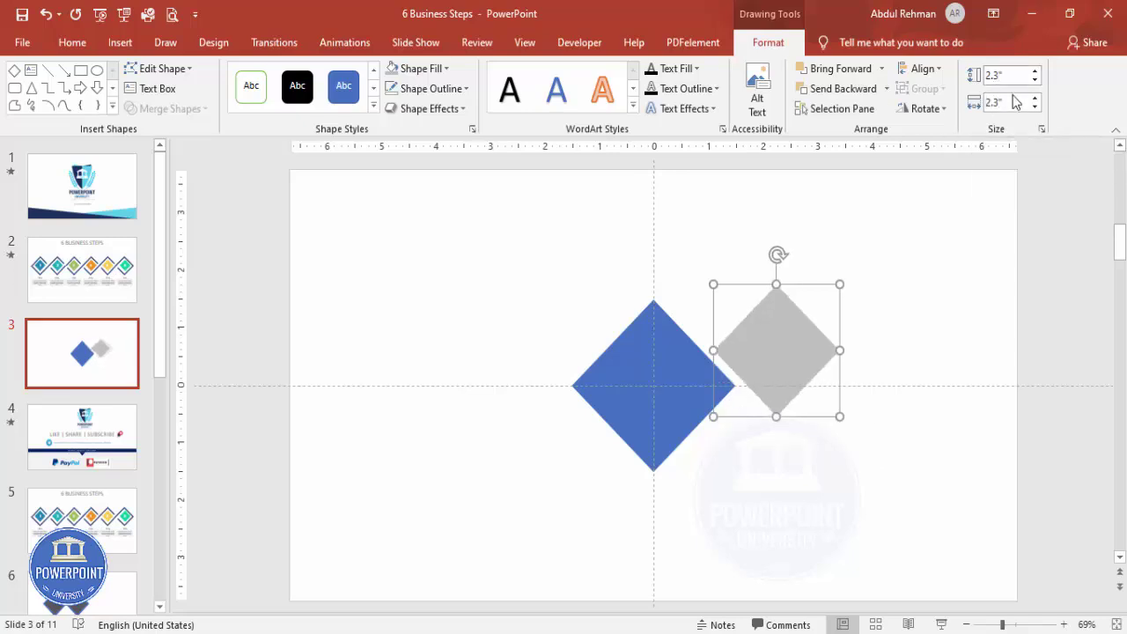
pyautogui.click(920, 69)
pyautogui.click(935, 111)
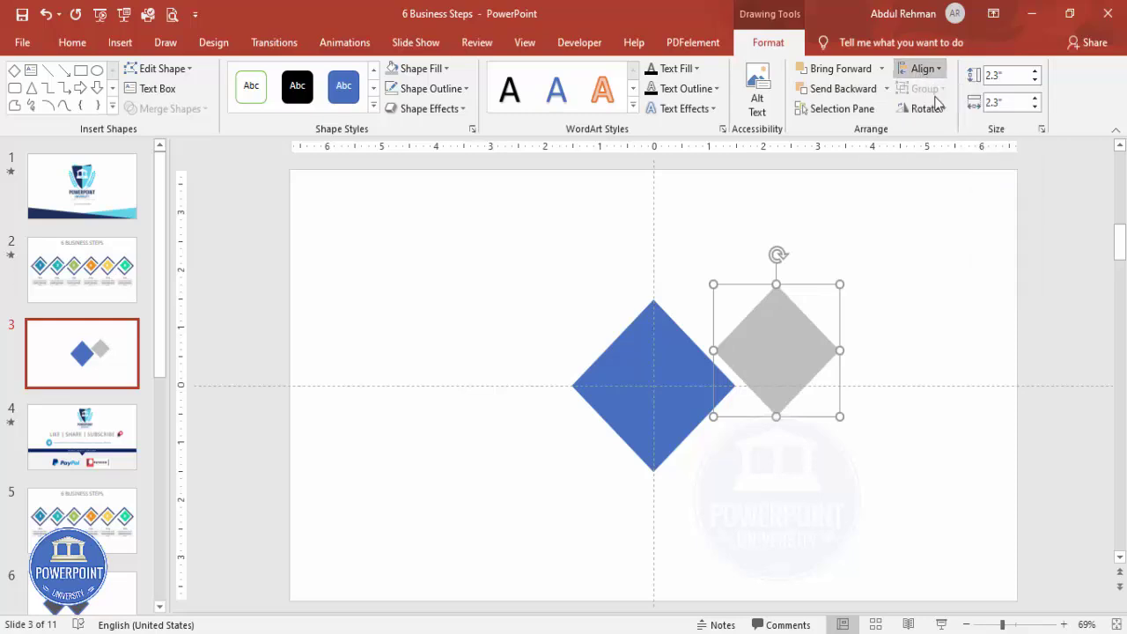
pyautogui.click(920, 68)
pyautogui.click(949, 176)
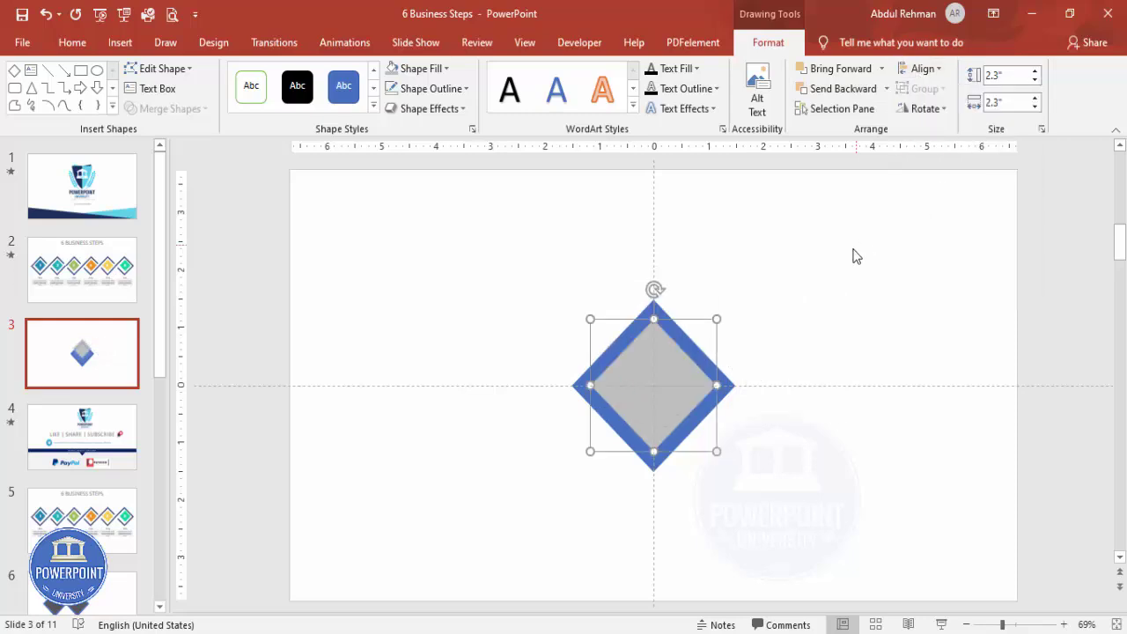
pyautogui.click(854, 264)
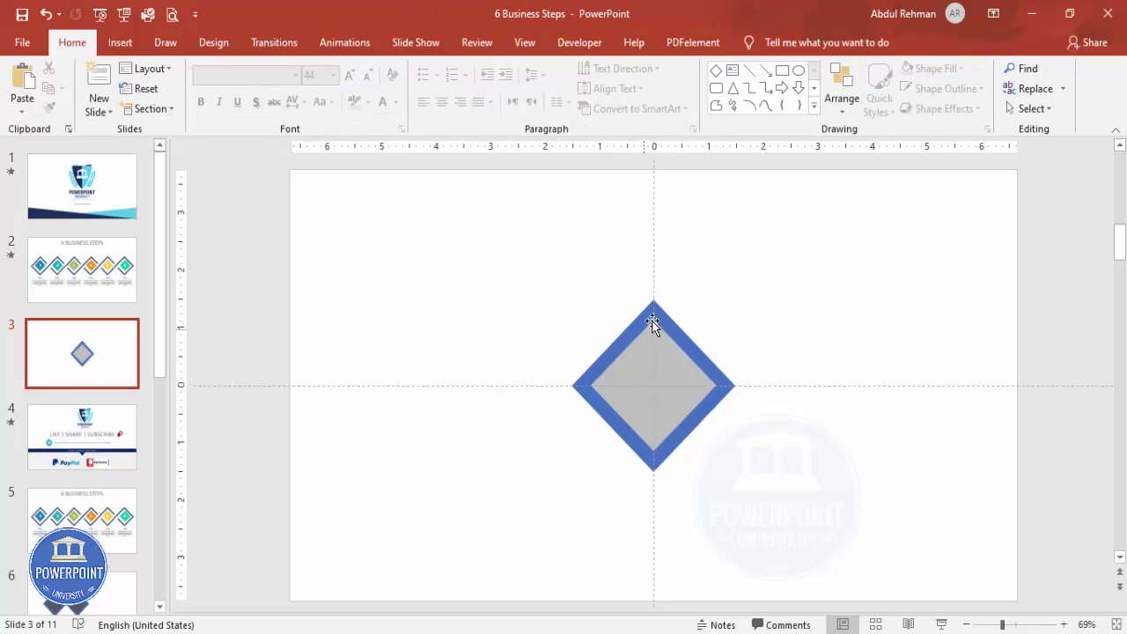
# Select the blue then the grey diamond and apply Merge Shapes > Subtract to leave a hollow frame.
pyautogui.click(657, 313)
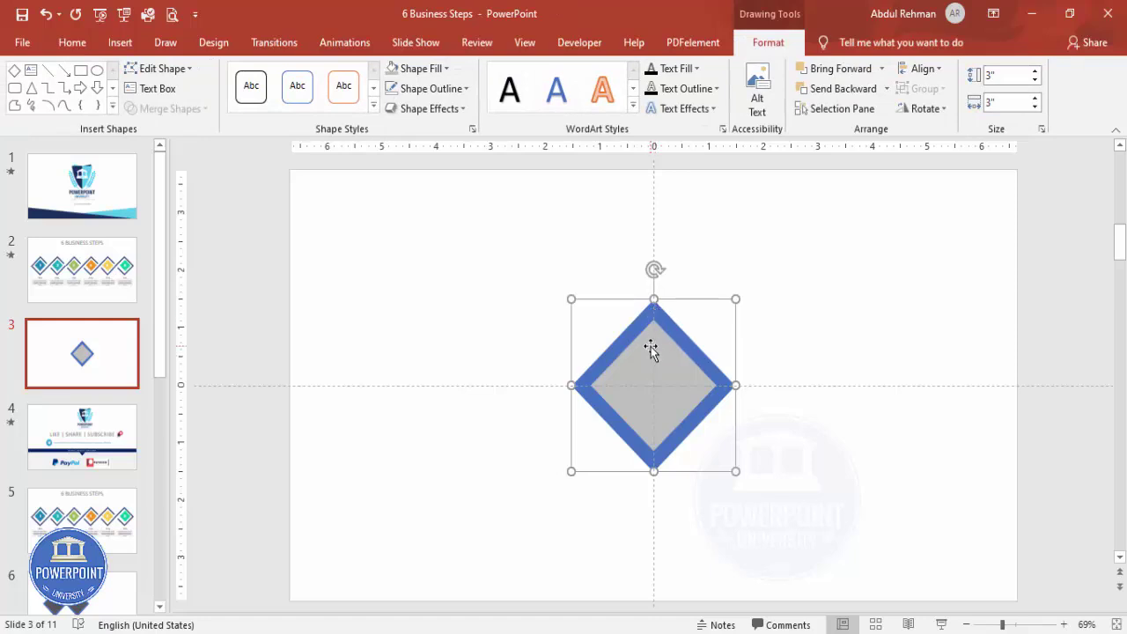
pyautogui.keyDown('shift'); pyautogui.click(654, 329); pyautogui.keyUp('shift')
pyautogui.click(181, 108)
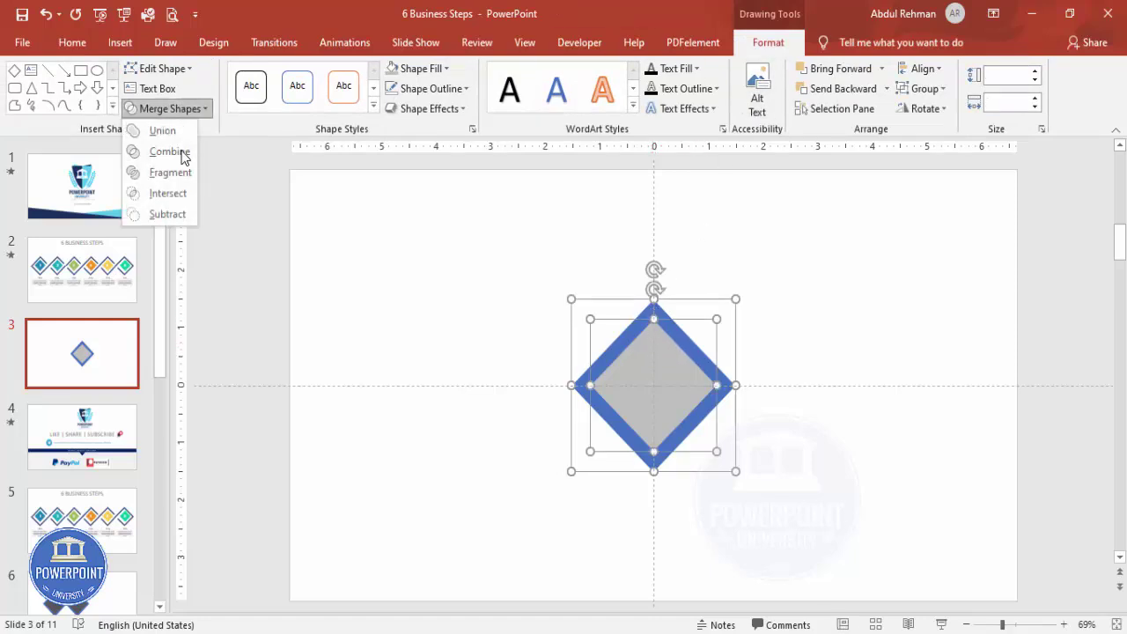
pyautogui.click(170, 214)
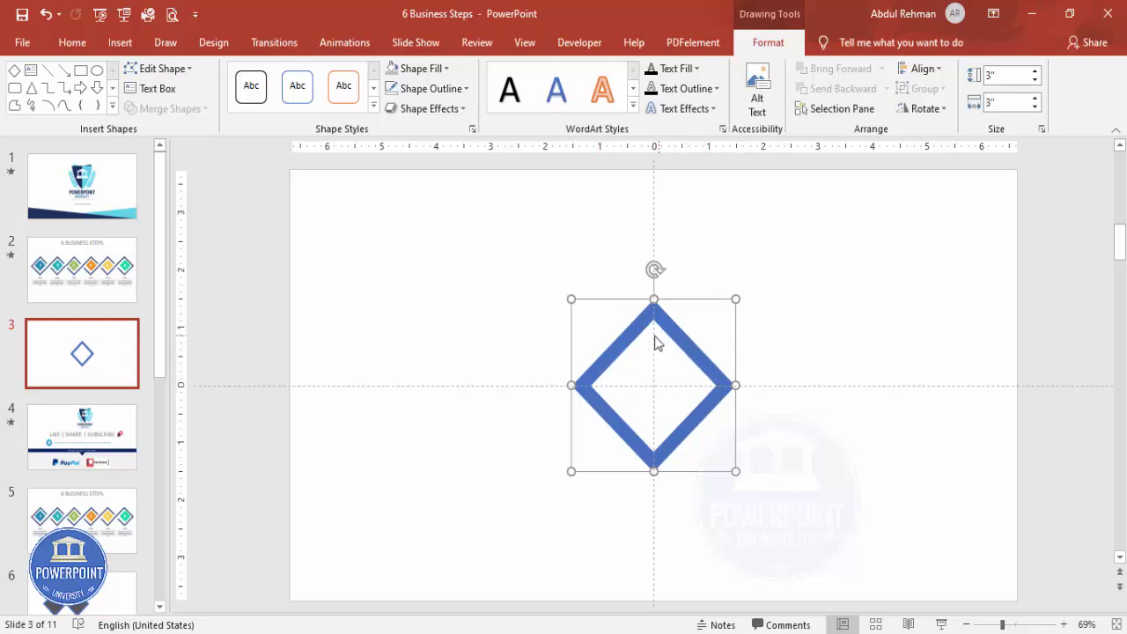
pyautogui.click(295, 206)
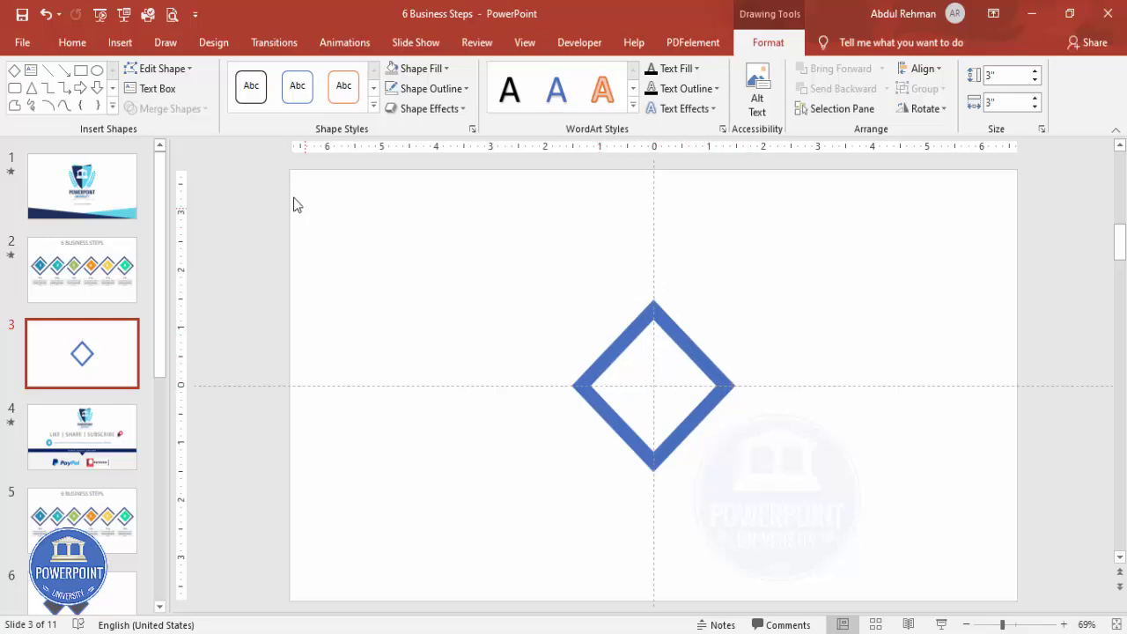
# Draw a rectangle covering the upper half of the diamond frame.
pyautogui.click(120, 42)
pyautogui.click(255, 111)
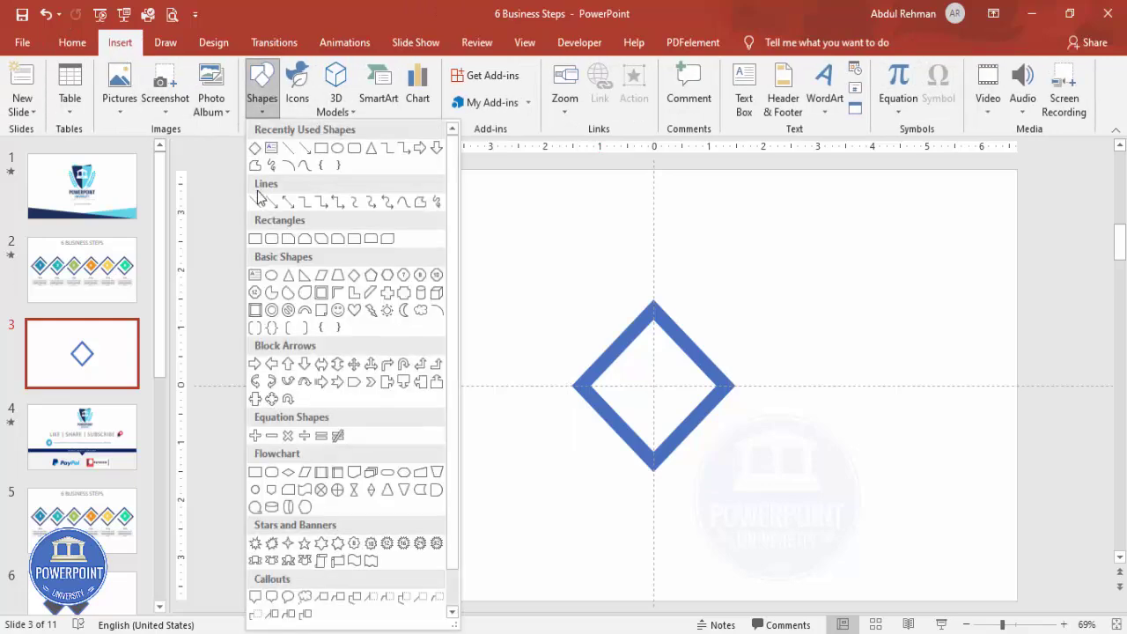
pyautogui.click(255, 239)
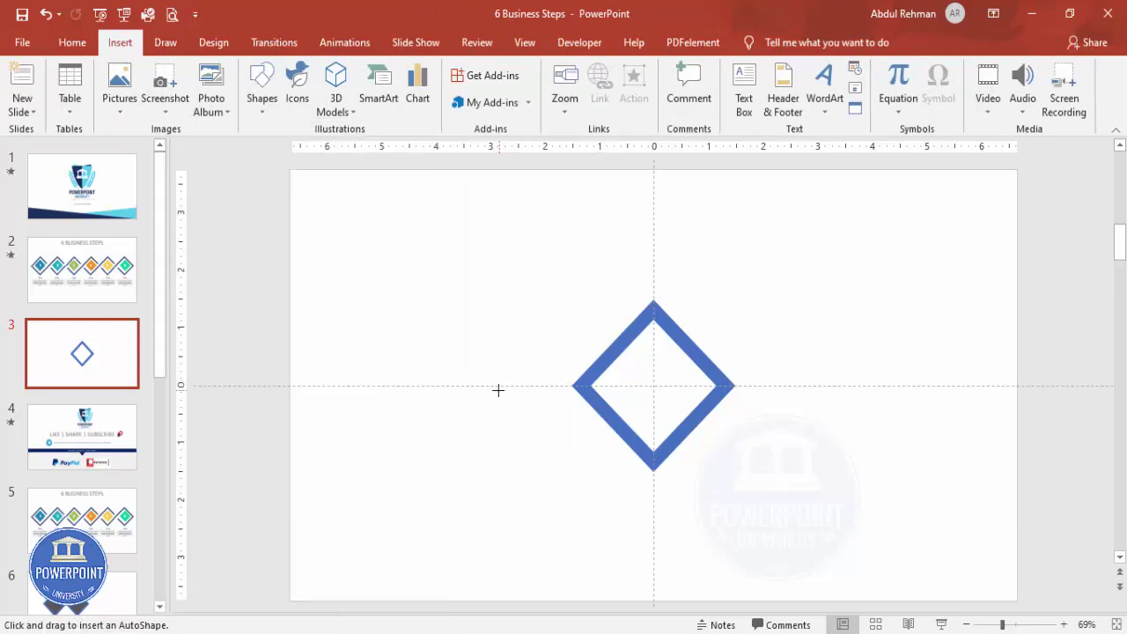
pyautogui.moveTo(497, 385); pyautogui.dragTo(811, 503)
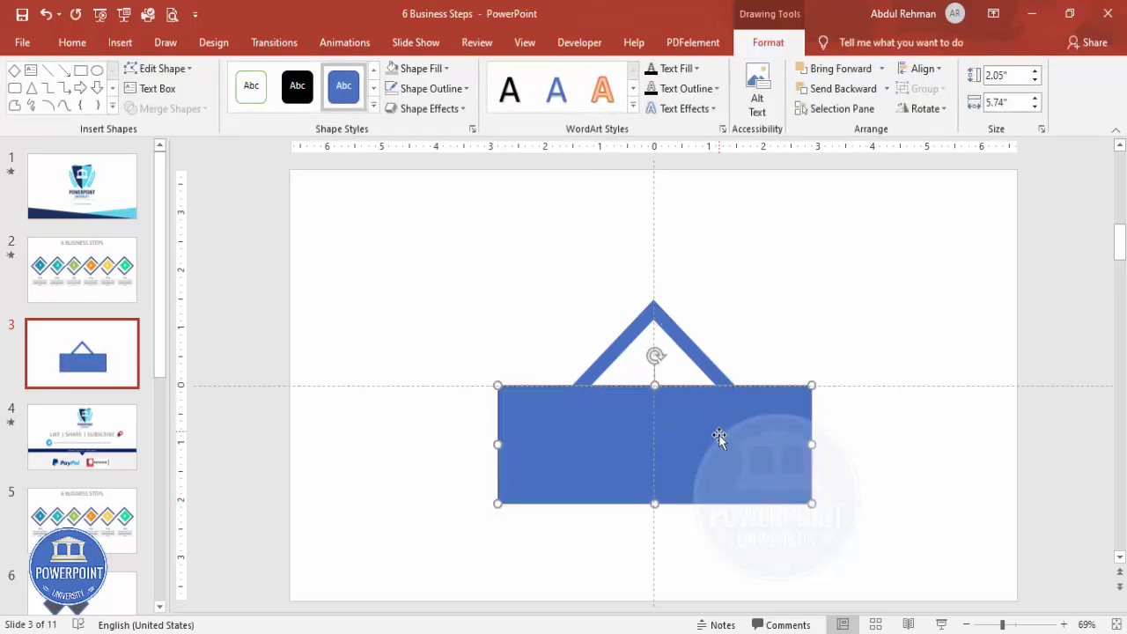
pyautogui.moveTo(726, 456); pyautogui.dragTo(722, 333)
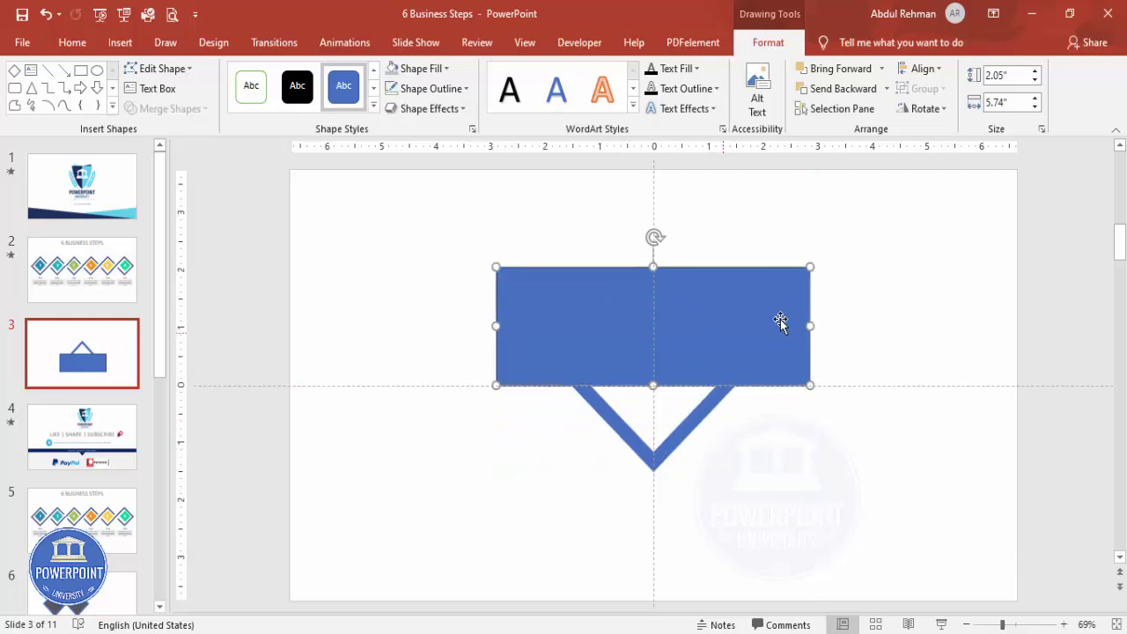
# Subtract the rectangle from the frame to leave a V shape, and move it toward the upper left.
pyautogui.click(710, 412)
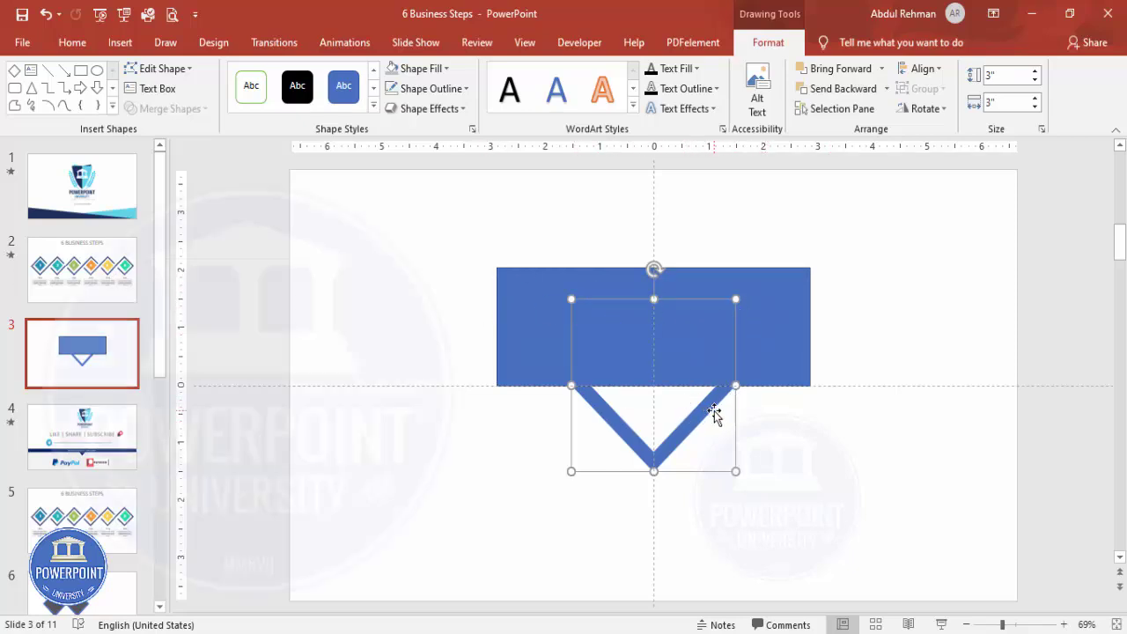
pyautogui.keyDown('shift'); pyautogui.click(766, 309); pyautogui.keyUp('shift')
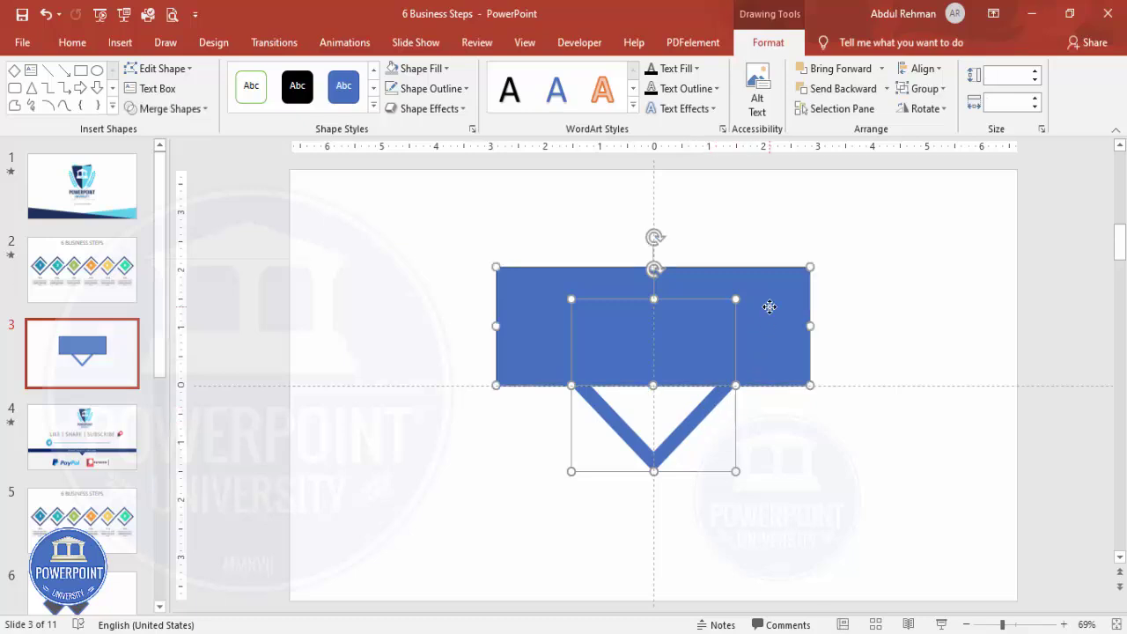
pyautogui.click(169, 109)
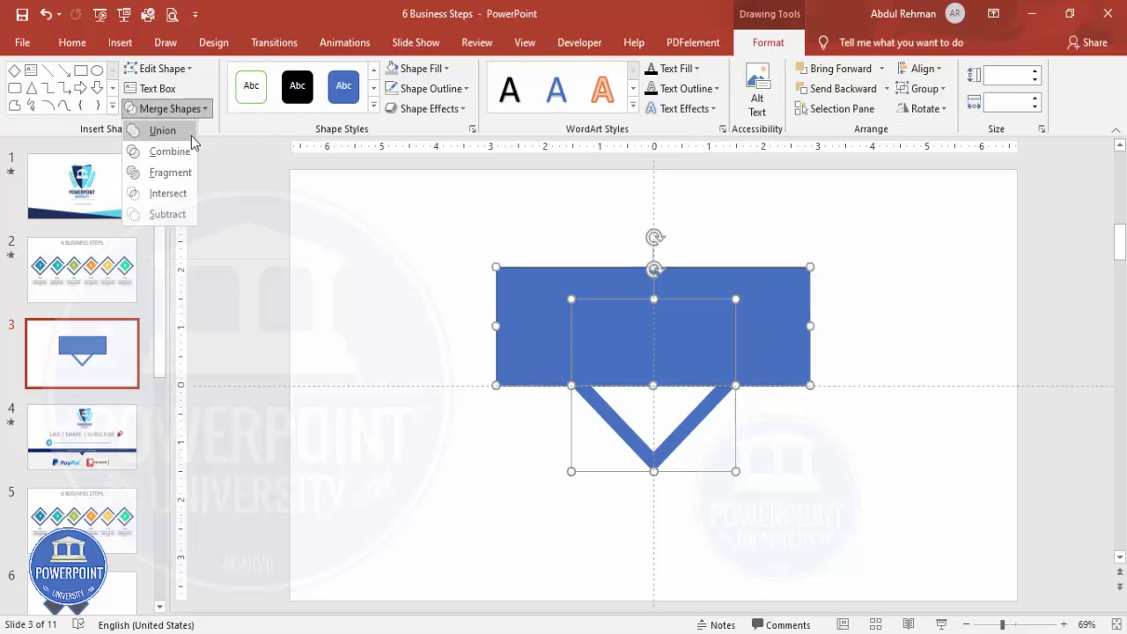
pyautogui.click(167, 214)
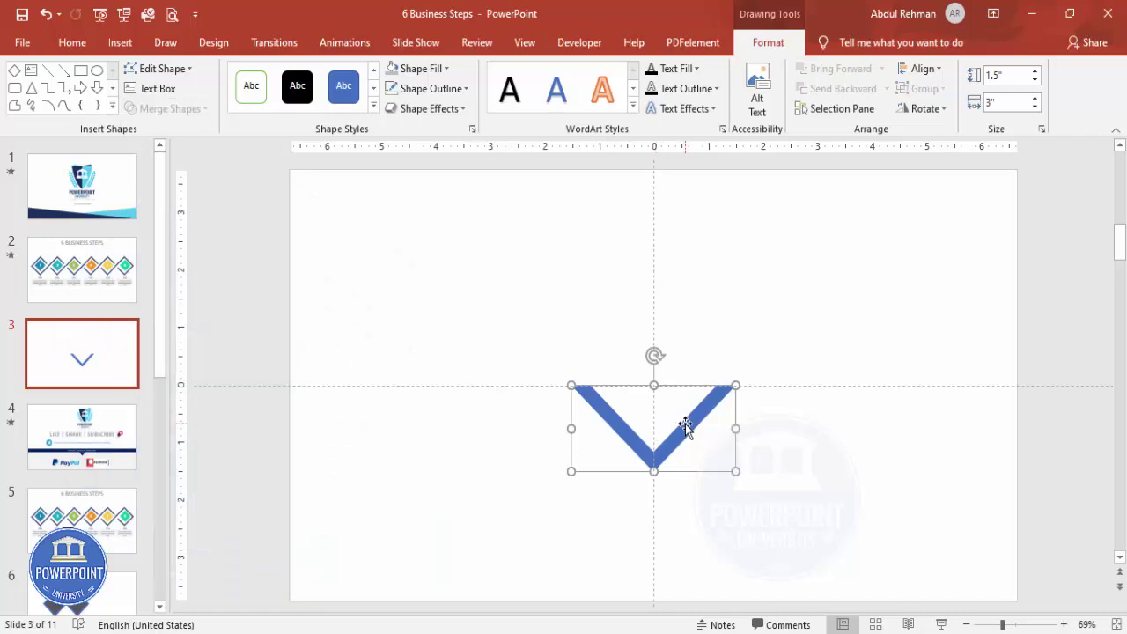
pyautogui.moveTo(686, 427); pyautogui.dragTo(436, 214)
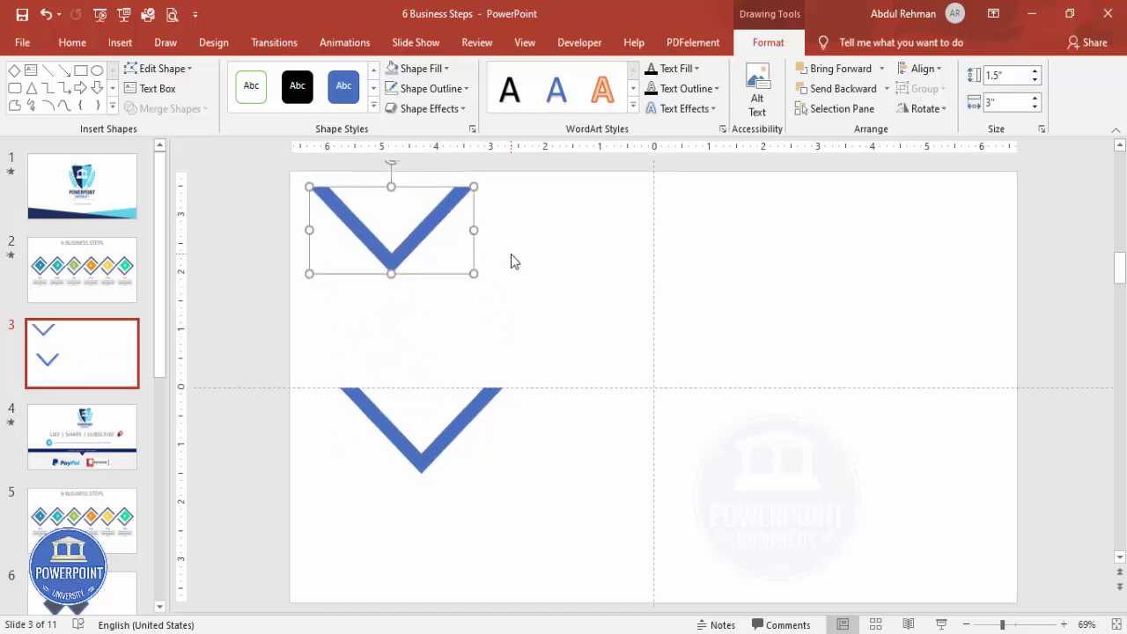
# Duplicate the lower V, flip the copy vertically, and align it against the original's right end.
pyautogui.click(540, 342)
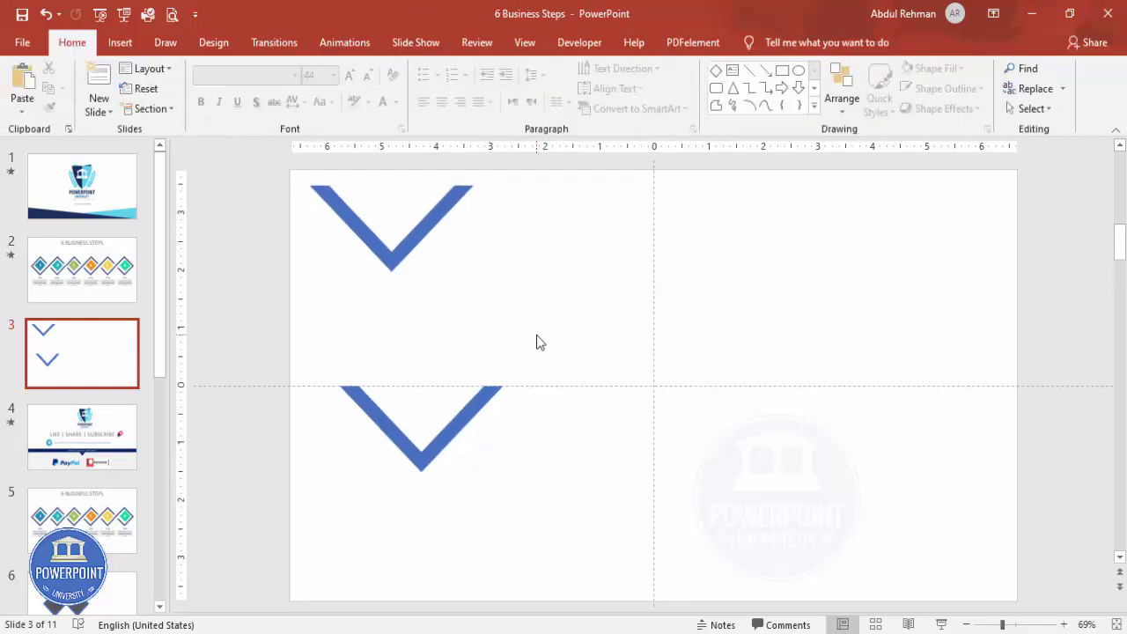
pyautogui.click(481, 399)
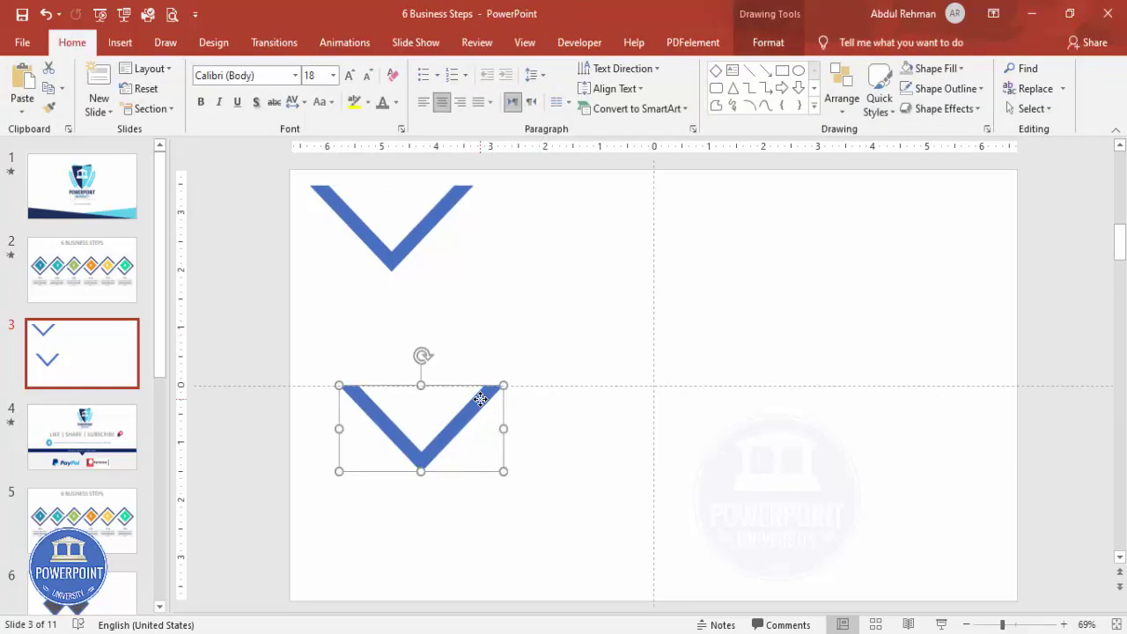
pyautogui.keyDown('ctrl'); pyautogui.moveTo(480, 399); pyautogui.dragTo(644, 365); pyautogui.keyUp('ctrl')
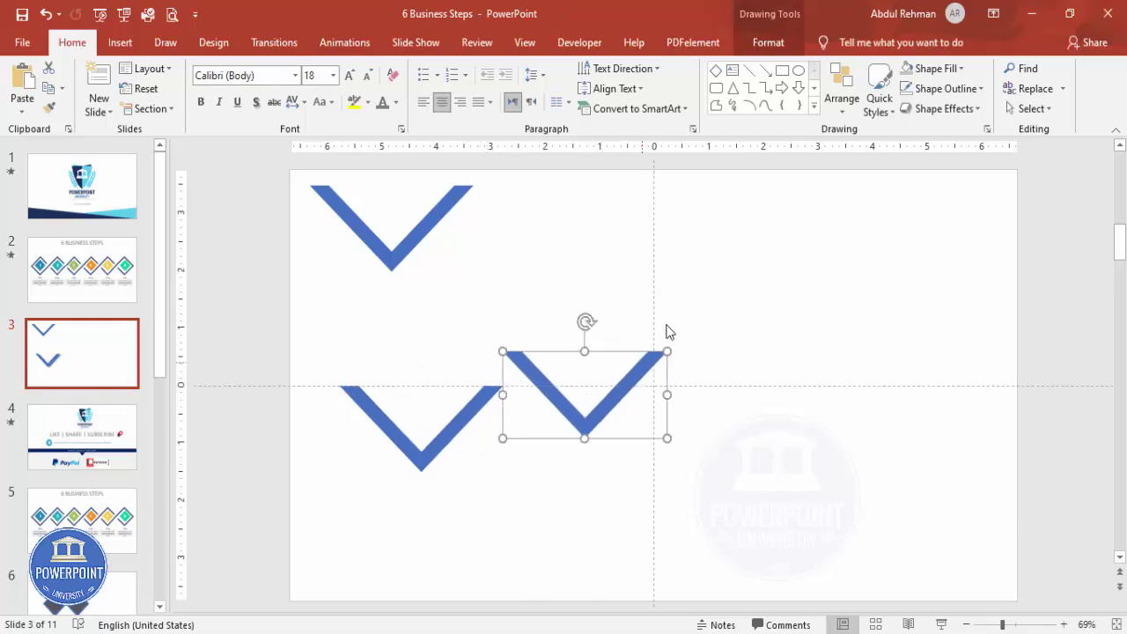
pyautogui.click(768, 44)
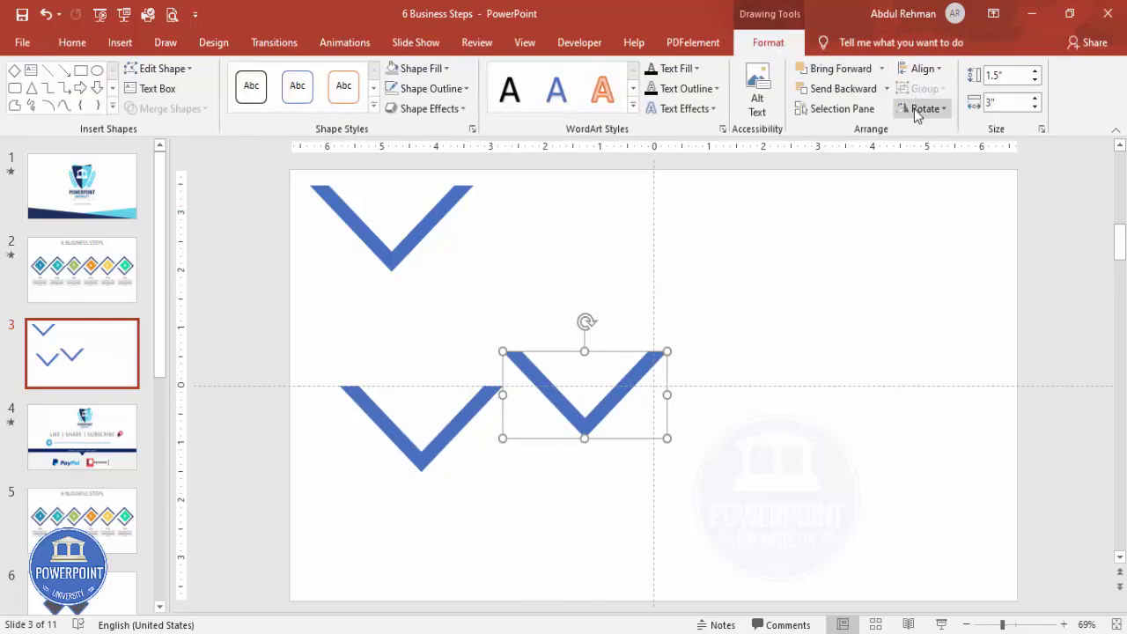
pyautogui.click(920, 108)
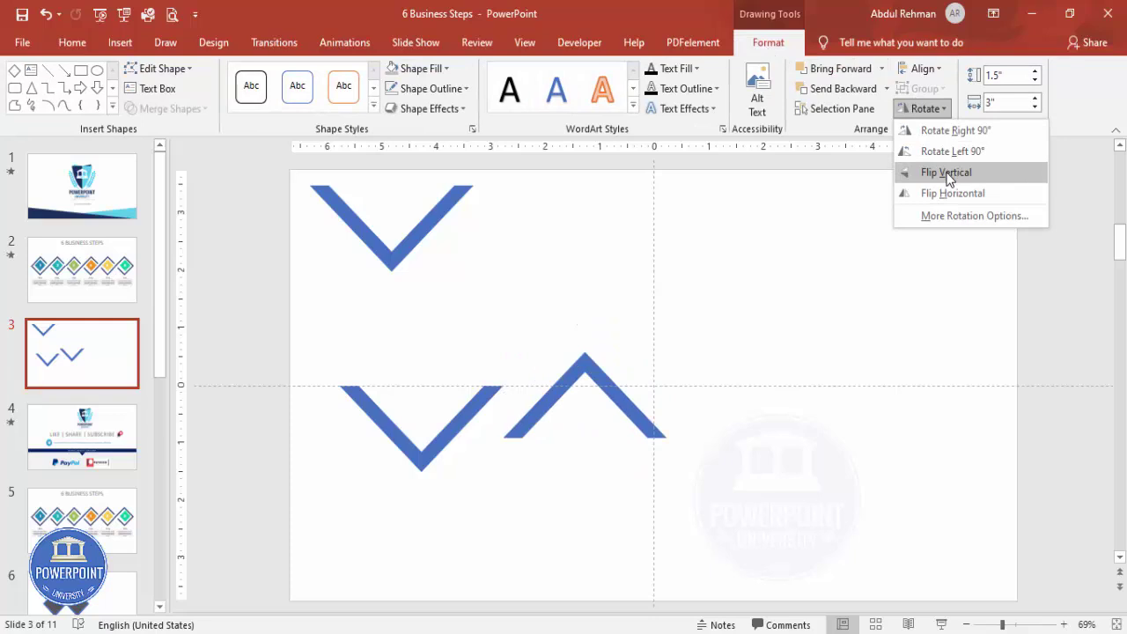
pyautogui.click(969, 173)
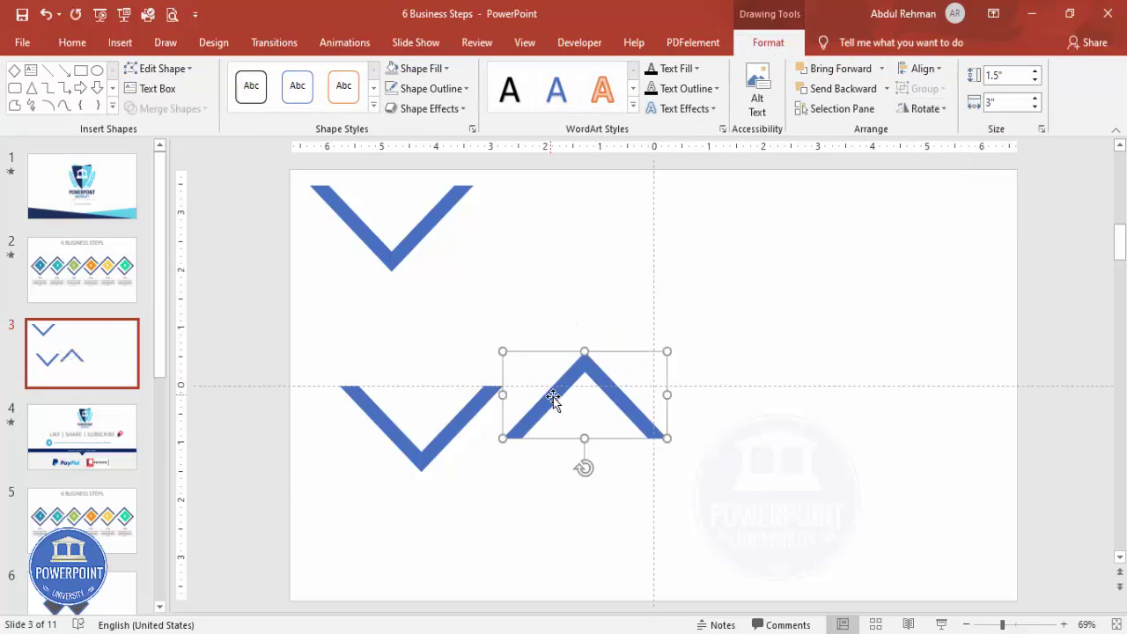
pyautogui.moveTo(554, 397); pyautogui.dragTo(535, 342)
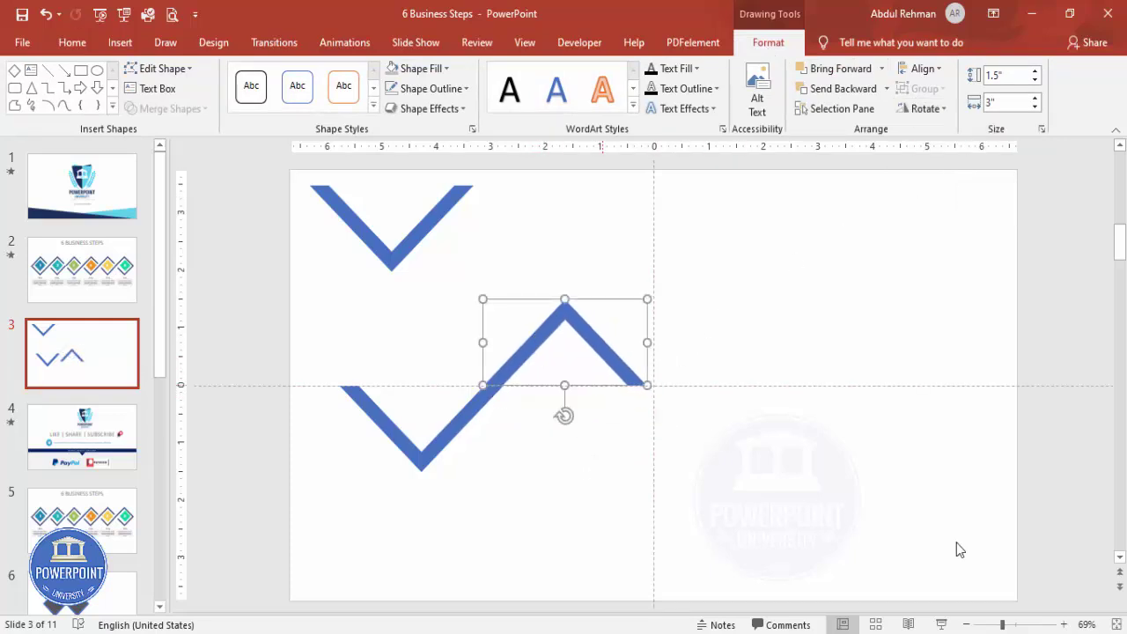
pyautogui.click(1038, 624)
pyautogui.moveTo(425, 516); pyautogui.dragTo(429, 515)
pyautogui.click(1117, 624)
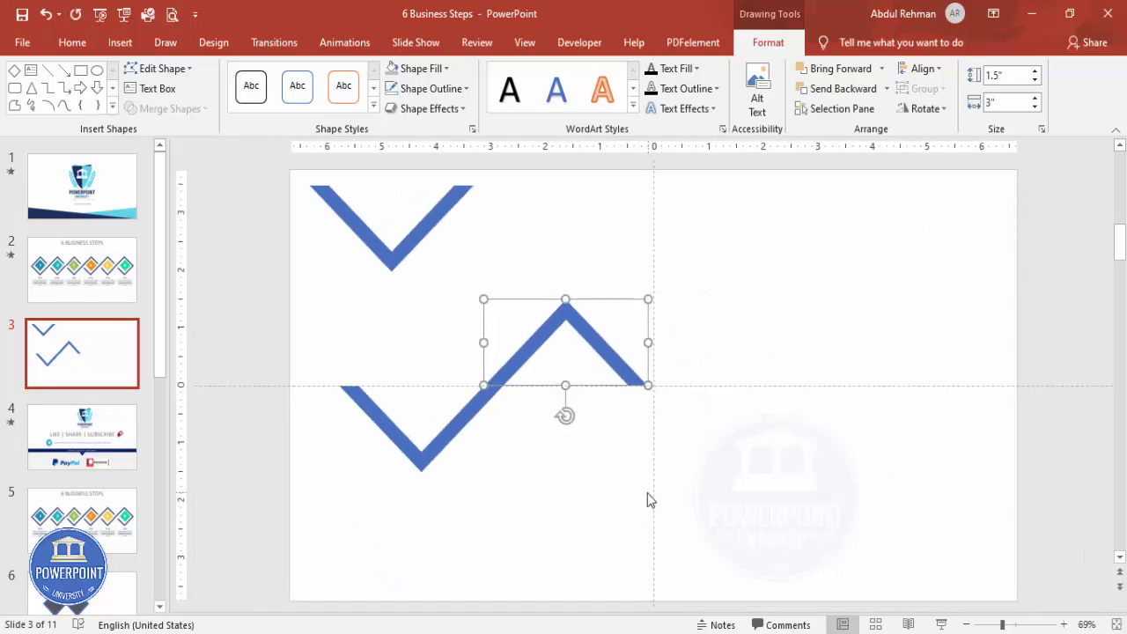
pyautogui.click(607, 438)
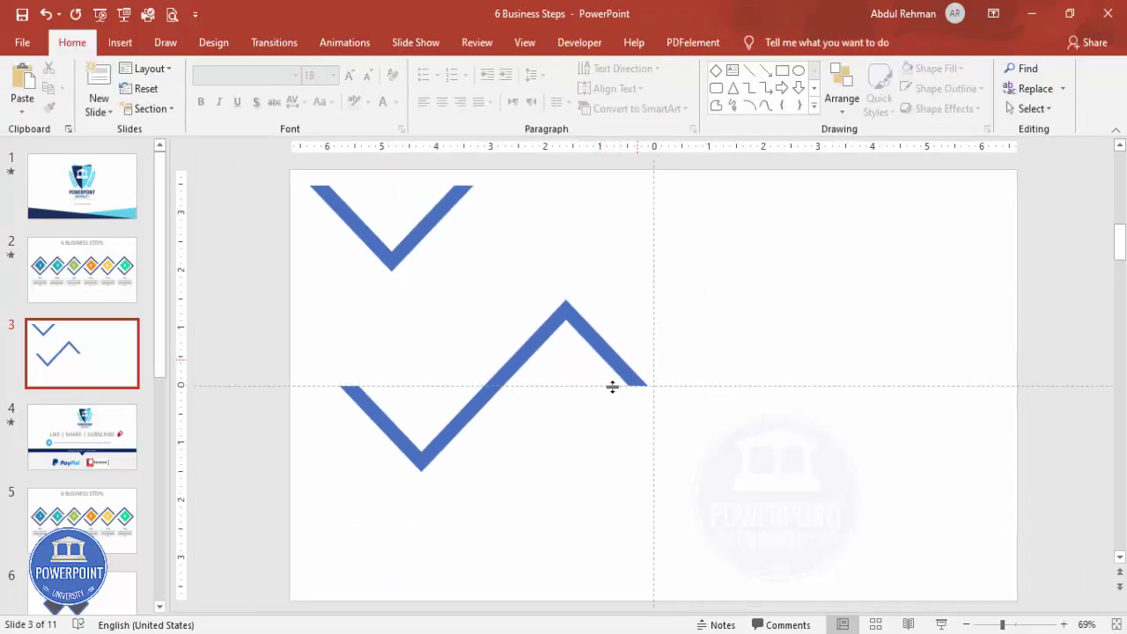
# Draw a grey, outline-free rectangle at the zigzag's right tip and make it 48% transparent.
pyautogui.click(117, 42)
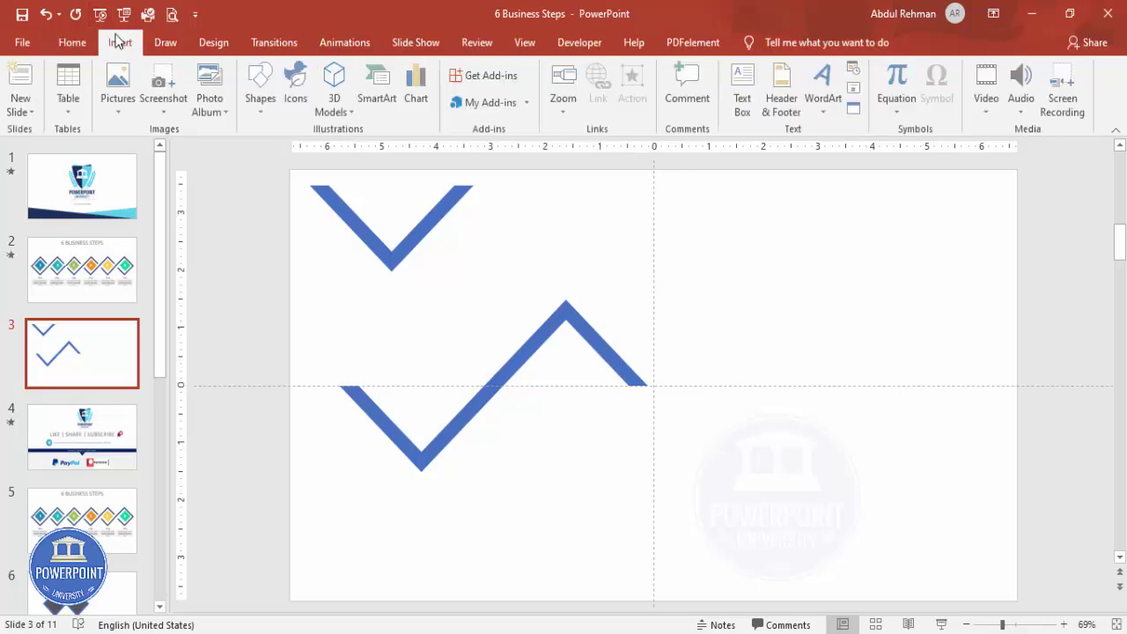
pyautogui.click(259, 104)
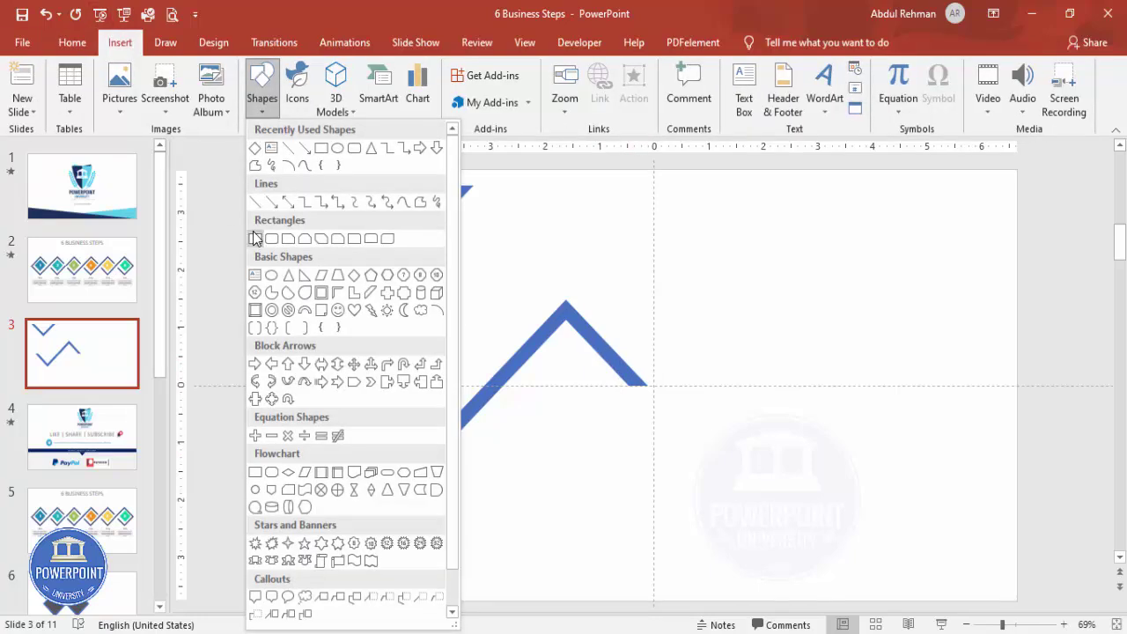
pyautogui.click(255, 238)
pyautogui.moveTo(598, 365); pyautogui.dragTo(689, 416)
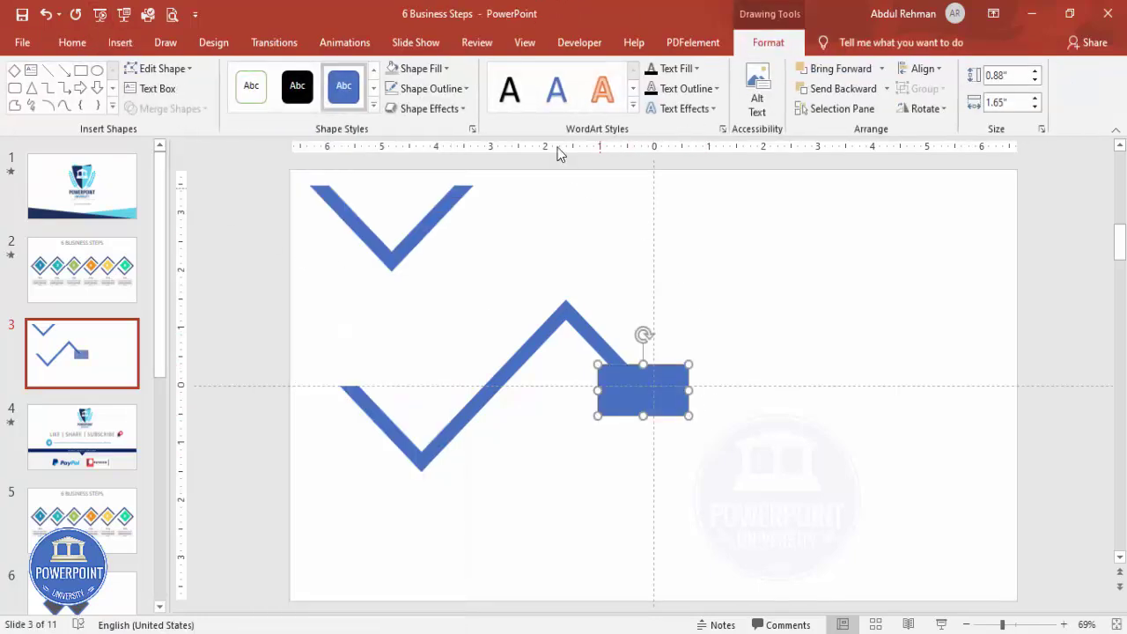
pyautogui.click(431, 88)
pyautogui.click(434, 276)
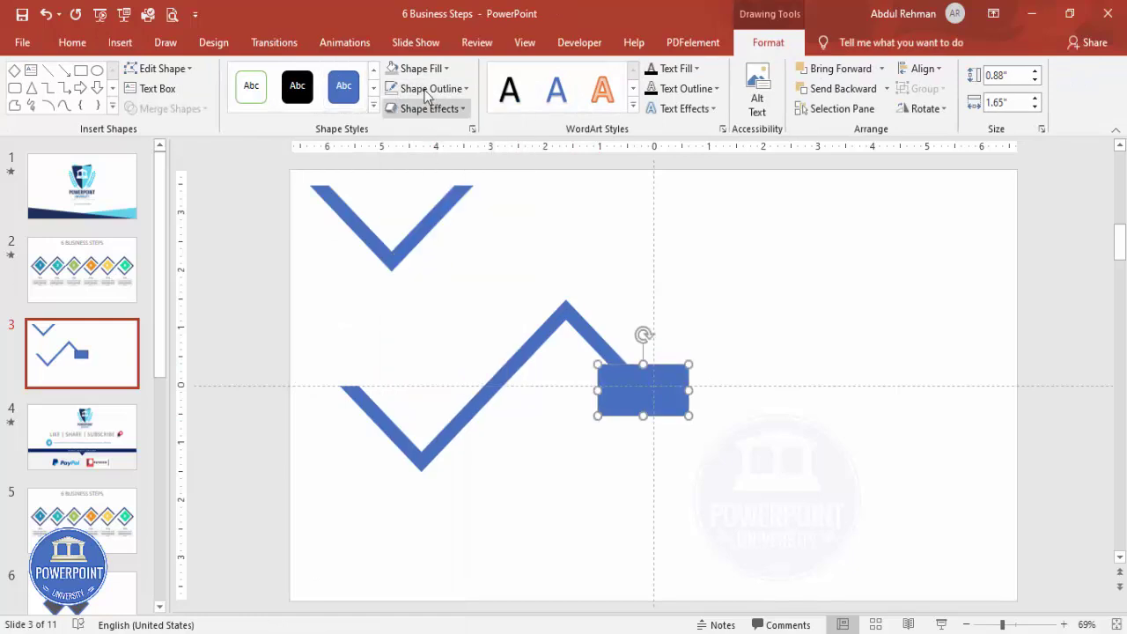
pyautogui.click(390, 68)
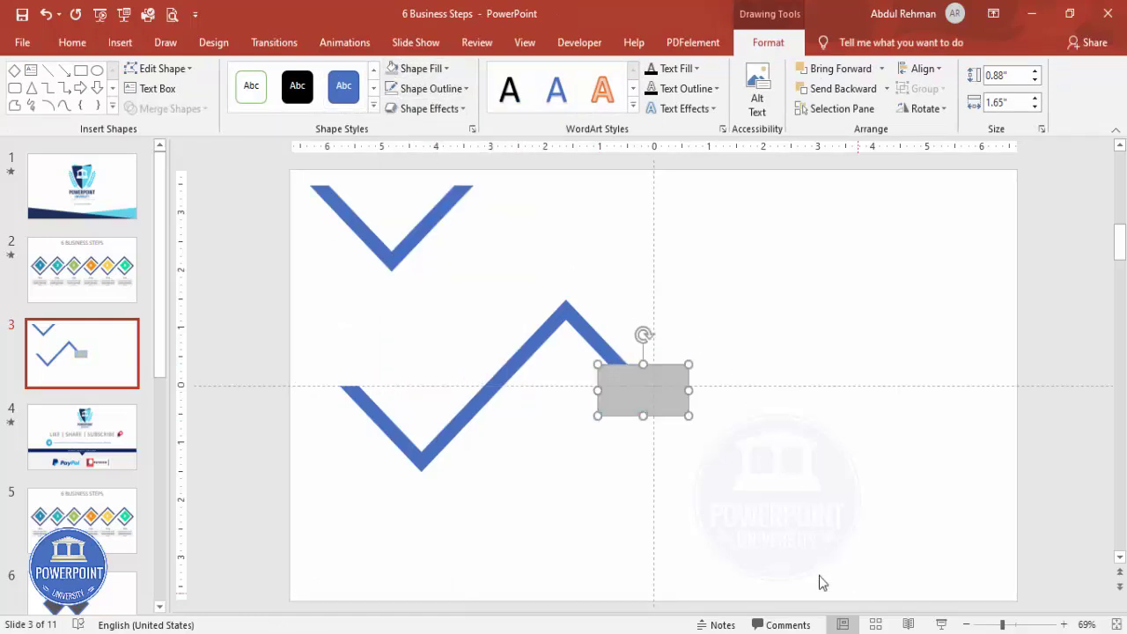
pyautogui.rightClick(675, 380)
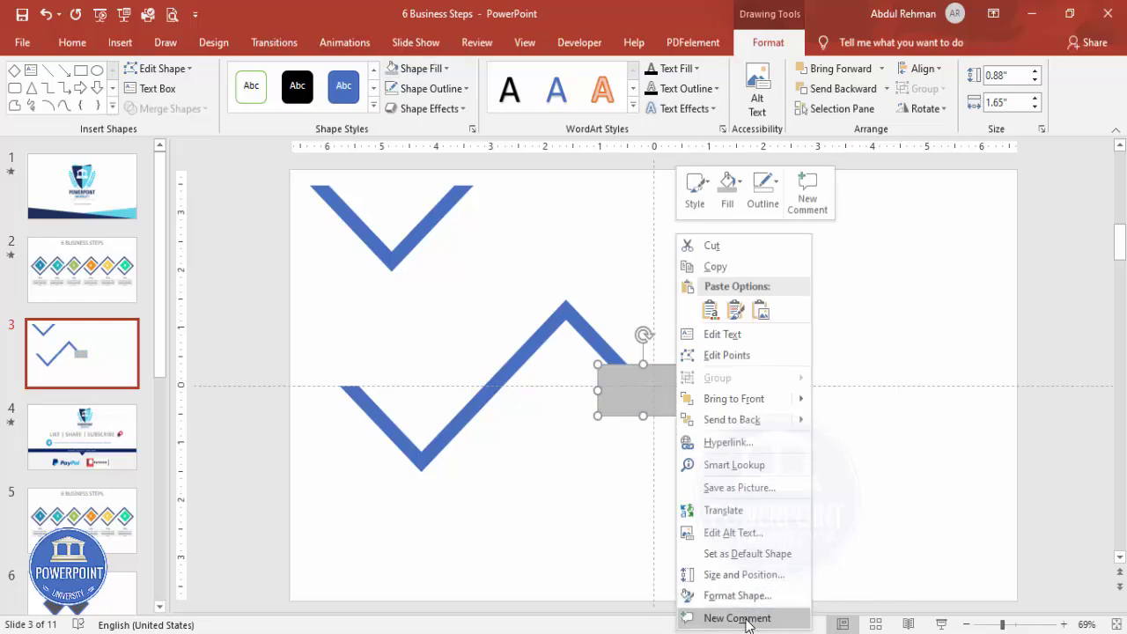
pyautogui.click(755, 601)
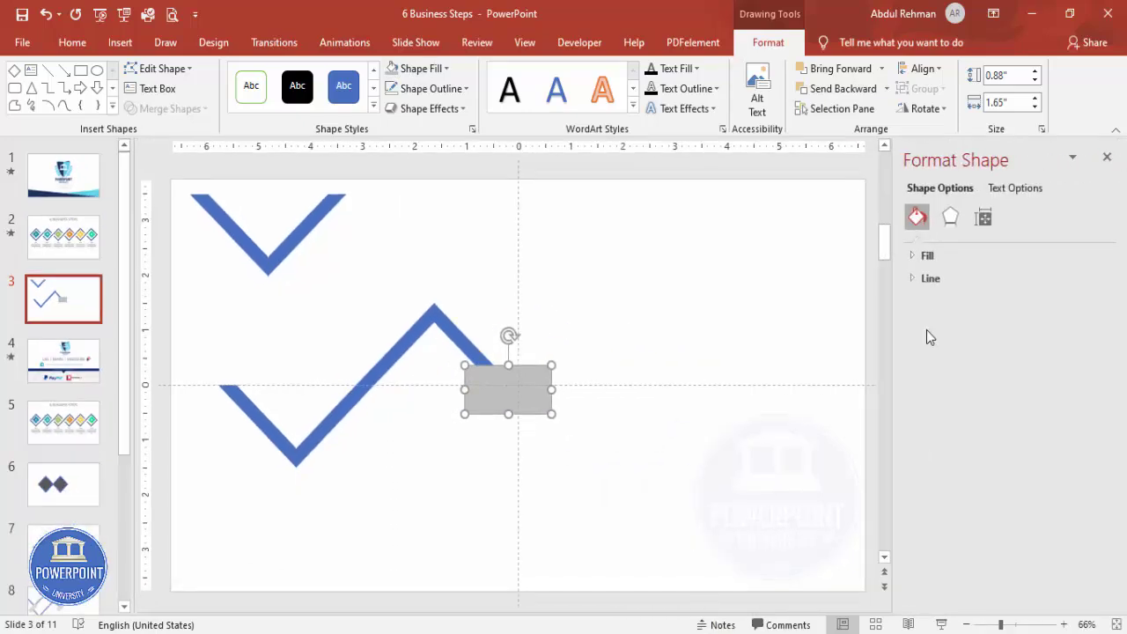
pyautogui.click(922, 255)
pyautogui.moveTo(997, 433); pyautogui.dragTo(1013, 434)
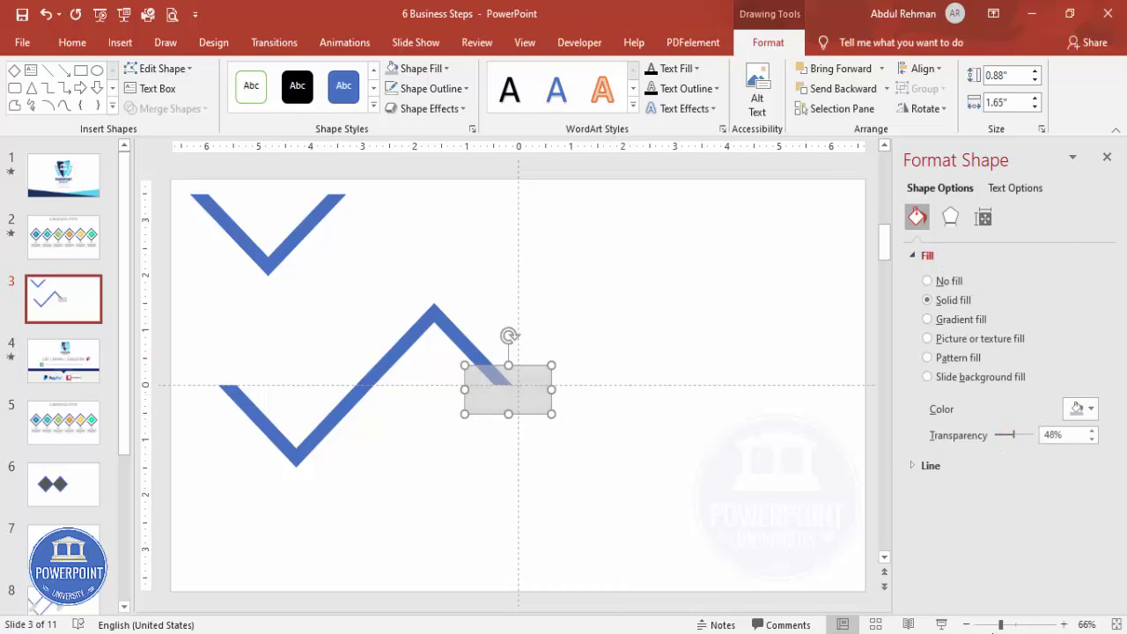
# Rotate the rectangle over the chevron's end and subtract it to leave a slanted cut.
pyautogui.click(1022, 625)
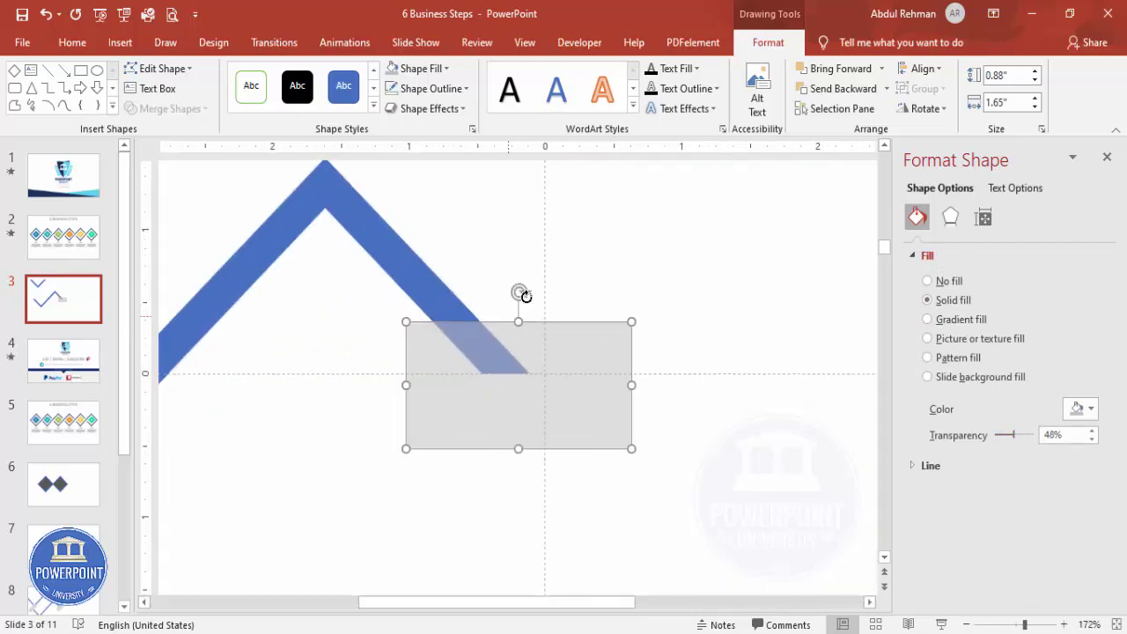
pyautogui.moveTo(521, 289); pyautogui.dragTo(436, 292)
pyautogui.moveTo(532, 324); pyautogui.dragTo(521, 312)
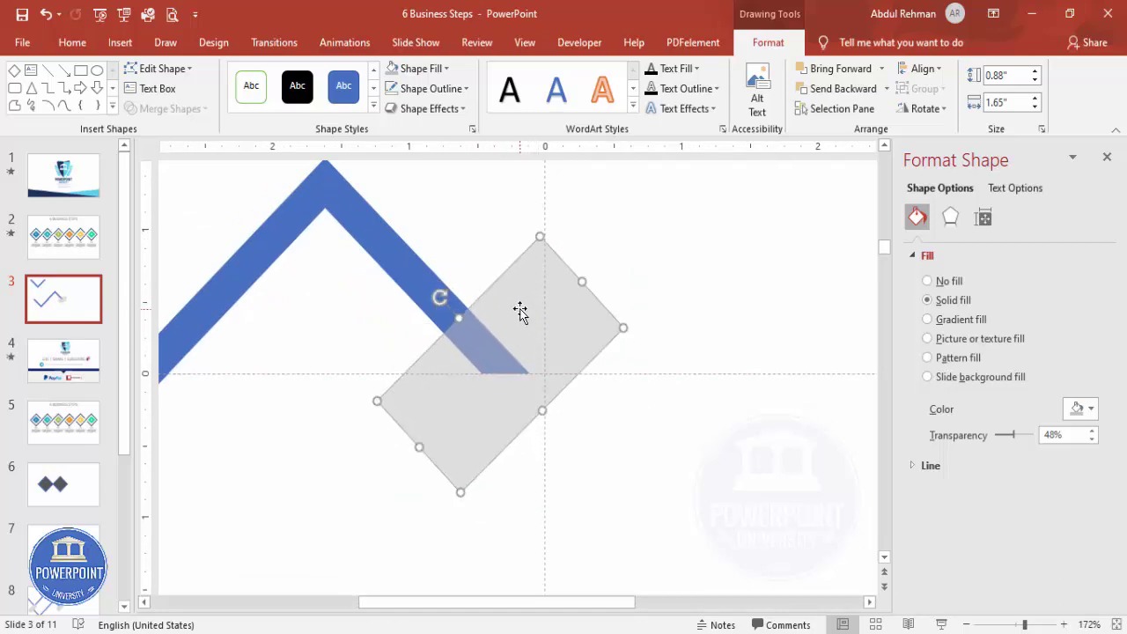
pyautogui.scroll(-10, 553, 435)
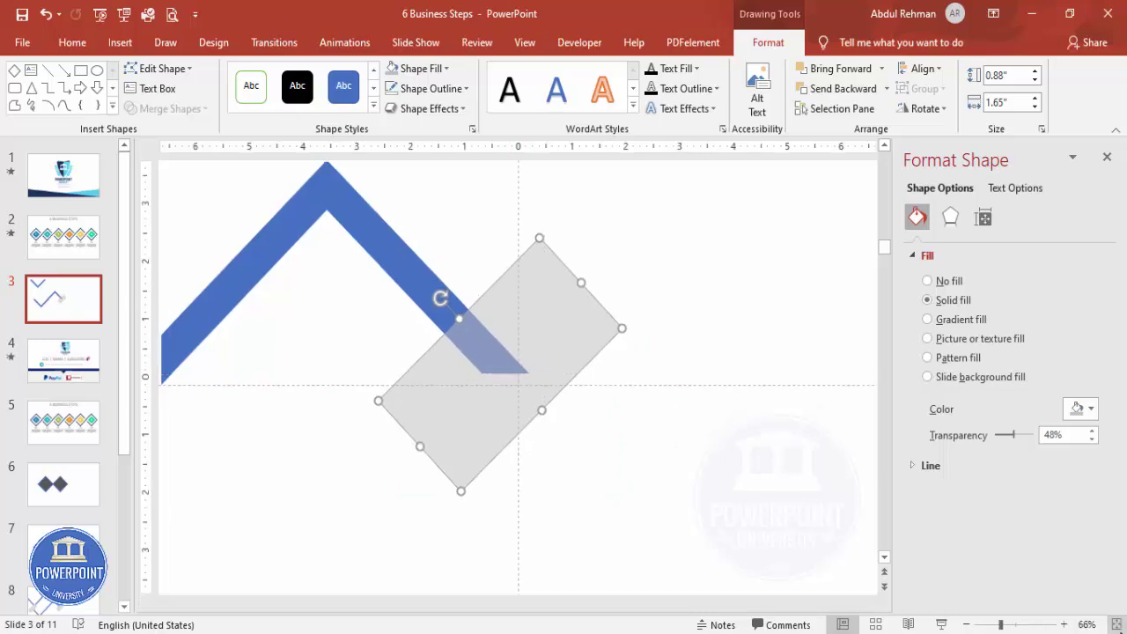
pyautogui.click(435, 313)
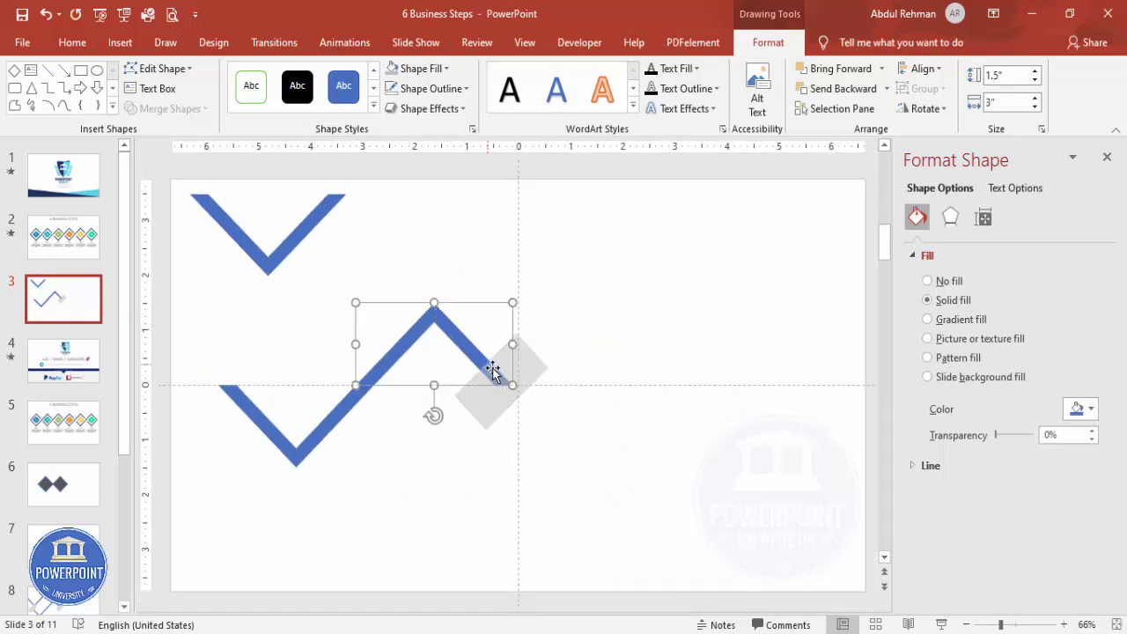
pyautogui.keyDown('shift'); pyautogui.click(539, 368); pyautogui.keyUp('shift')
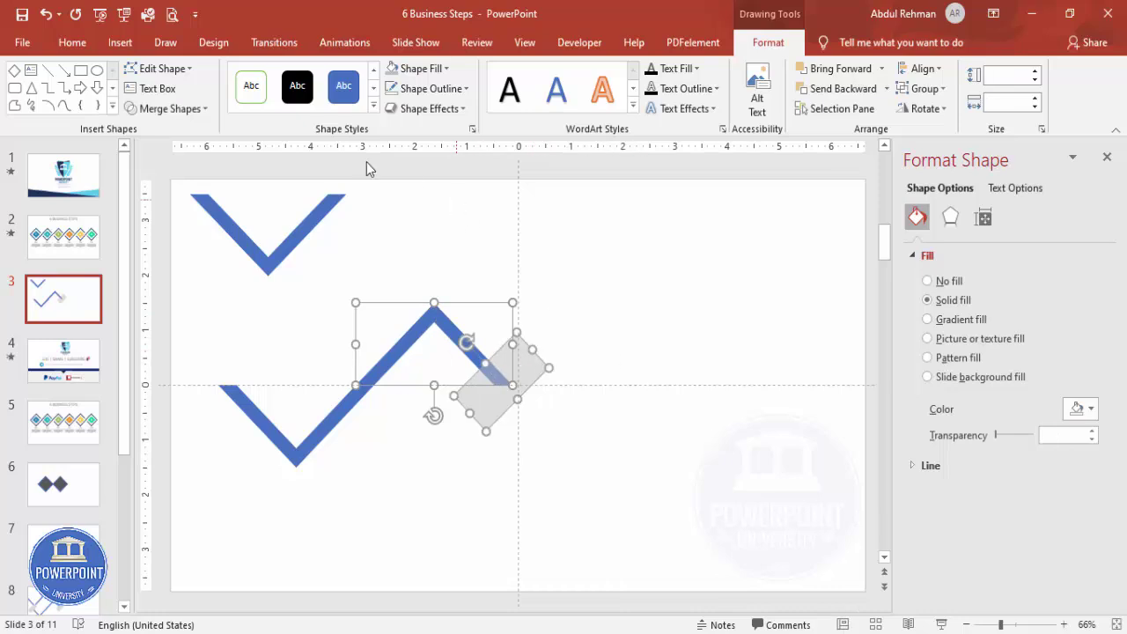
pyautogui.click(167, 109)
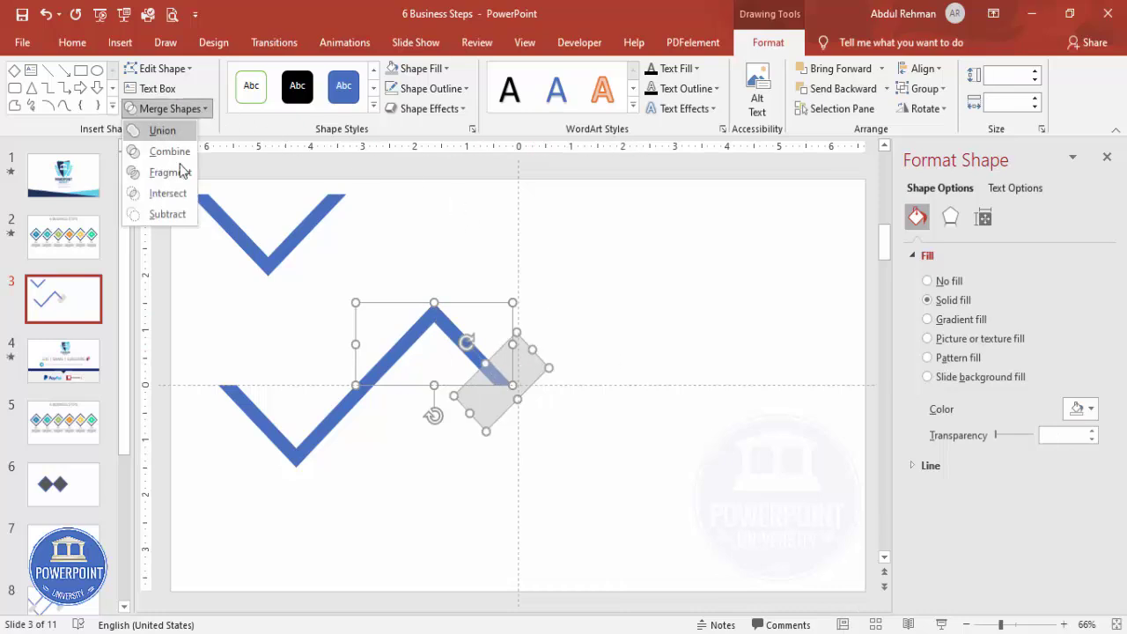
pyautogui.click(167, 214)
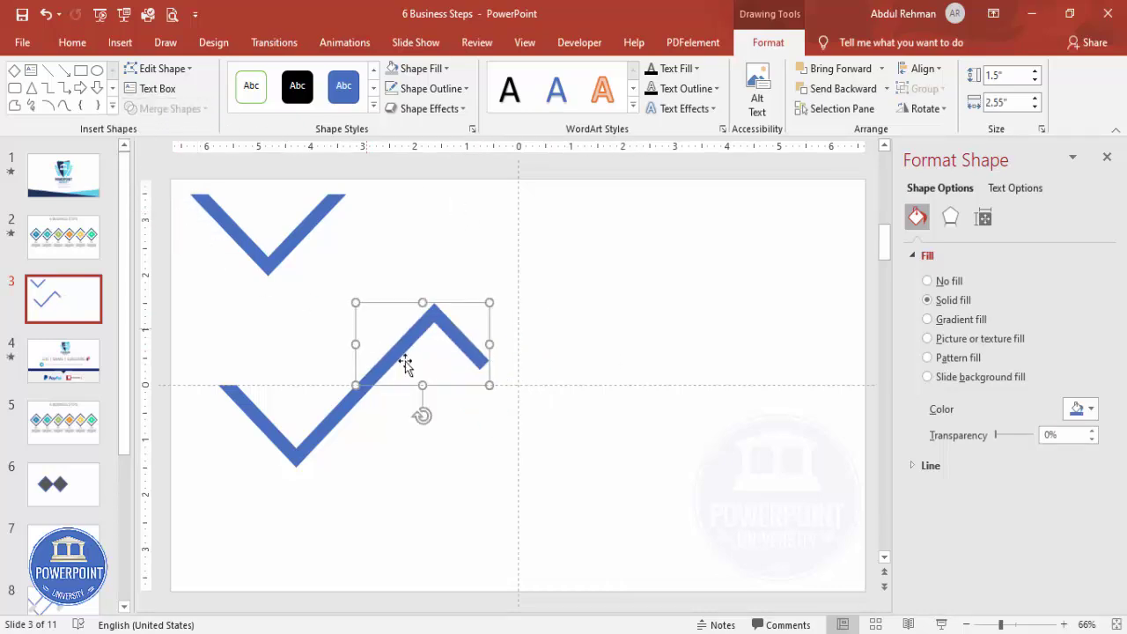
# Duplicate the zigzag to the upper right and delete the lower-left V.
pyautogui.click(407, 505)
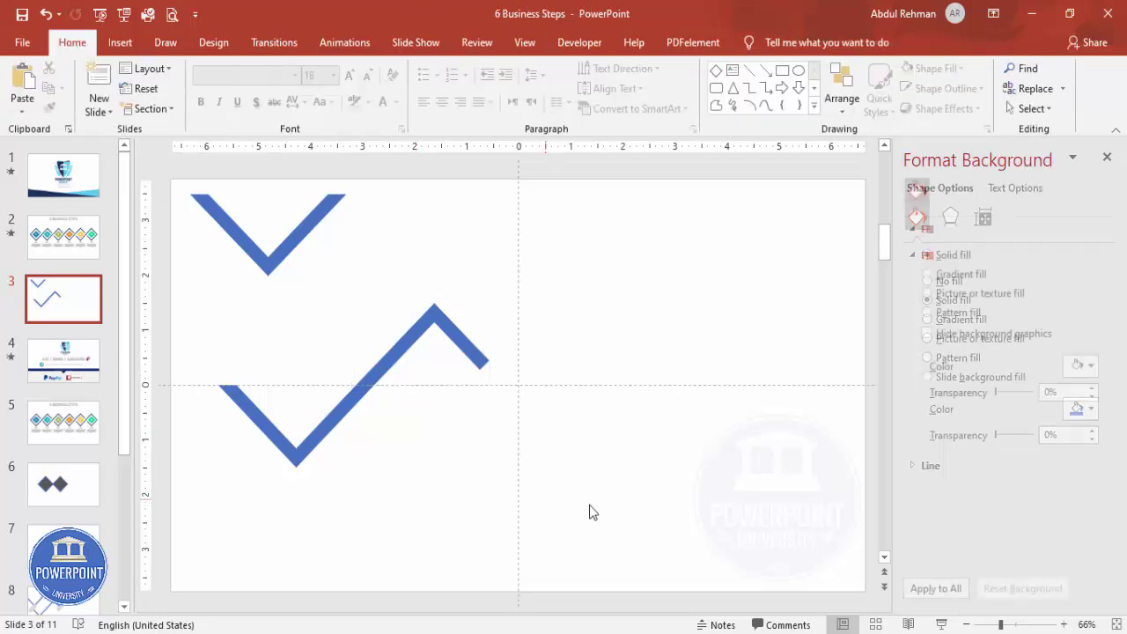
pyautogui.moveTo(35, 310); pyautogui.dragTo(35, 268)
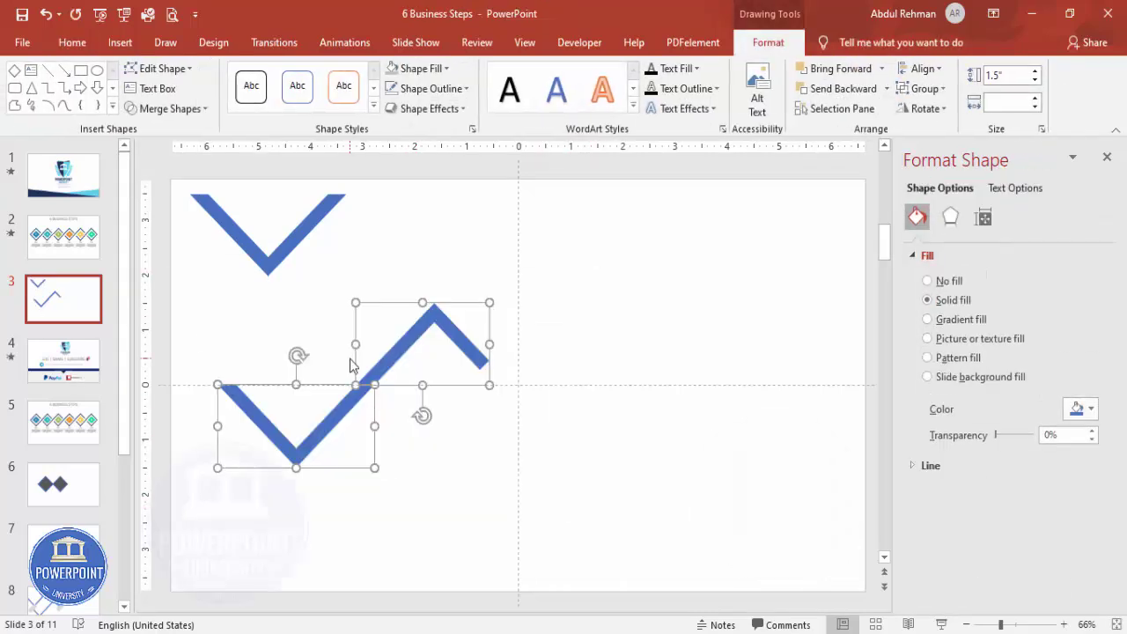
pyautogui.moveTo(406, 357); pyautogui.dragTo(732, 228)
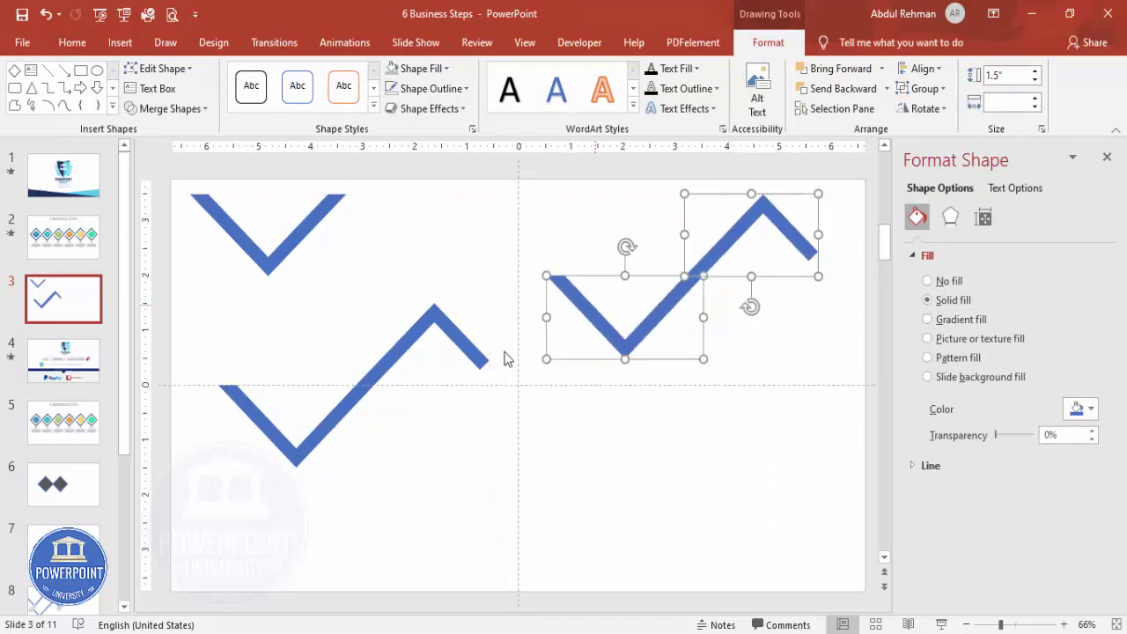
pyautogui.click(314, 426)
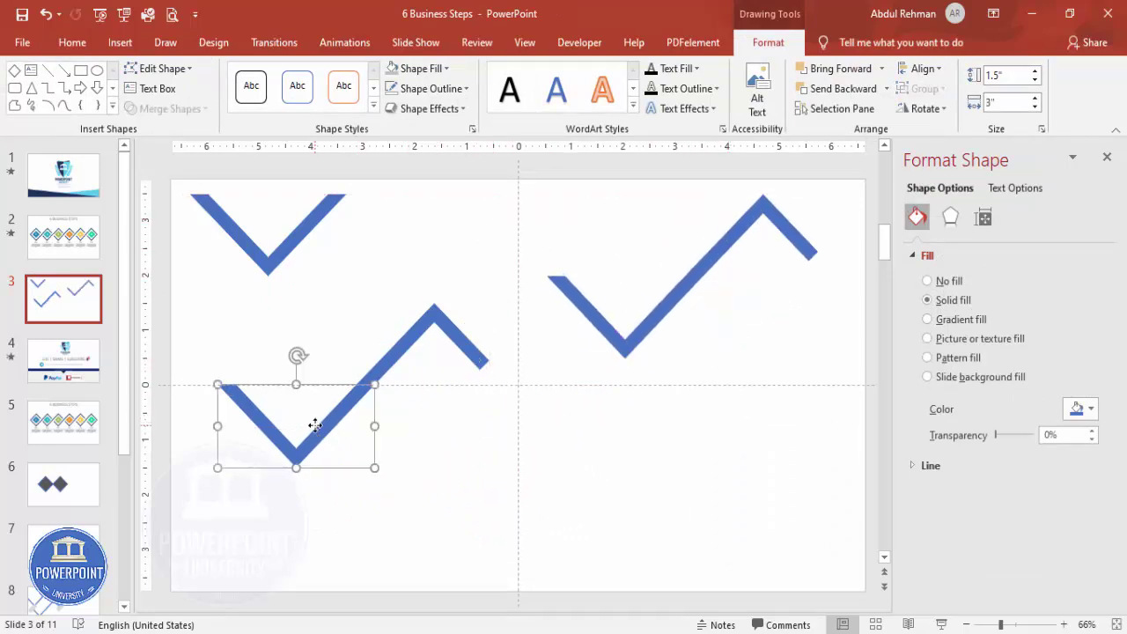
pyautogui.press('Delete')
# Duplicate the upward chevron, flip it vertically and horizontally, and join it to the chevron.
pyautogui.click(404, 344)
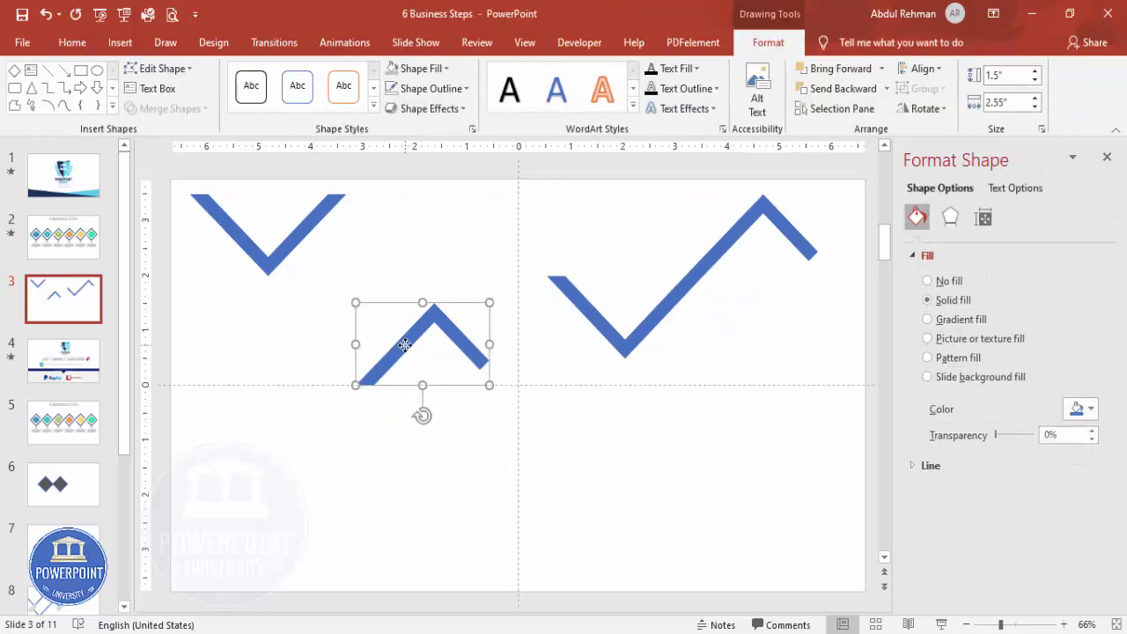
pyautogui.hotkey('ctrl', 'd')
pyautogui.moveTo(408, 355); pyautogui.dragTo(329, 437)
pyautogui.click(924, 109)
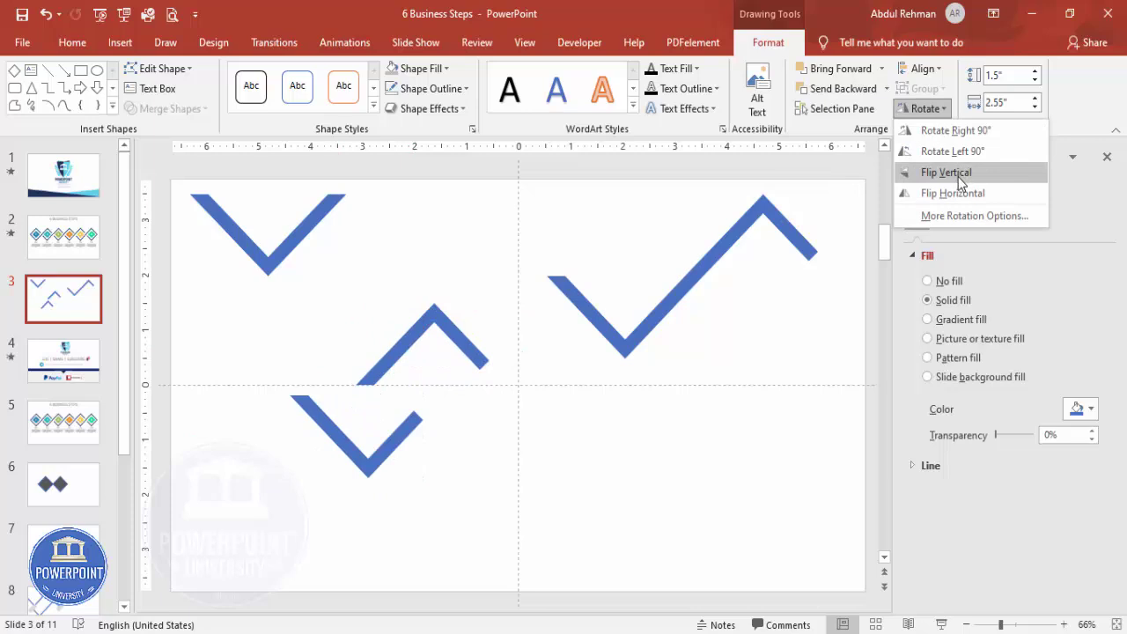
pyautogui.click(959, 180)
pyautogui.moveTo(402, 433); pyautogui.dragTo(357, 408)
pyautogui.click(925, 108)
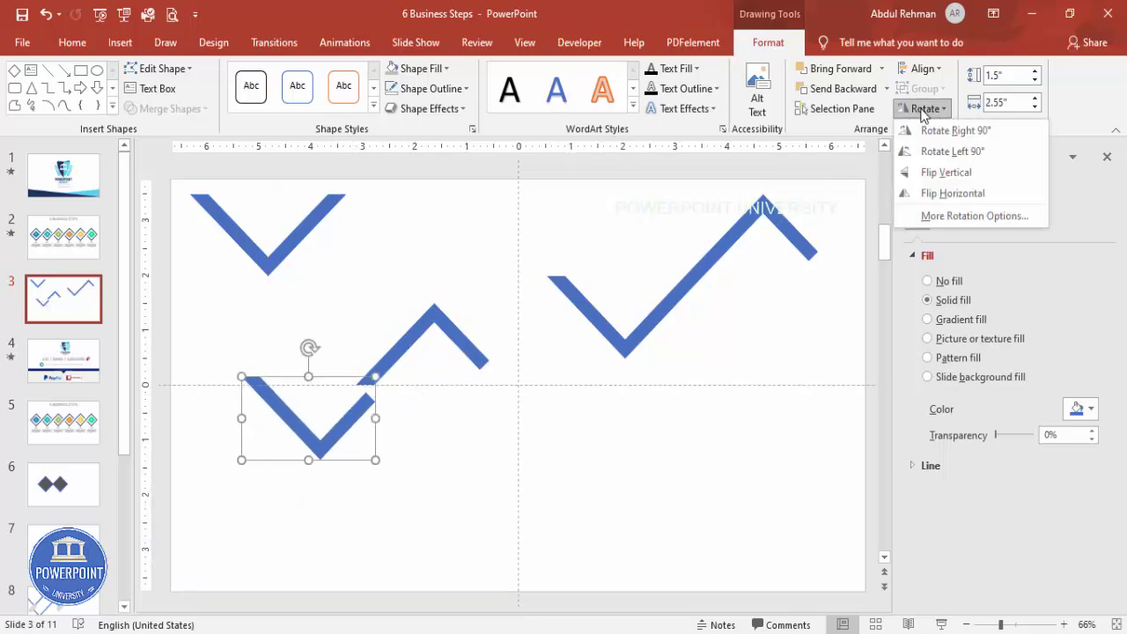
pyautogui.click(966, 192)
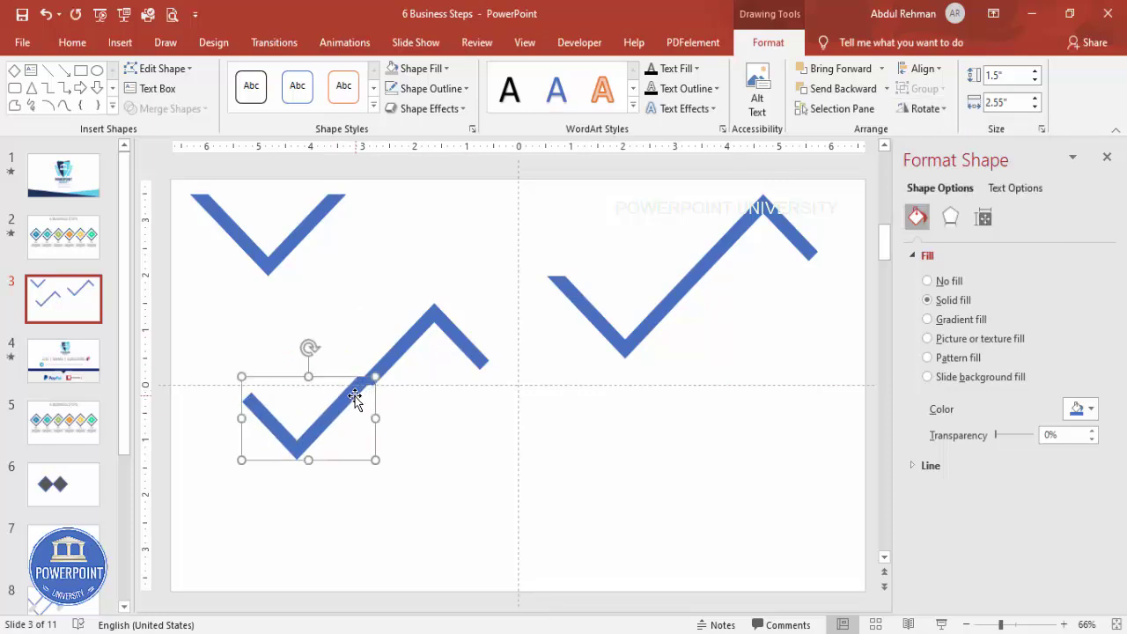
pyautogui.moveTo(355, 394); pyautogui.dragTo(353, 401)
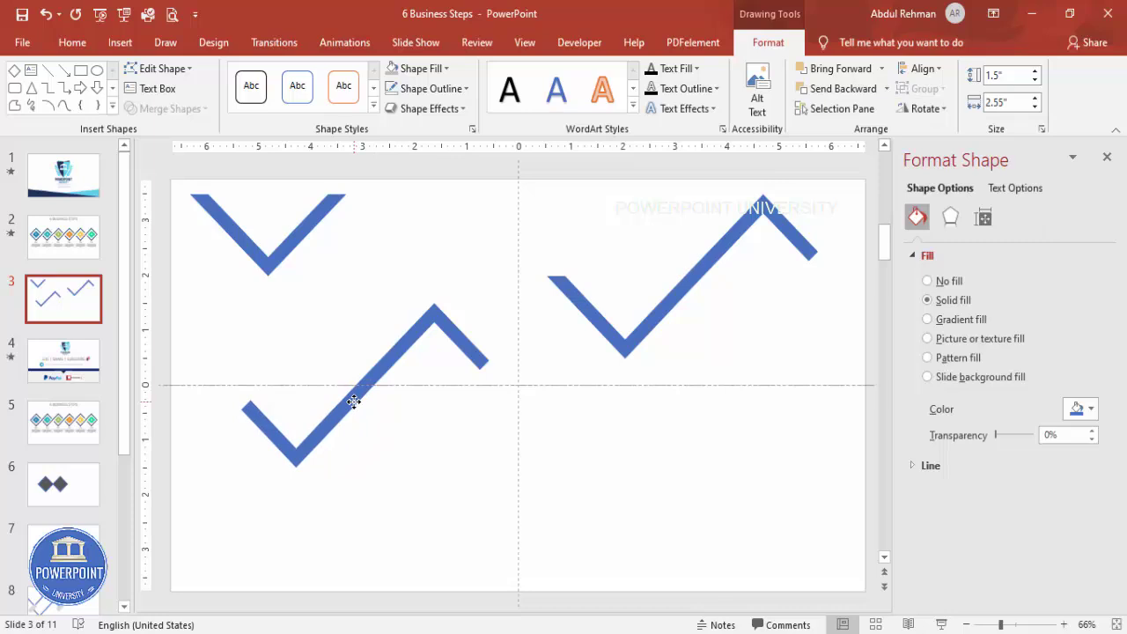
pyautogui.click(235, 433)
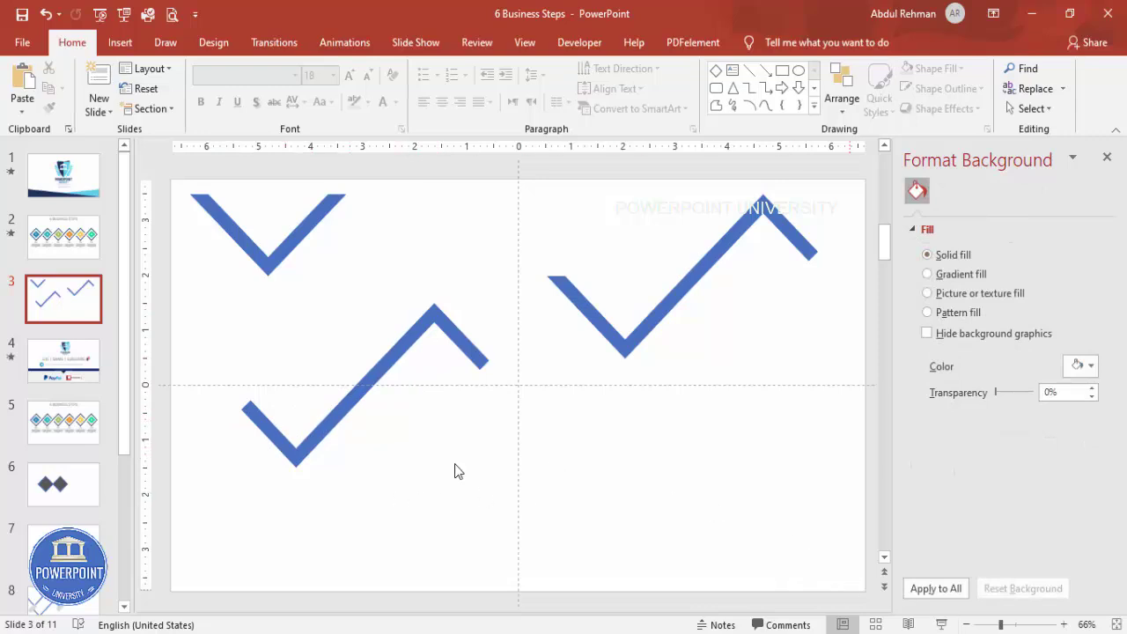
# Zoom in, nudge the lower zigzag's peak piece slightly left with Ctrl+Left, then zoom back out.
pyautogui.click(390, 367)
pyautogui.scroll(5, 532, 589)
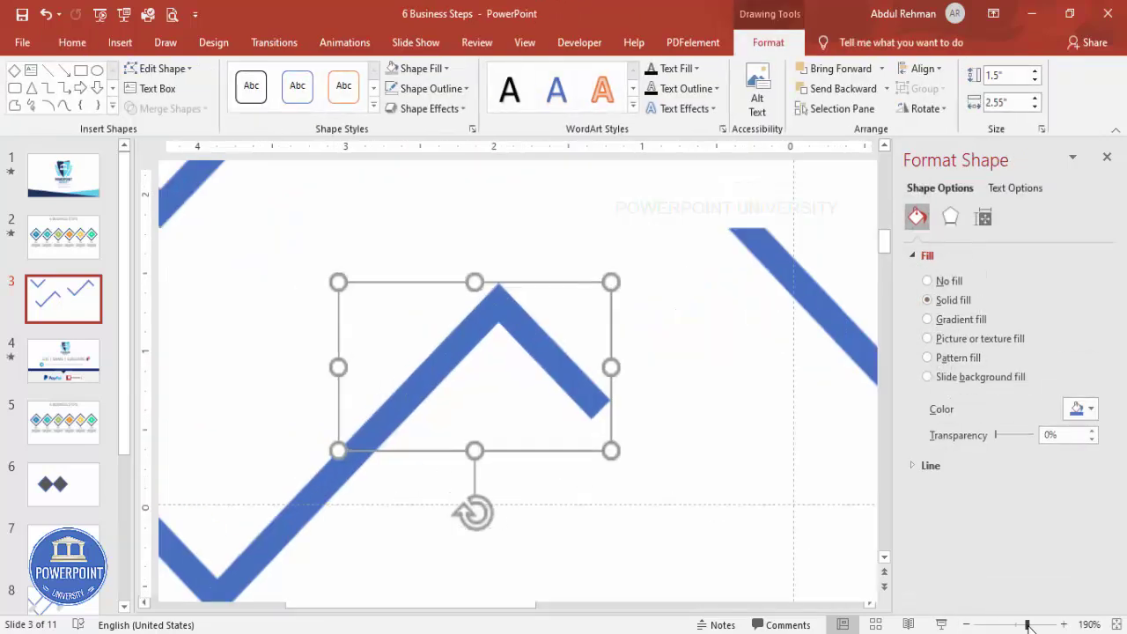
pyautogui.click(428, 550)
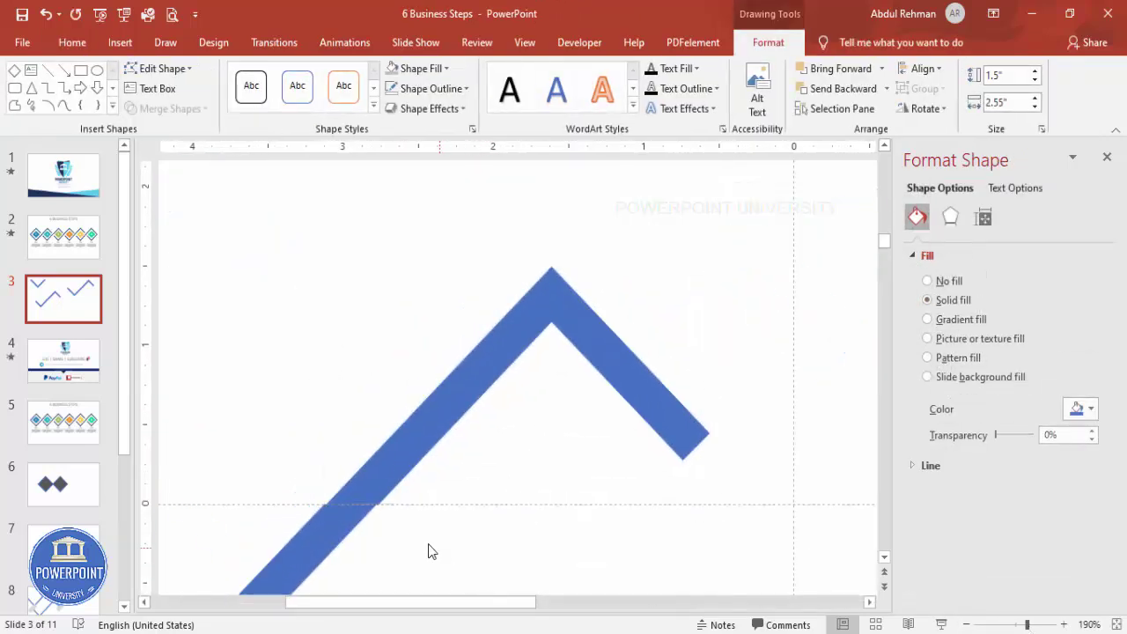
pyautogui.click(1049, 625)
pyautogui.scroll(-1, 354, 554)
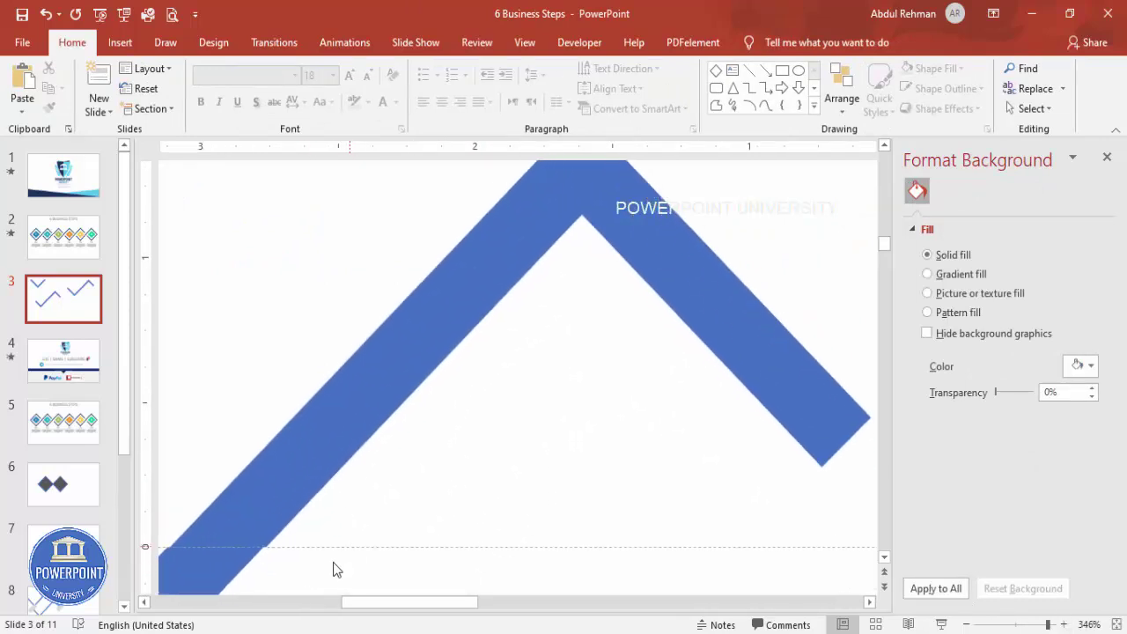
pyautogui.click(289, 493)
pyautogui.hotkey('ctrl', 'Left')
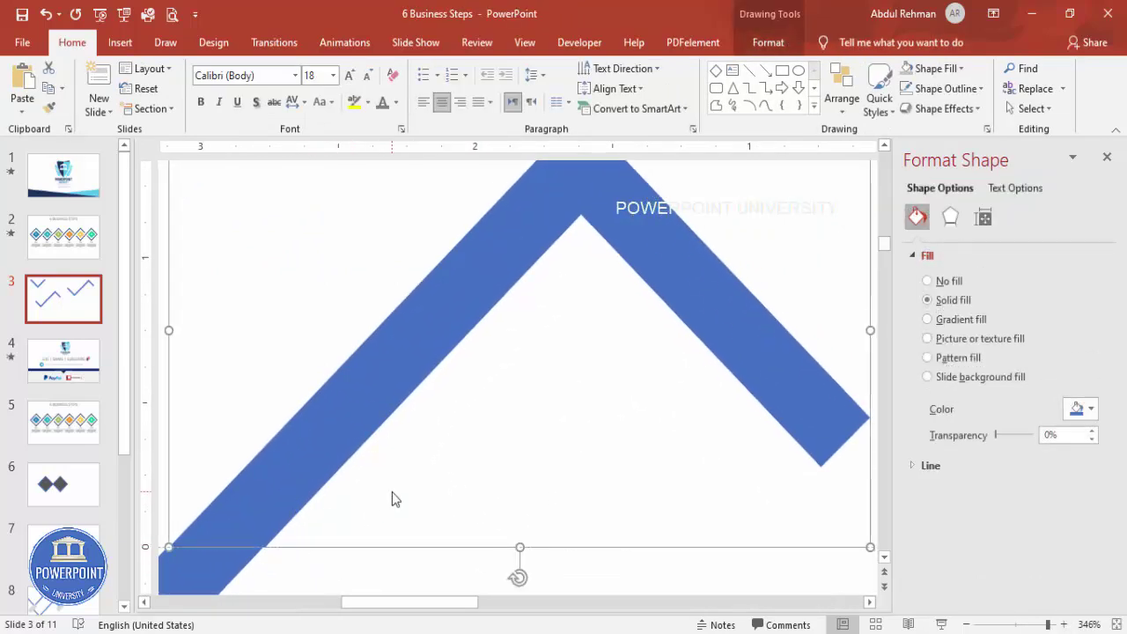
pyautogui.click(300, 354)
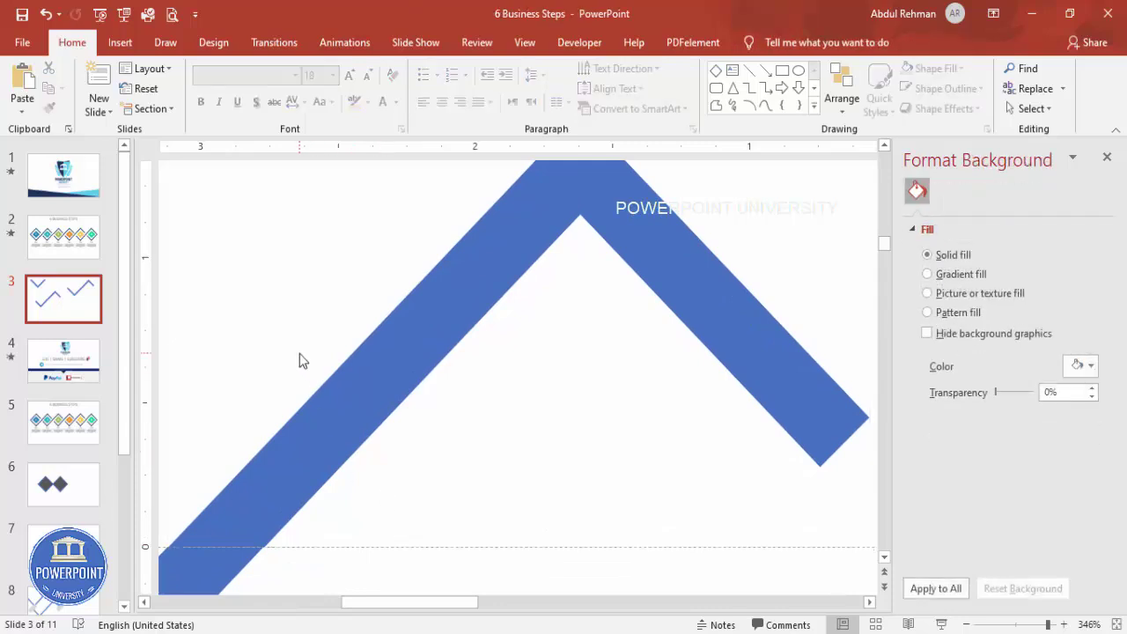
pyautogui.click(1111, 624)
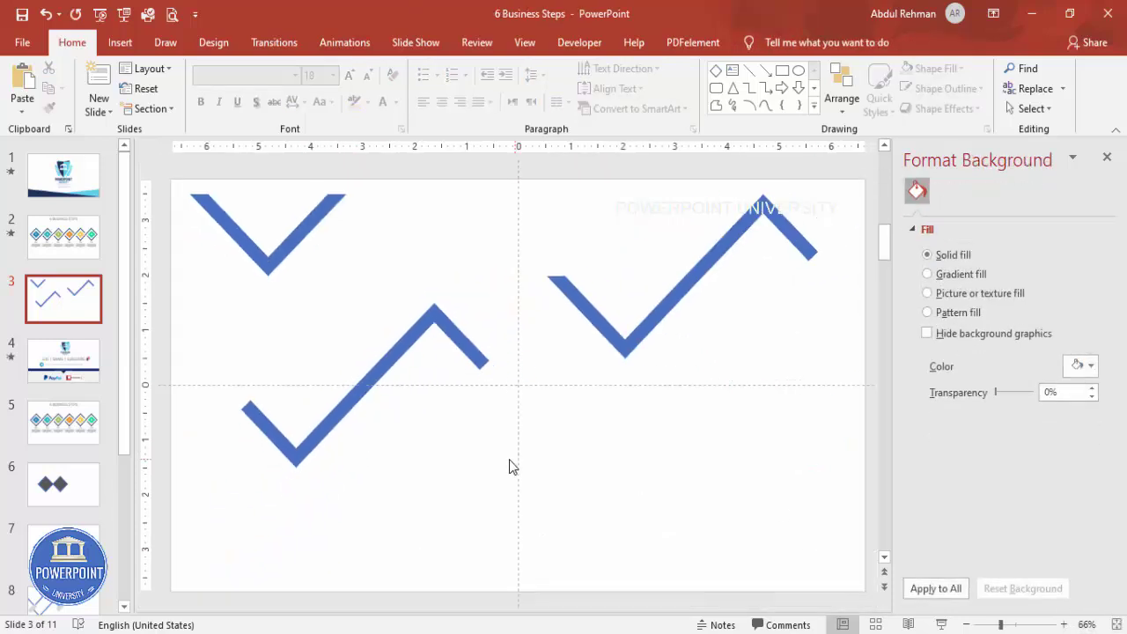
# Shift the lower zigzag right and move the upper-right zigzag down to the slide's left.
pyautogui.moveTo(575, 506)
pyautogui.mouseDown()
pyautogui.moveTo(268, 357)
pyautogui.moveTo(200, 289)
pyautogui.mouseUp()
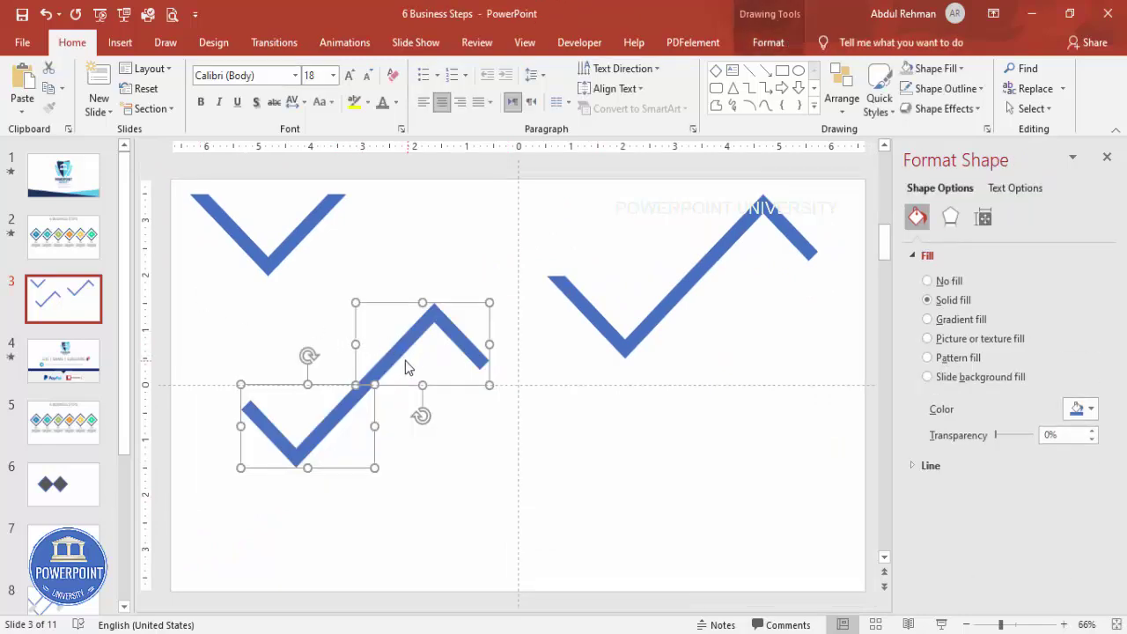
pyautogui.moveTo(406, 355); pyautogui.dragTo(479, 355)
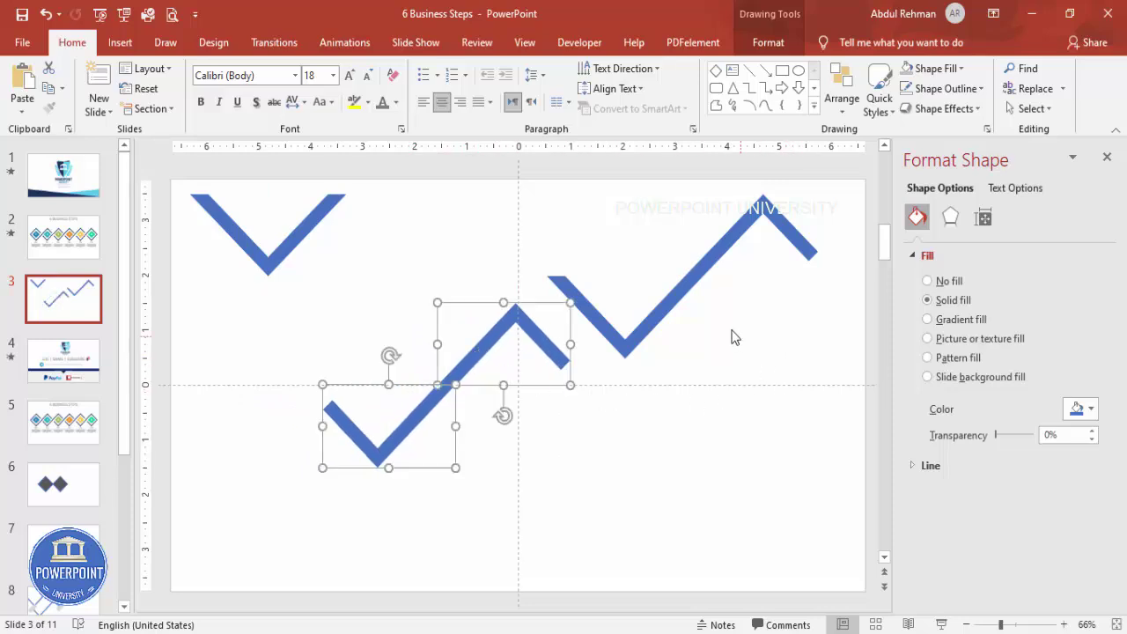
pyautogui.click(488, 236)
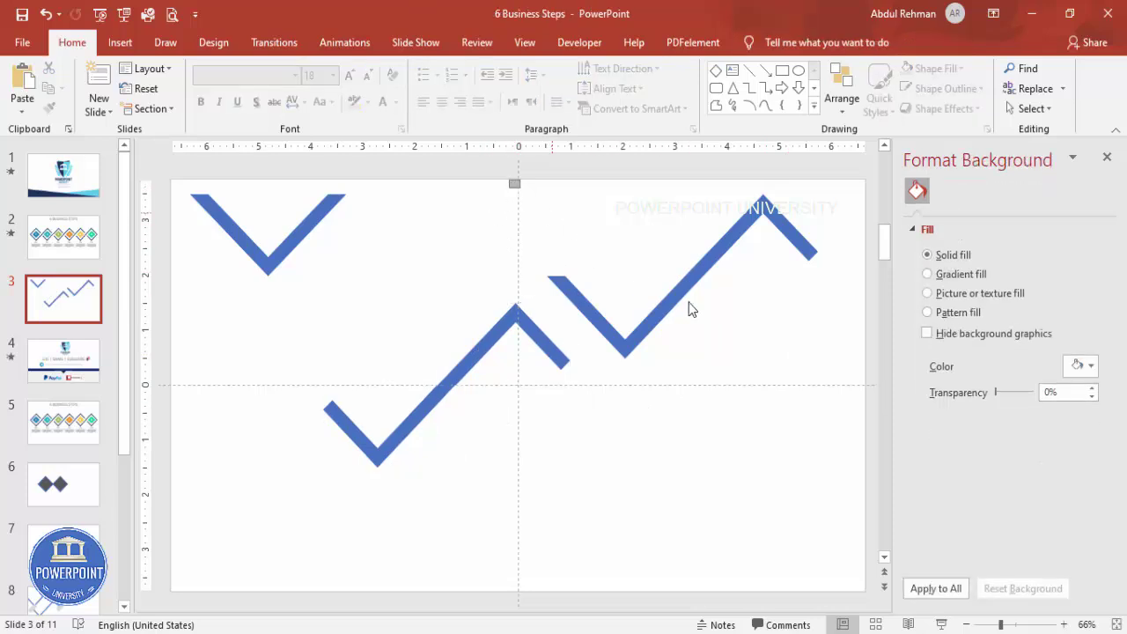
pyautogui.moveTo(509, 179); pyautogui.dragTo(877, 408)
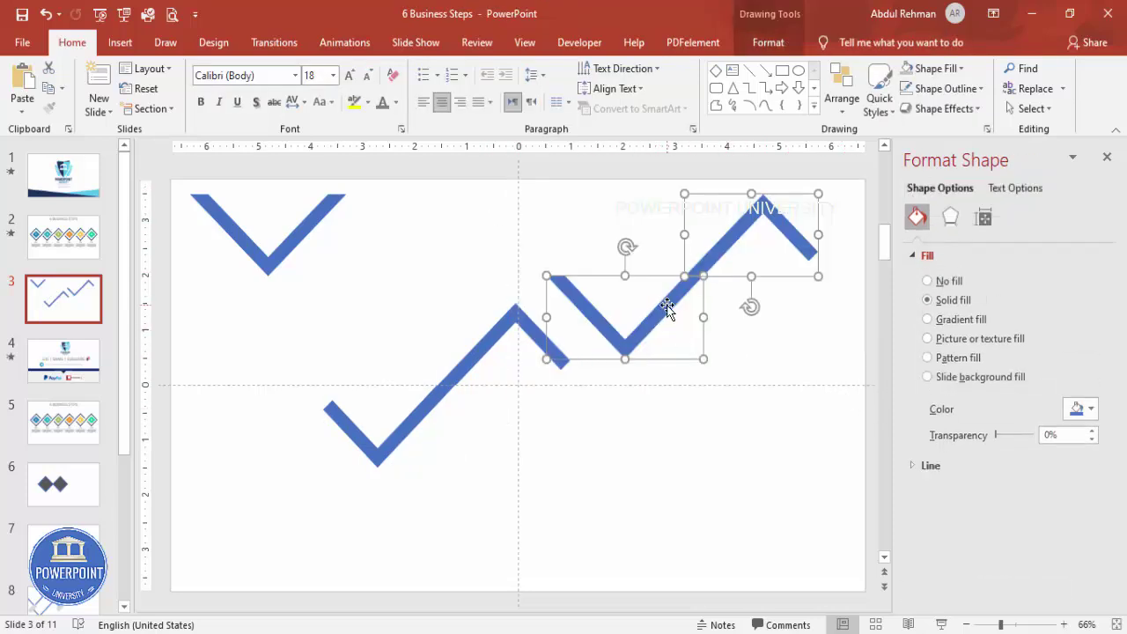
pyautogui.moveTo(667, 305); pyautogui.dragTo(308, 417)
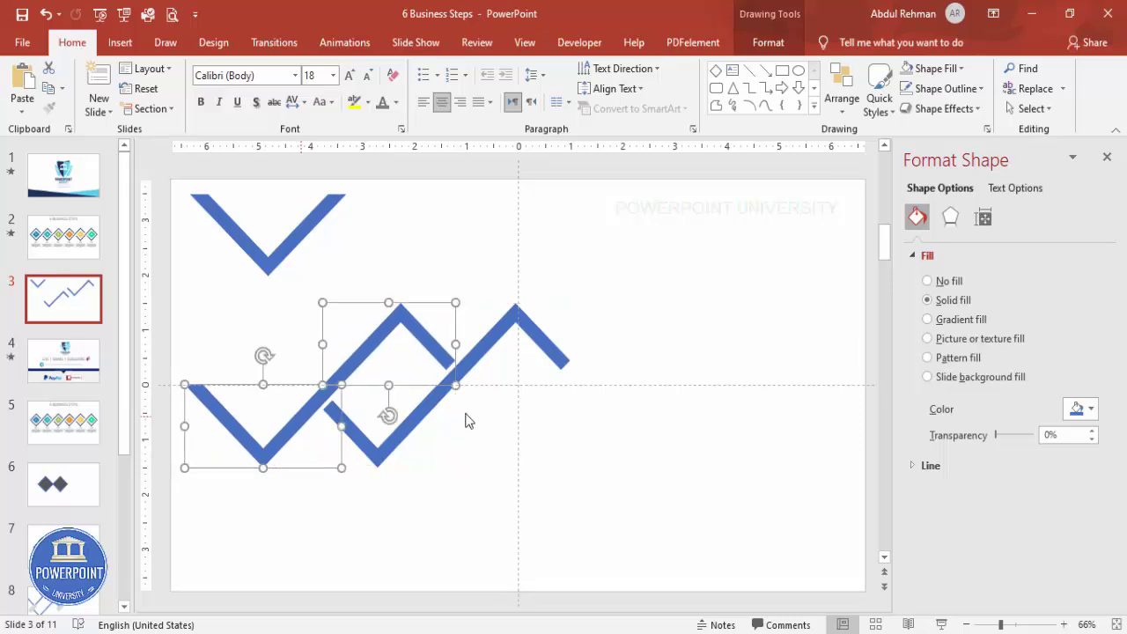
# Shift the middle zigzag right so it interlocks with the first in one row.
pyautogui.click(418, 421)
pyautogui.keyDown('shift'); pyautogui.click(509, 354); pyautogui.keyUp('shift')
pyautogui.moveTo(492, 352); pyautogui.dragTo(515, 352)
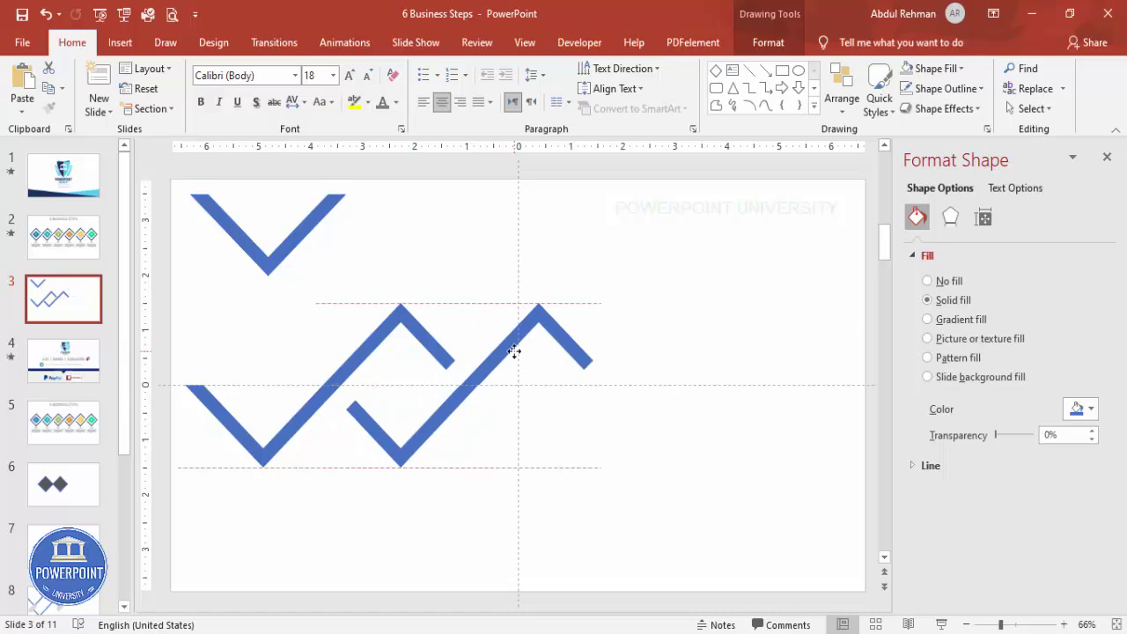
pyautogui.moveTo(514, 352); pyautogui.dragTo(515, 352)
pyautogui.click(308, 298)
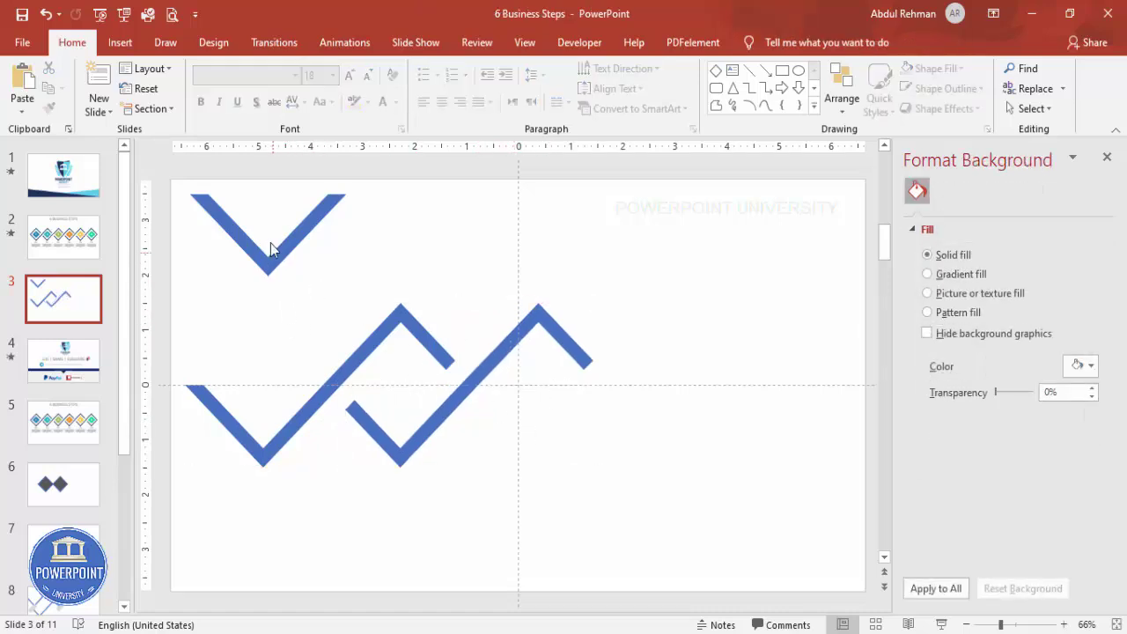
pyautogui.click(293, 252)
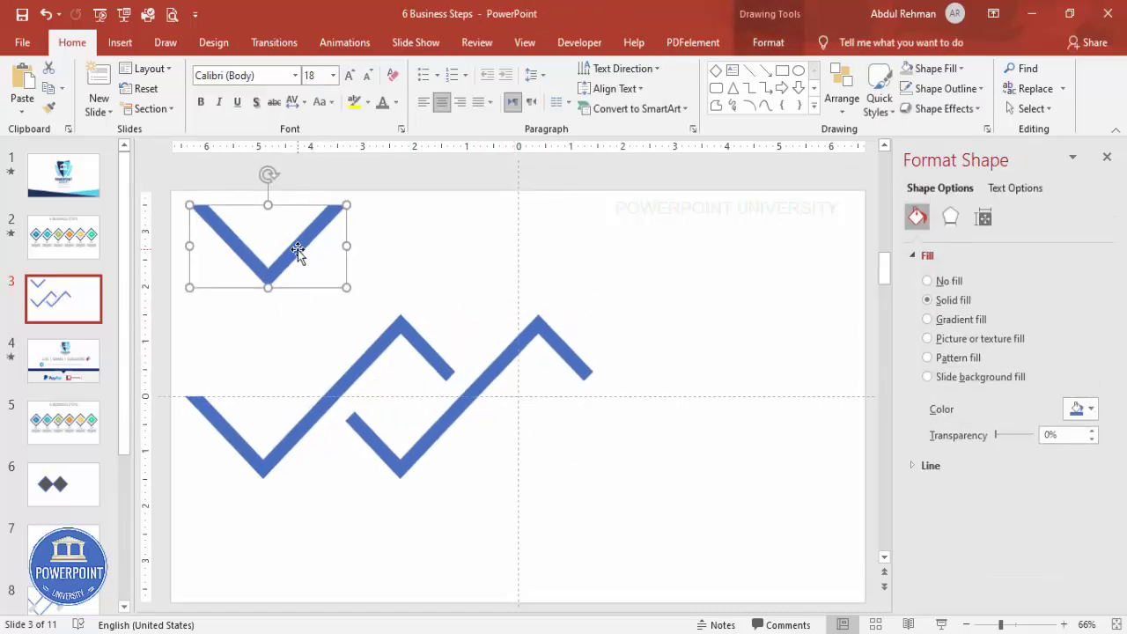
# Flip the top-left V vertically and test its position against the zigzag row.
pyautogui.click(768, 42)
pyautogui.click(923, 108)
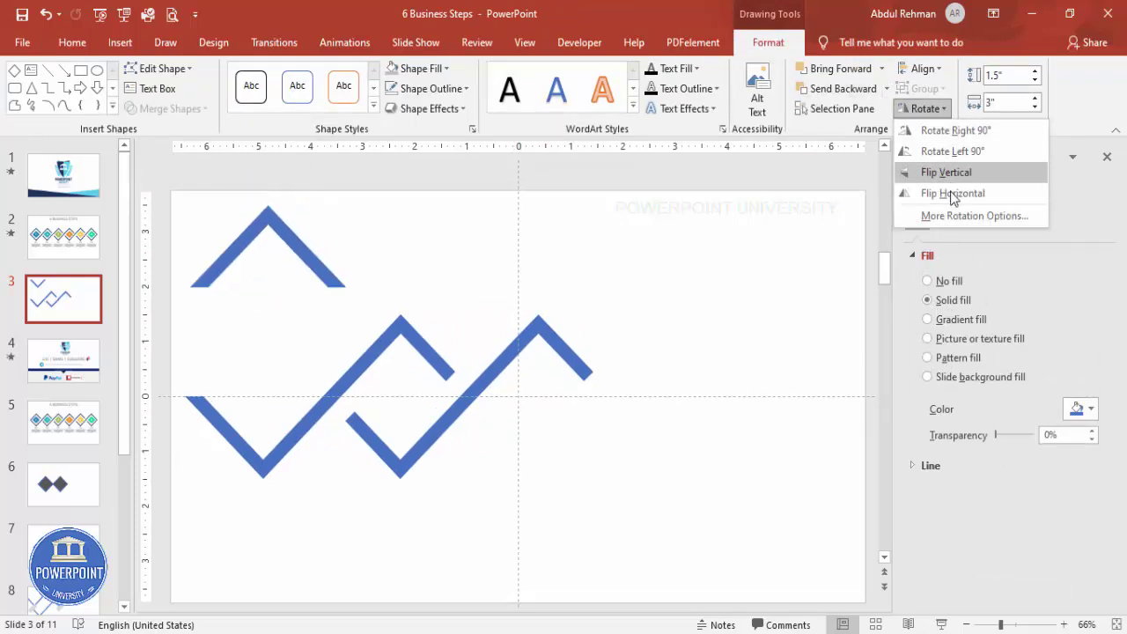
pyautogui.click(924, 113)
pyautogui.click(924, 109)
pyautogui.click(951, 172)
pyautogui.moveTo(255, 224); pyautogui.dragTo(240, 326)
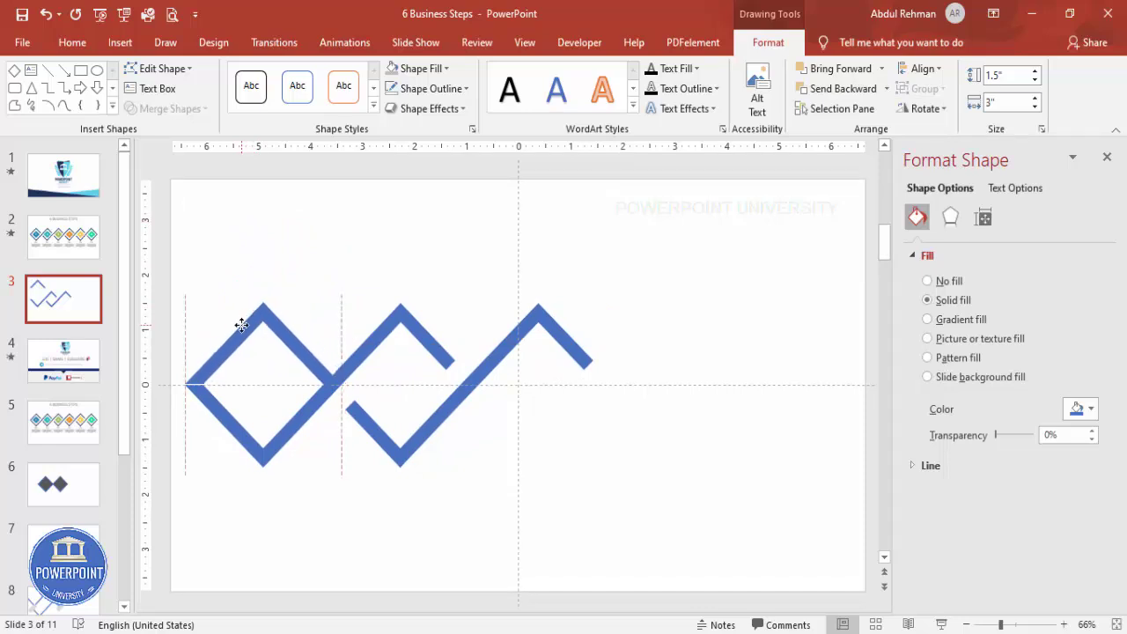
pyautogui.moveTo(242, 326); pyautogui.dragTo(250, 243)
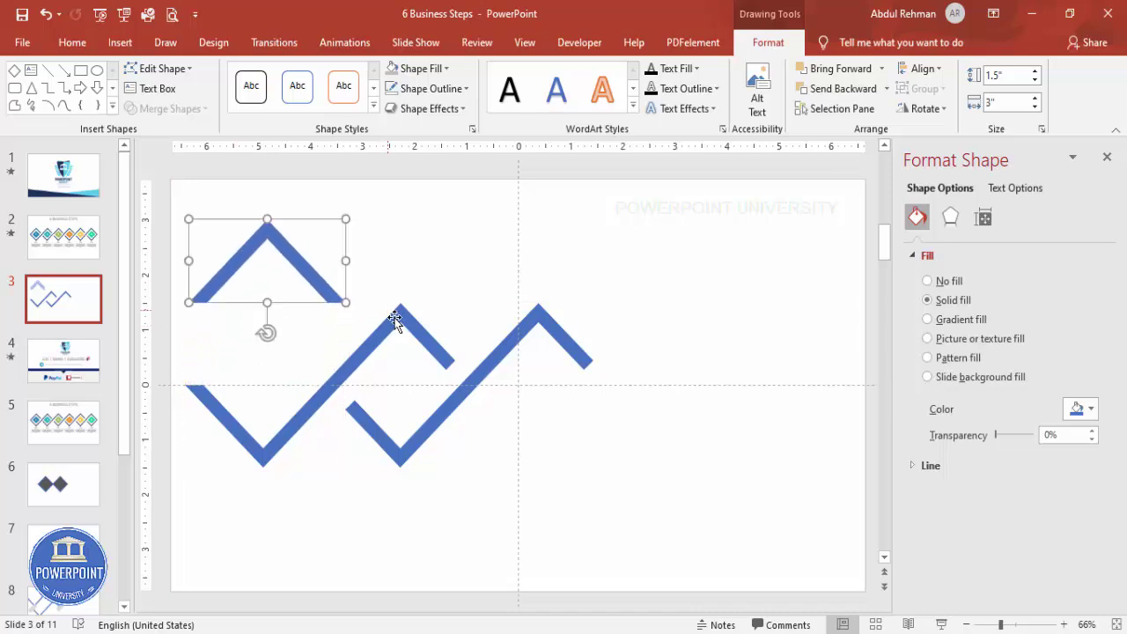
# Copy a small peak to the row's left end, undo the extra V, and nudge the peak down.
pyautogui.click(396, 319)
pyautogui.moveTo(410, 327); pyautogui.dragTo(252, 325)
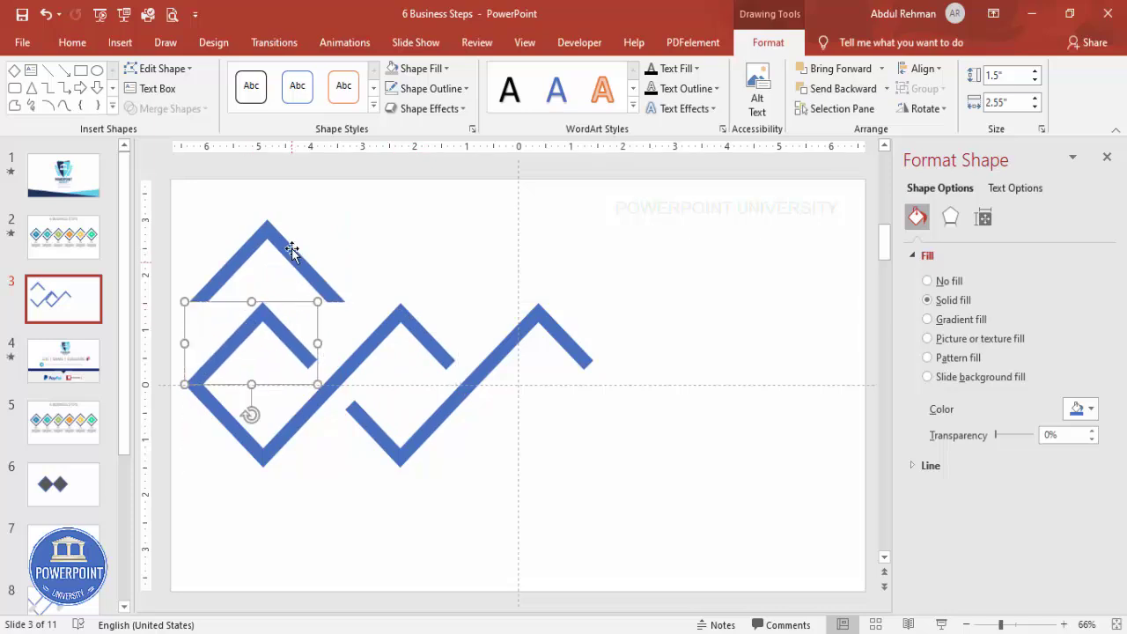
pyautogui.click(288, 238)
pyautogui.hotkey('ctrl', 'z')
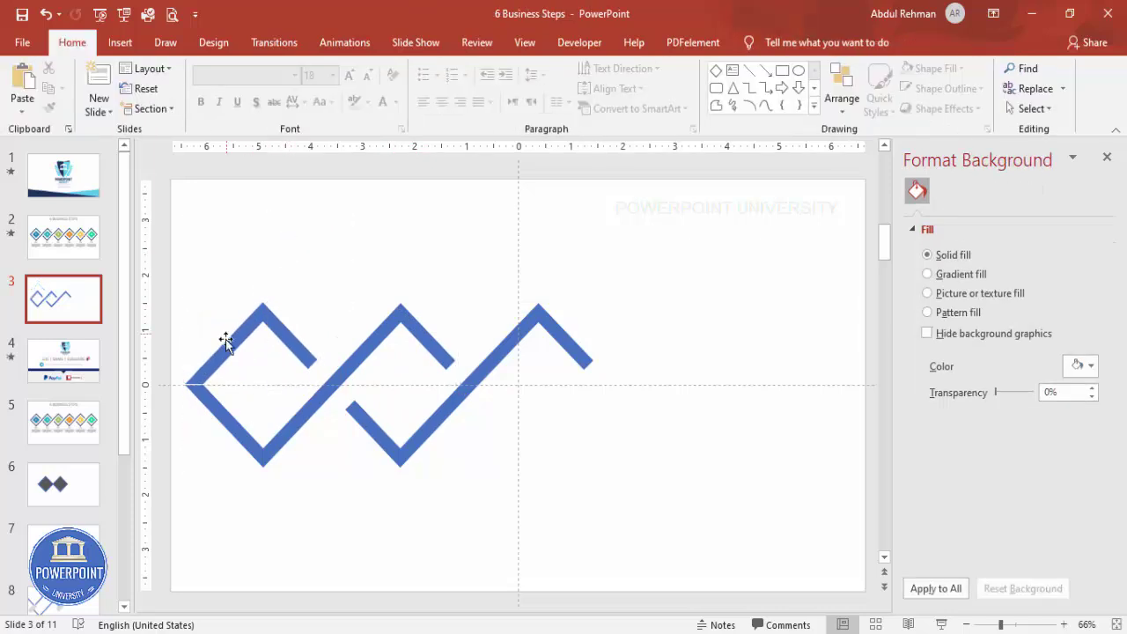
pyautogui.click(227, 342)
pyautogui.hotkey('ctrl', 'Down')
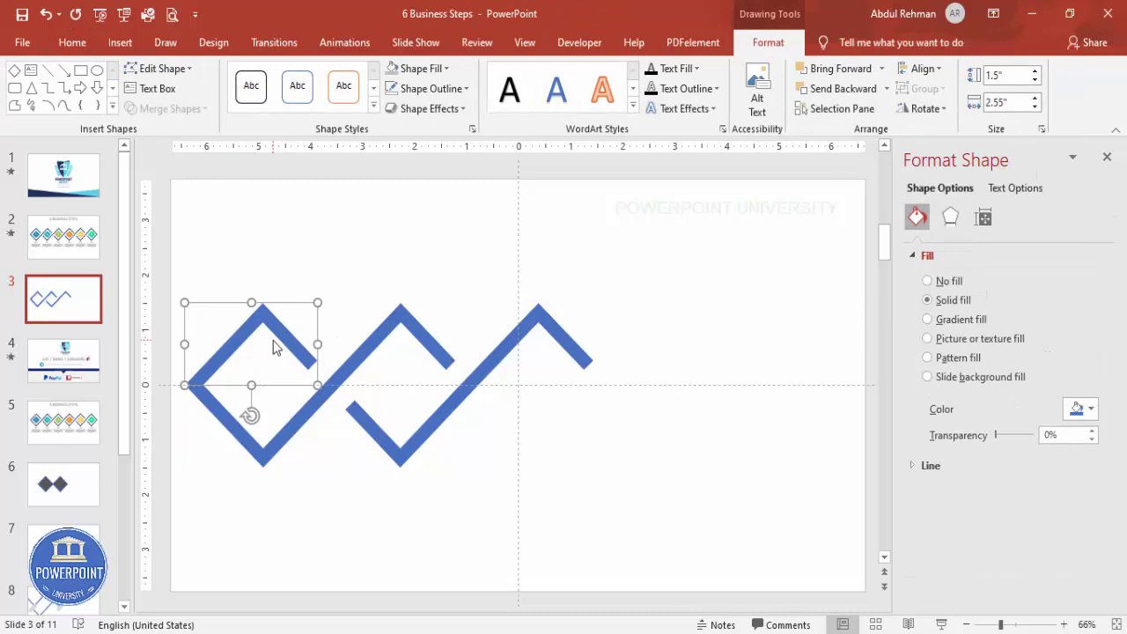
pyautogui.click(368, 291)
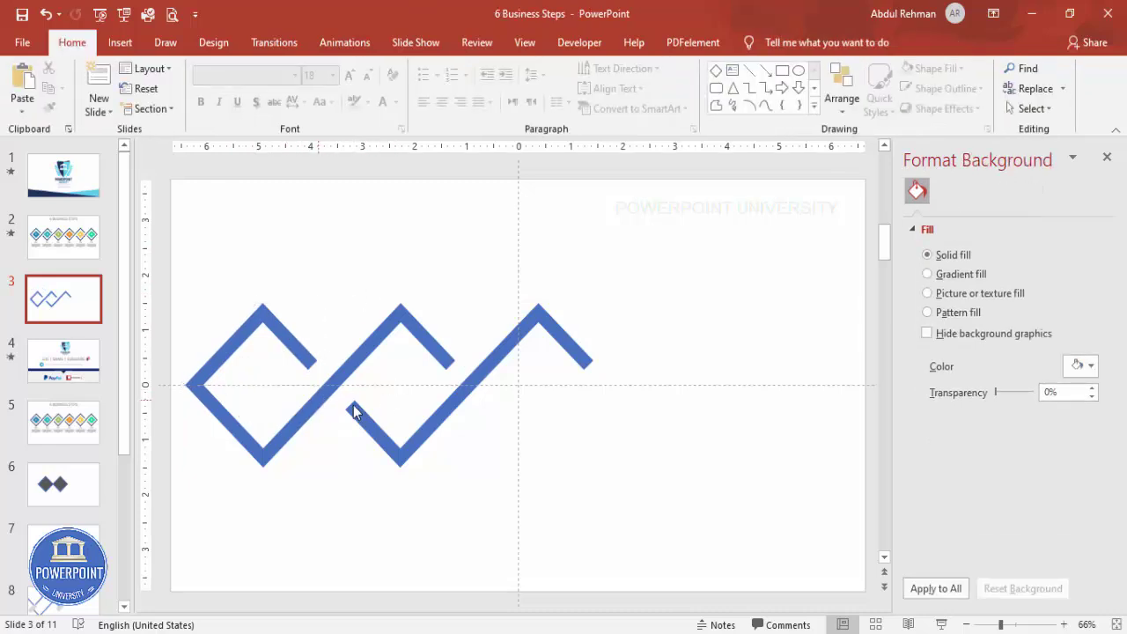
pyautogui.click(419, 434)
# Copy the second V and rightmost peak further right, extending the zigzag across the slide.
pyautogui.keyDown('shift'); pyautogui.click(500, 357); pyautogui.keyUp('shift')
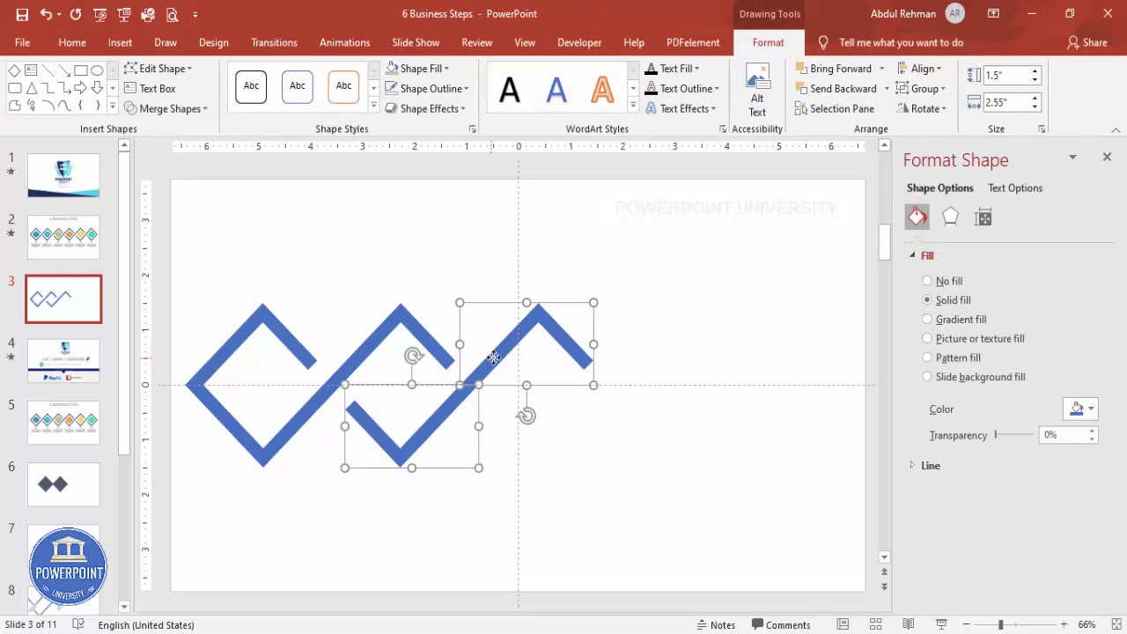
pyautogui.moveTo(500, 357); pyautogui.dragTo(753, 391)
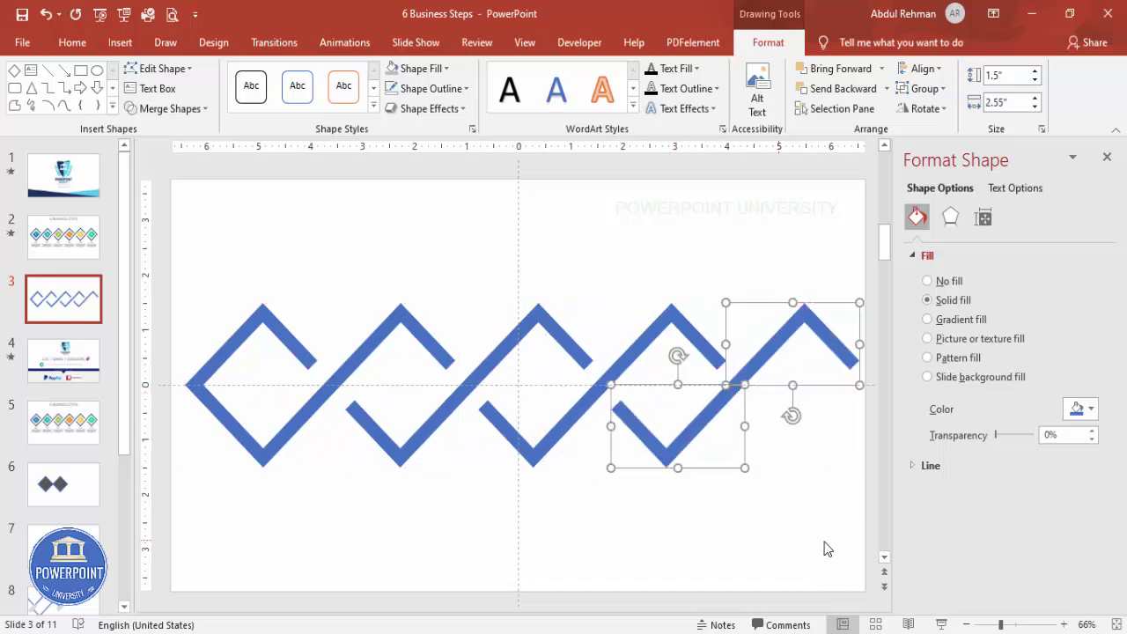
pyautogui.click(966, 624)
pyautogui.click(966, 624)
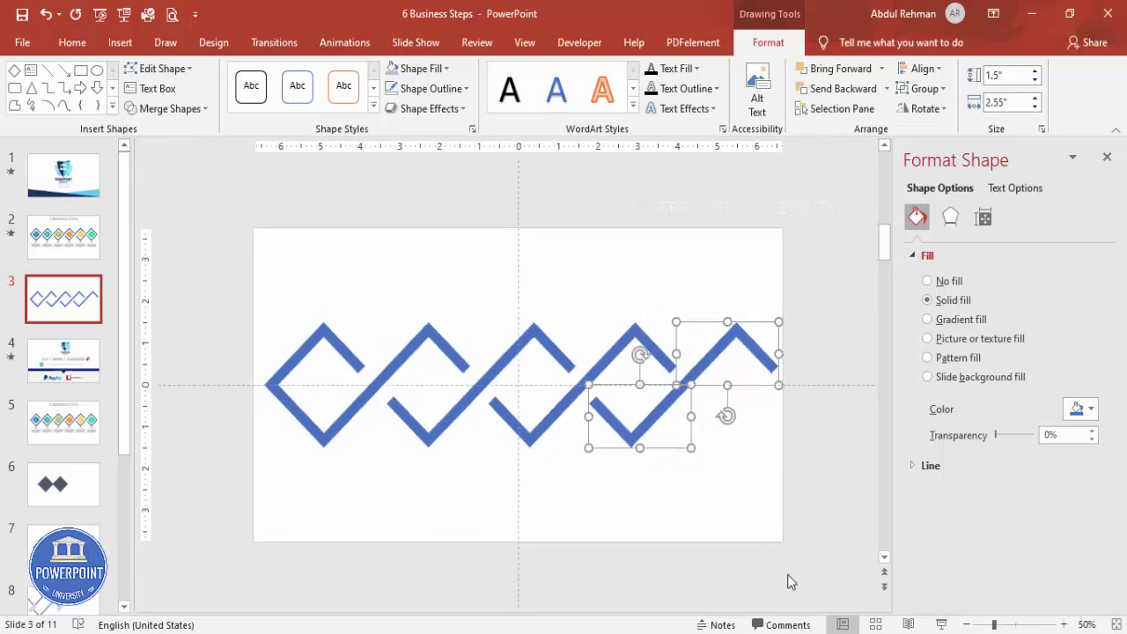
pyautogui.click(617, 548)
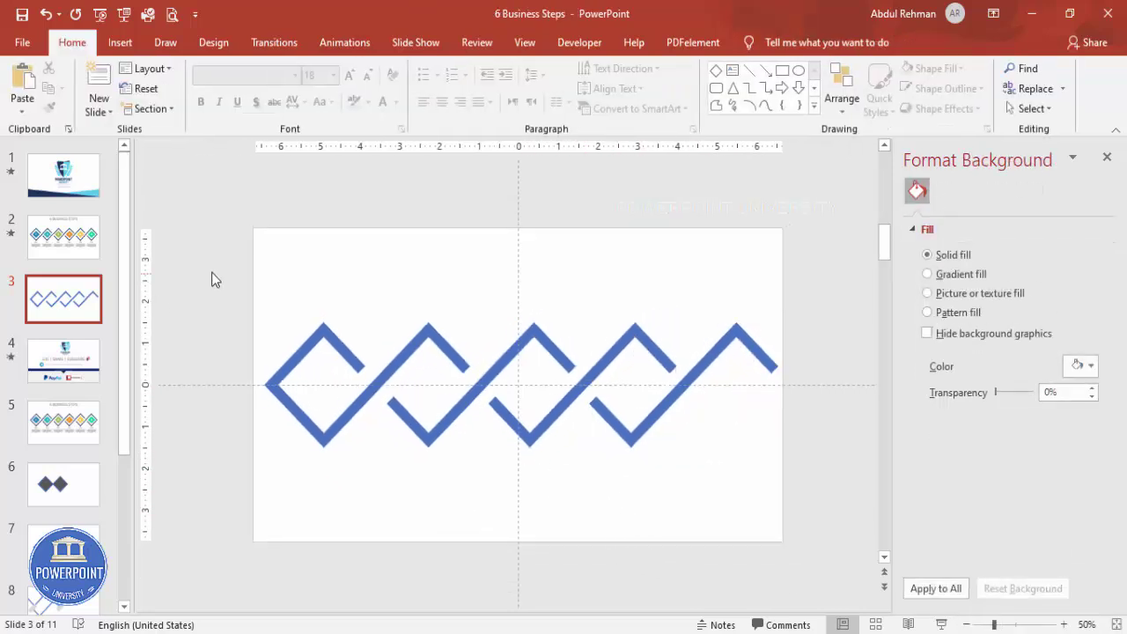
# Group all the zigzag pieces, then shrink the group and nudge it up slightly.
pyautogui.moveTo(212, 280); pyautogui.dragTo(872, 512)
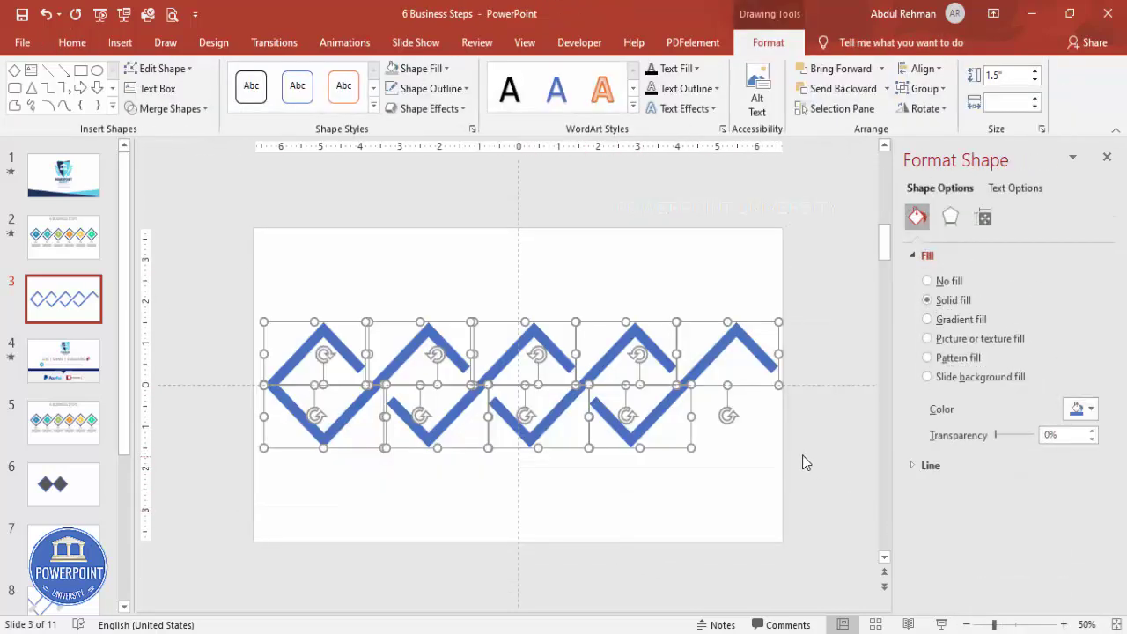
pyautogui.hotkey('ctrl', 'g')
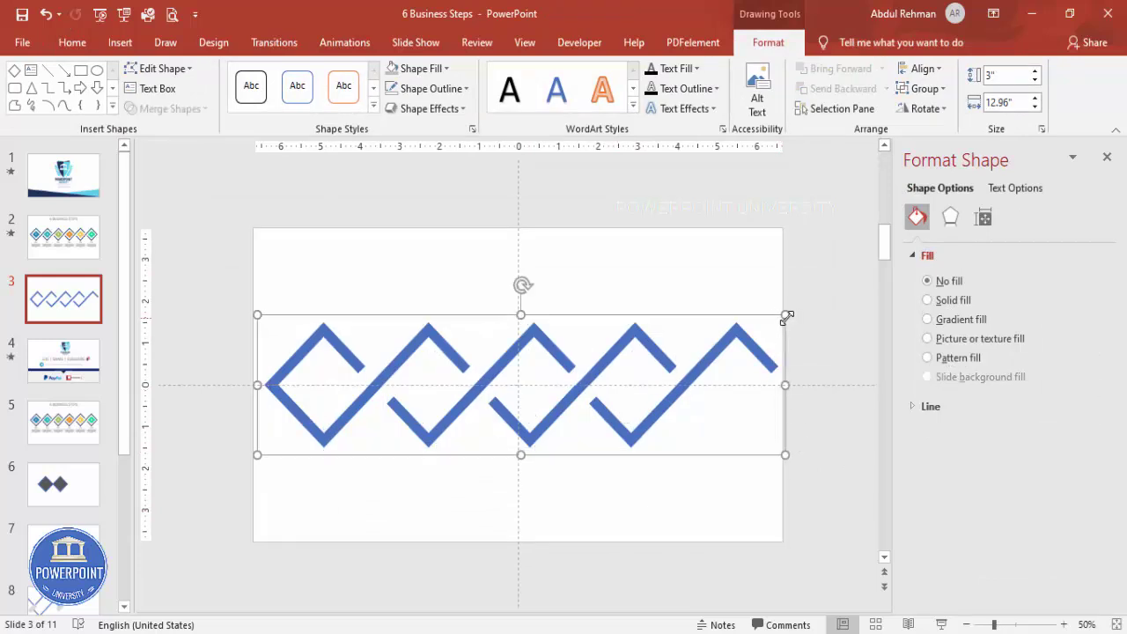
pyautogui.moveTo(785, 315); pyautogui.dragTo(684, 349)
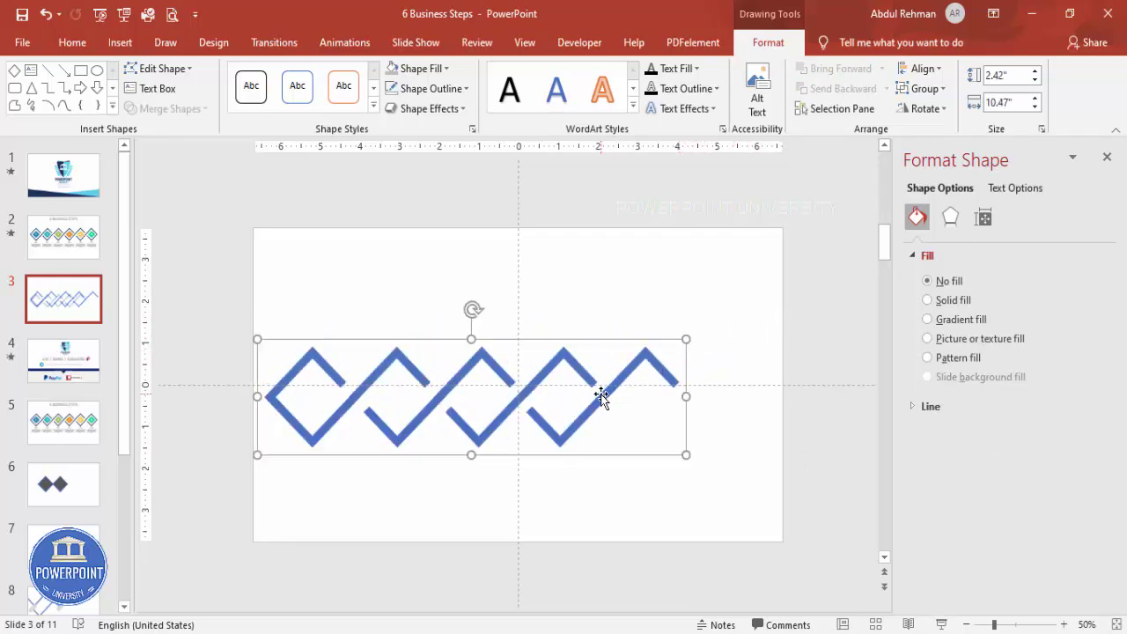
pyautogui.moveTo(601, 390); pyautogui.dragTo(599, 379)
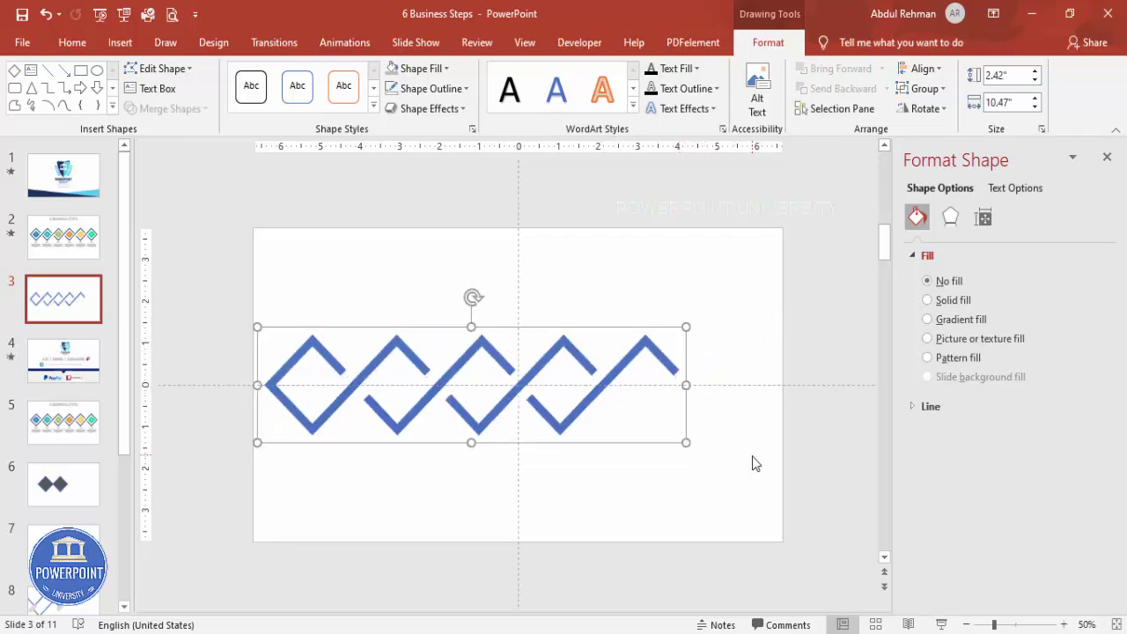
# Ungroup the zigzag back into separate pieces and select the first upper chevron.
pyautogui.rightClick(632, 346)
pyautogui.moveTo(692, 164)
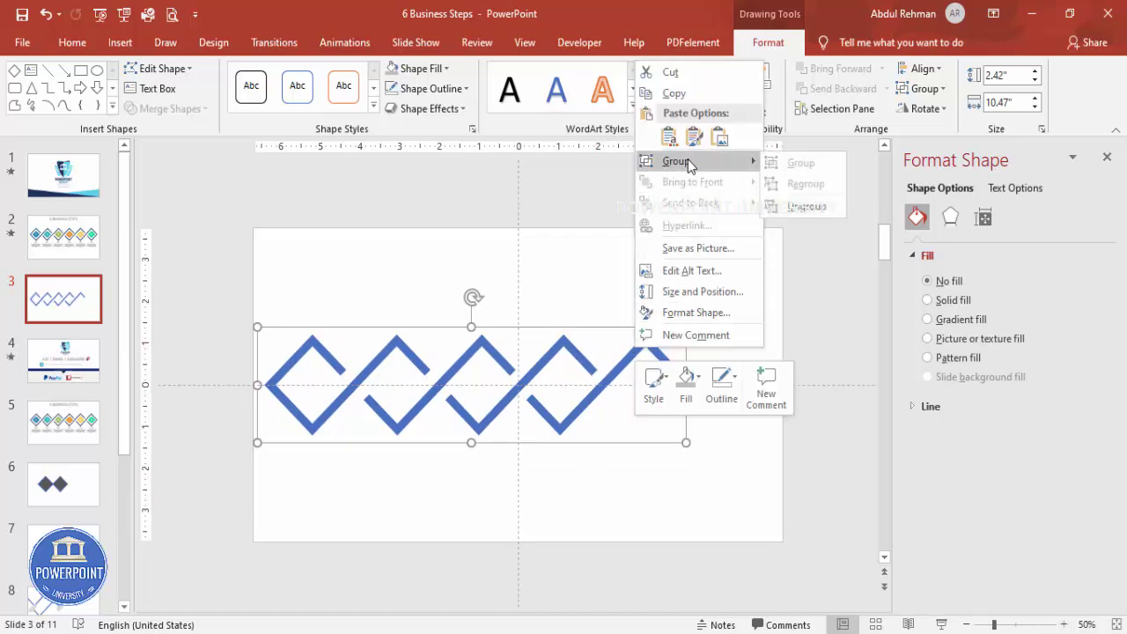
pyautogui.click(803, 208)
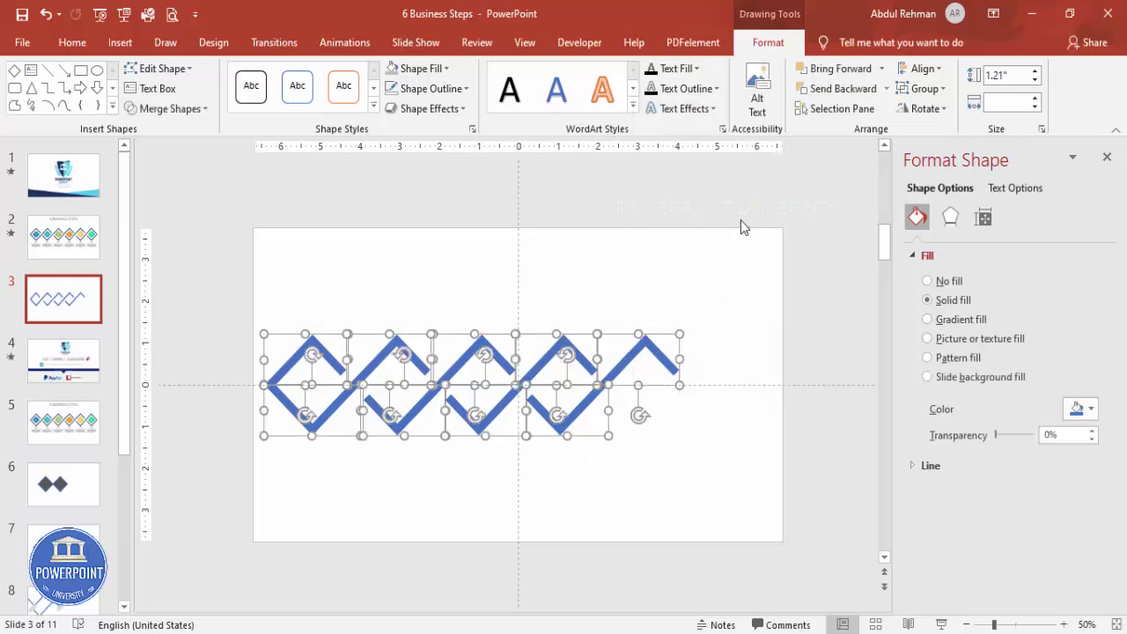
pyautogui.click(588, 256)
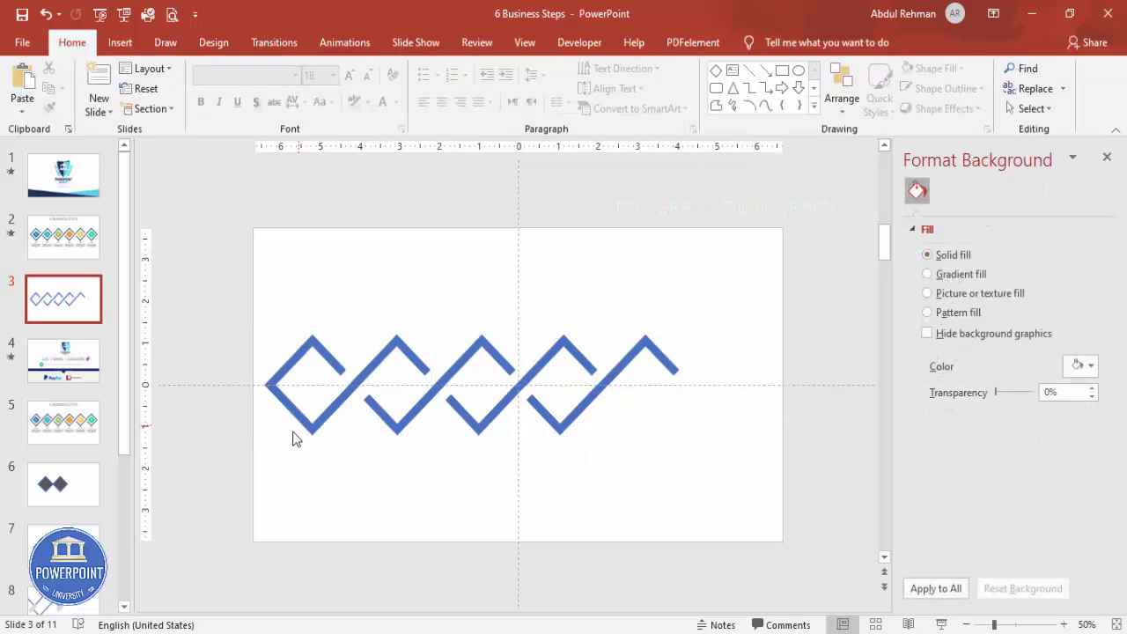
pyautogui.click(309, 350)
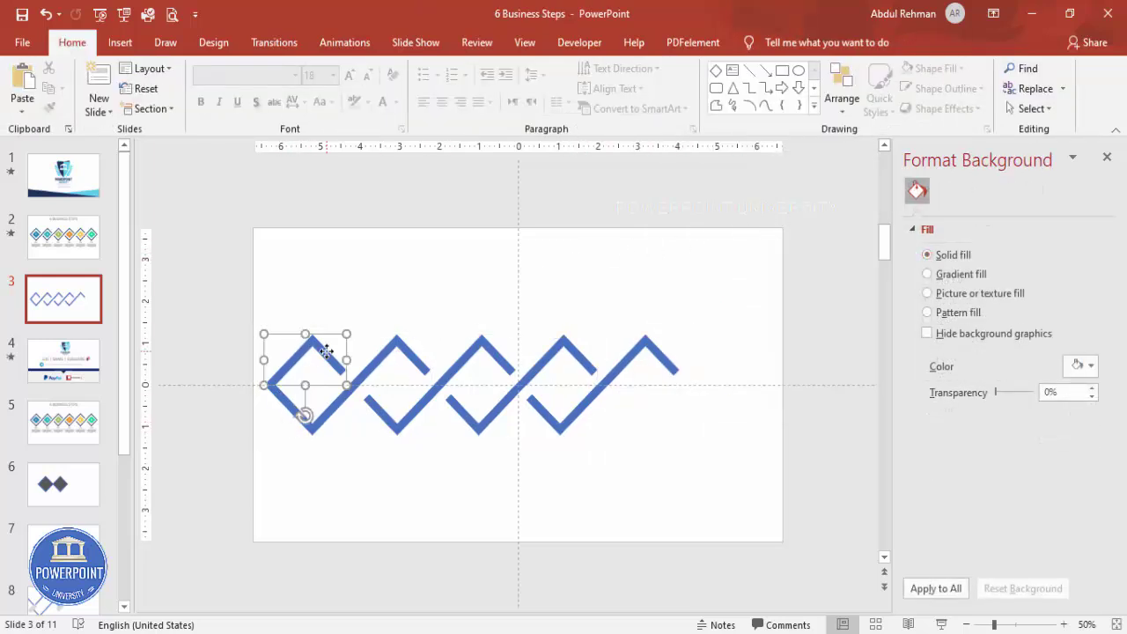
# Copy the lower and next upper chevron pieces to the lower right and group the copy.
pyautogui.keyDown('shift'); pyautogui.click(287, 406); pyautogui.keyUp('shift')
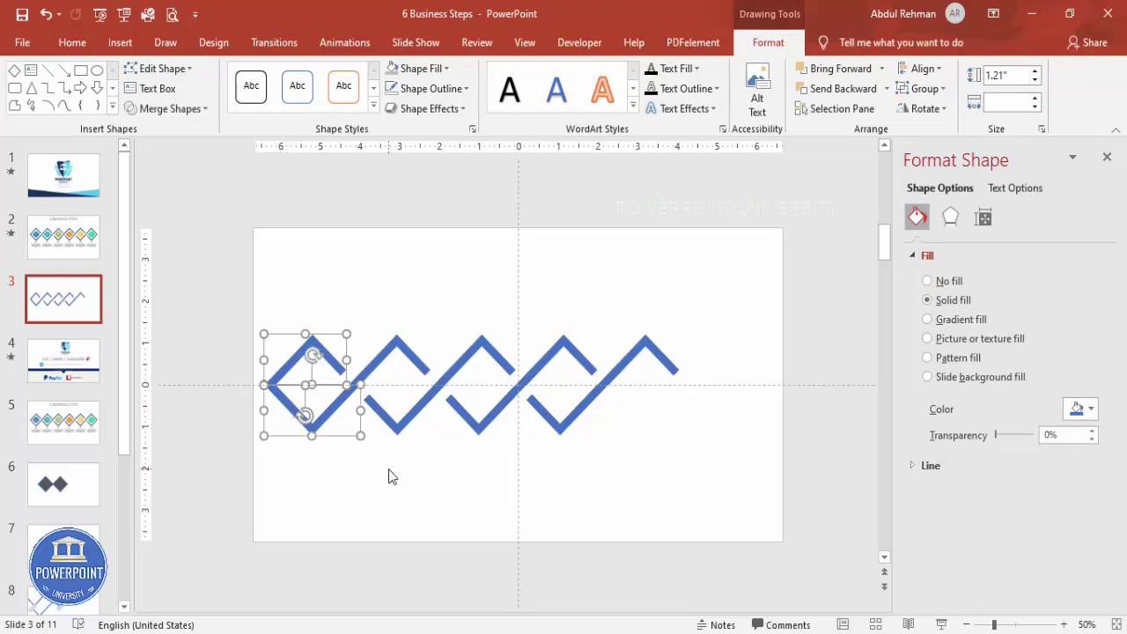
pyautogui.keyDown('shift'); pyautogui.click(376, 359); pyautogui.keyUp('shift')
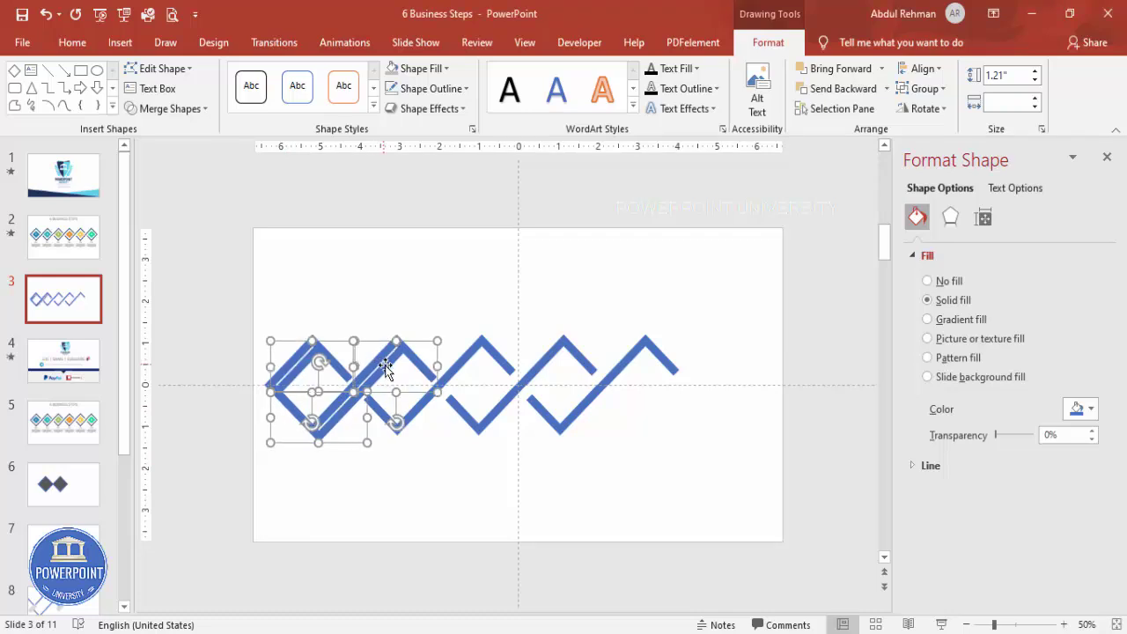
pyautogui.moveTo(376, 359); pyautogui.dragTo(677, 461)
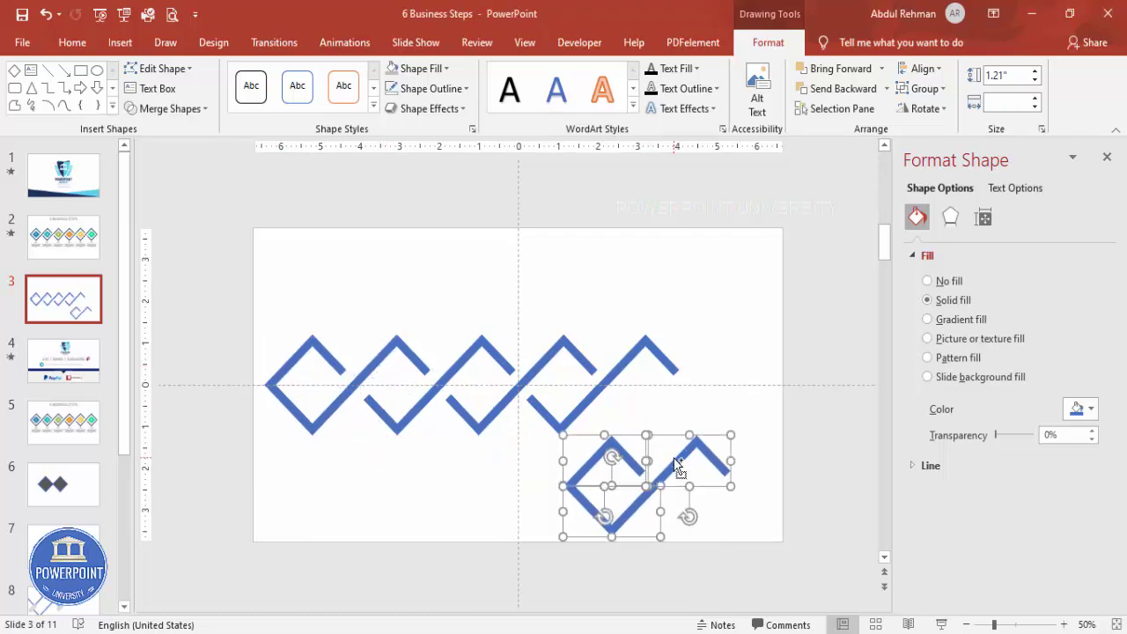
pyautogui.hotkey('ctrl', 'g')
# Flip the copied group vertically and horizontally and join it to the chain's right end.
pyautogui.click(930, 111)
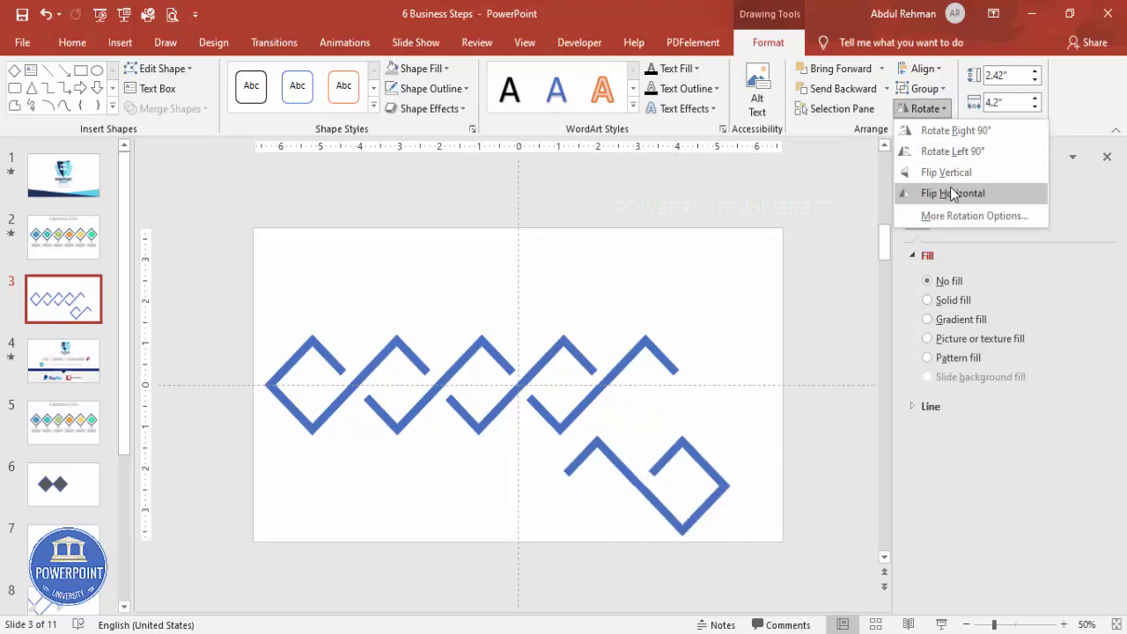
pyautogui.click(947, 173)
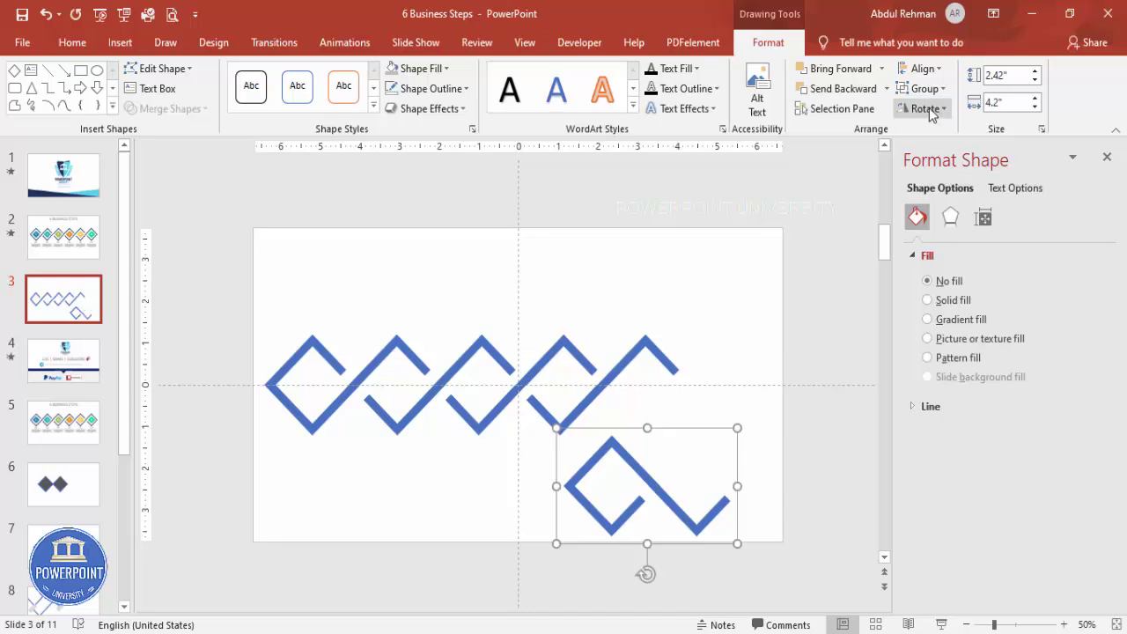
pyautogui.click(925, 108)
pyautogui.click(953, 193)
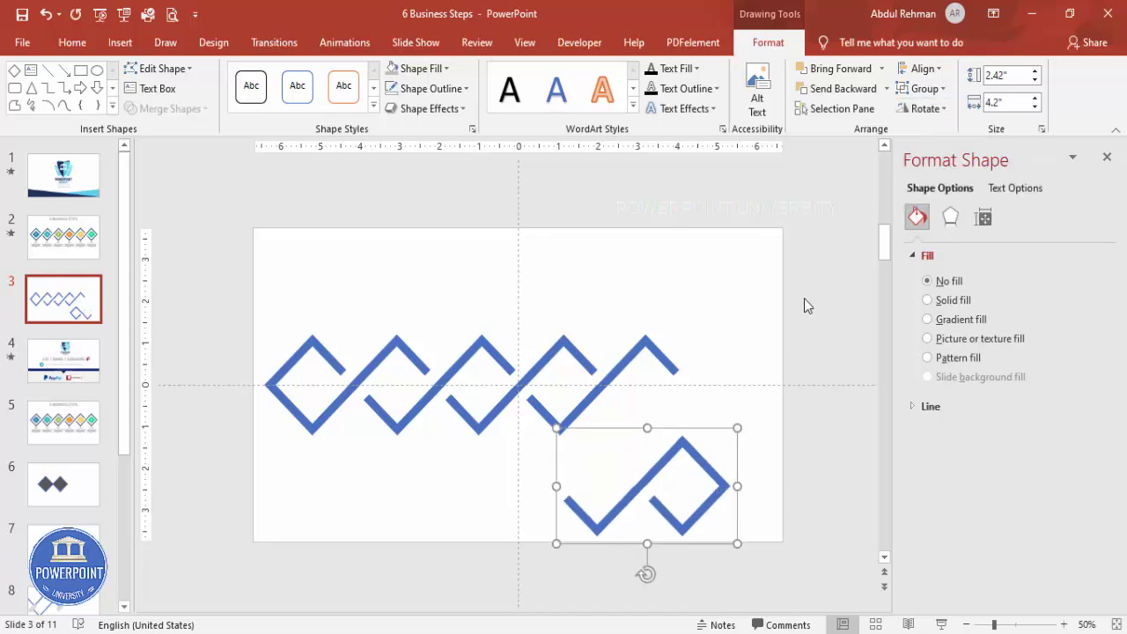
pyautogui.moveTo(667, 473); pyautogui.dragTo(705, 368)
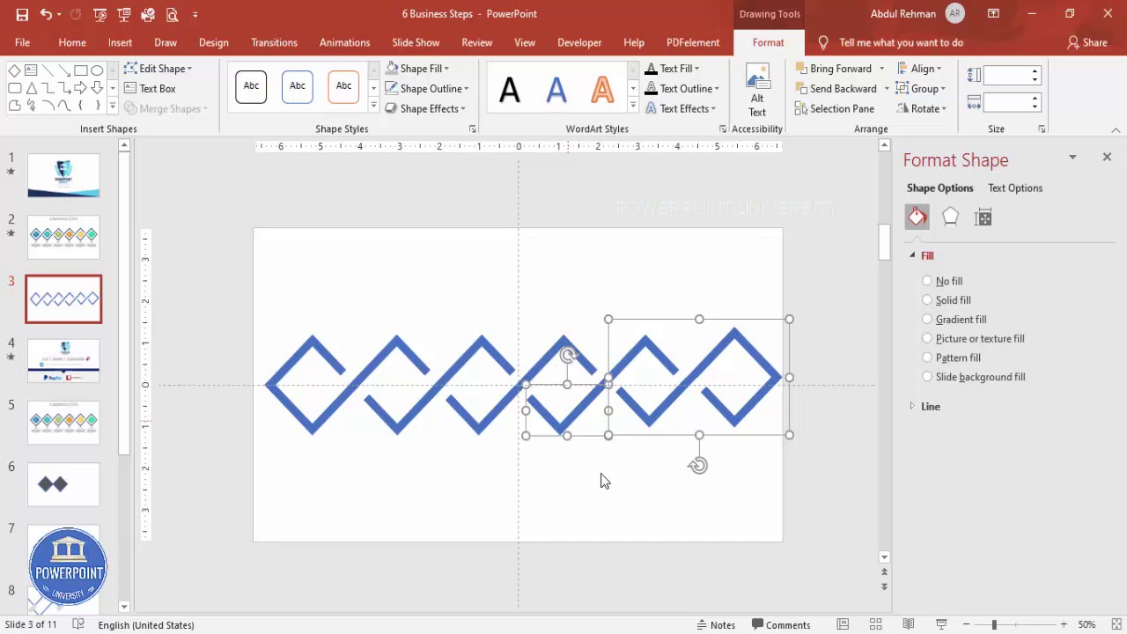
pyautogui.click(700, 454)
pyautogui.moveTo(189, 306); pyautogui.dragTo(843, 509)
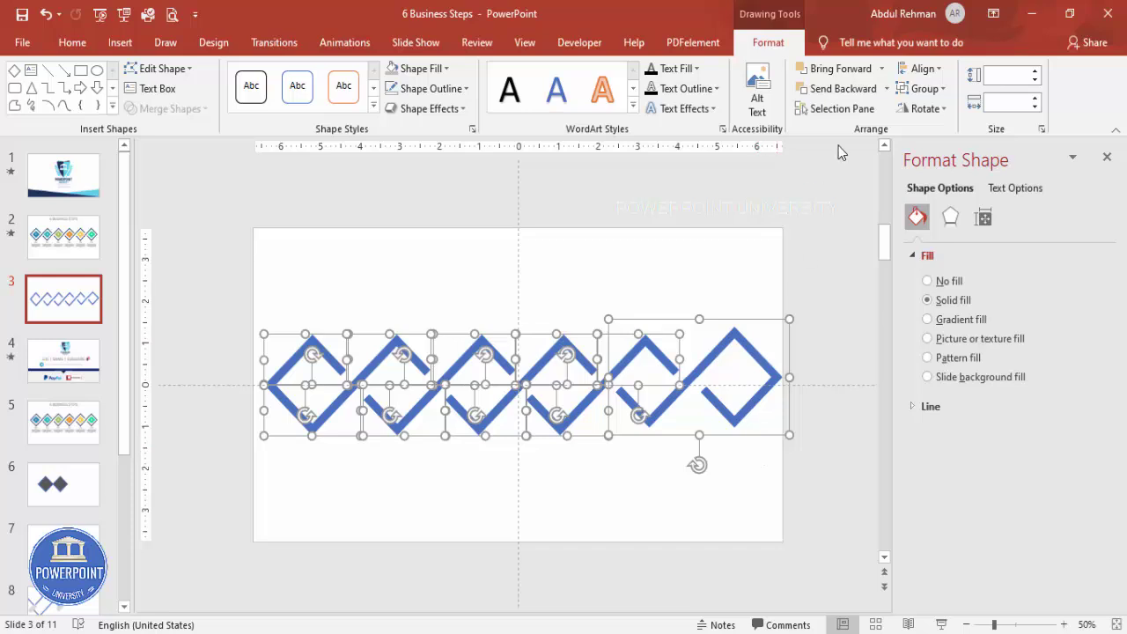
pyautogui.click(749, 333)
# Group the chevron pieces into pairs forming separate diamond frames.
pyautogui.click(318, 349)
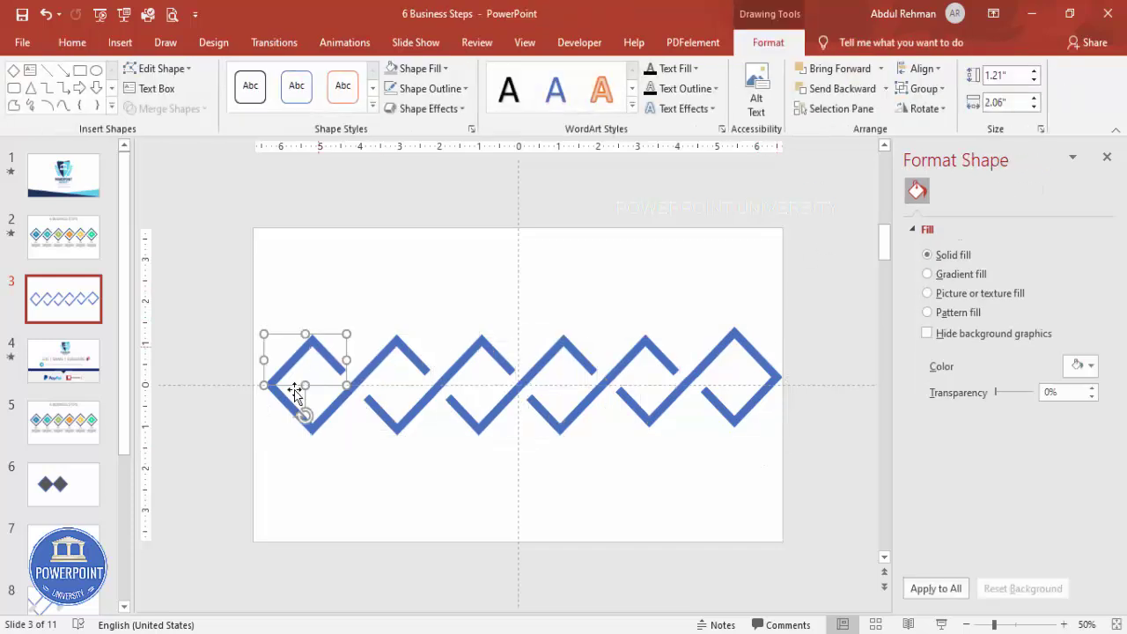
pyautogui.keyDown('shift'); pyautogui.click(296, 411); pyautogui.keyUp('shift')
pyautogui.keyDown('shift'); pyautogui.click(381, 362); pyautogui.keyUp('shift')
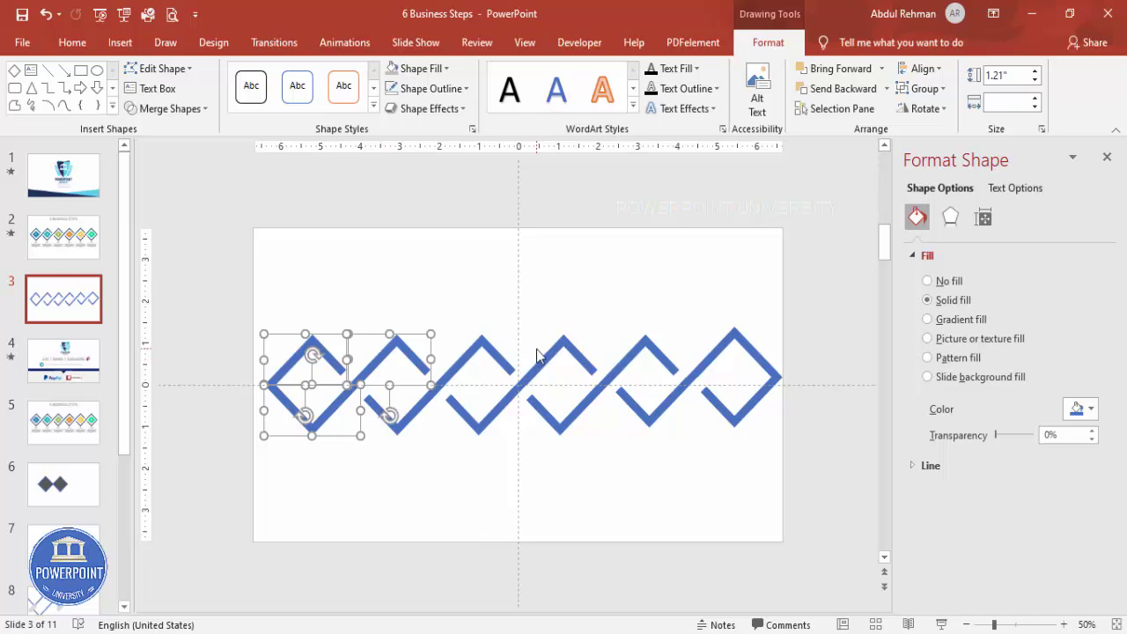
pyautogui.hotkey('ctrl', 'g')
pyautogui.click(445, 388)
pyautogui.keyDown('shift'); pyautogui.click(464, 364); pyautogui.keyUp('shift')
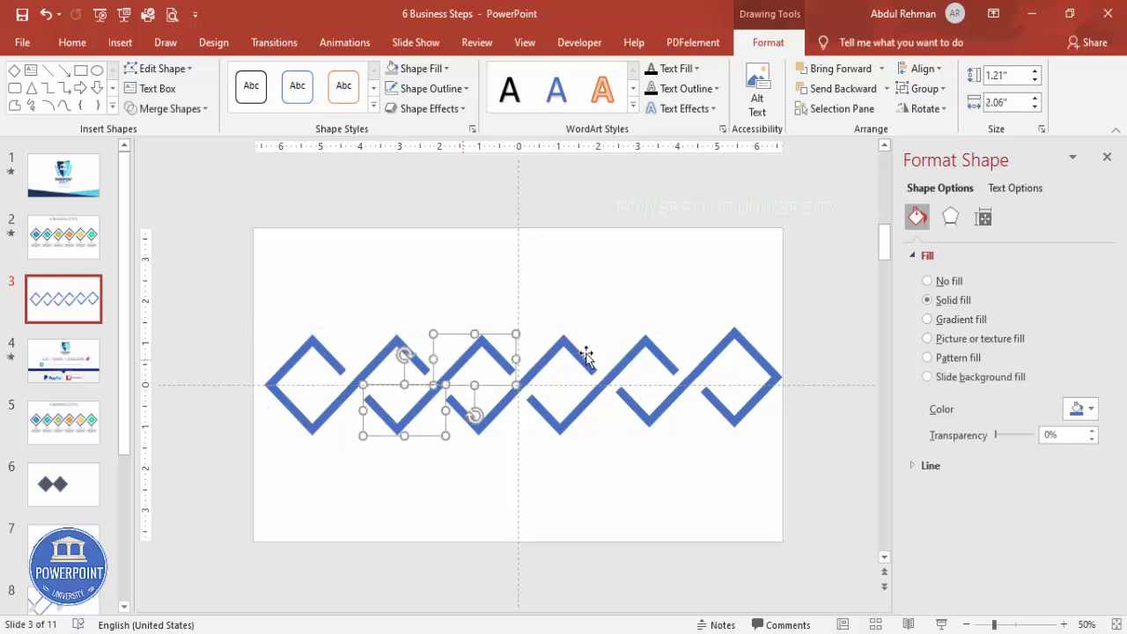
pyautogui.hotkey('ctrl', 'g')
pyautogui.moveTo(502, 412); pyautogui.dragTo(584, 356)
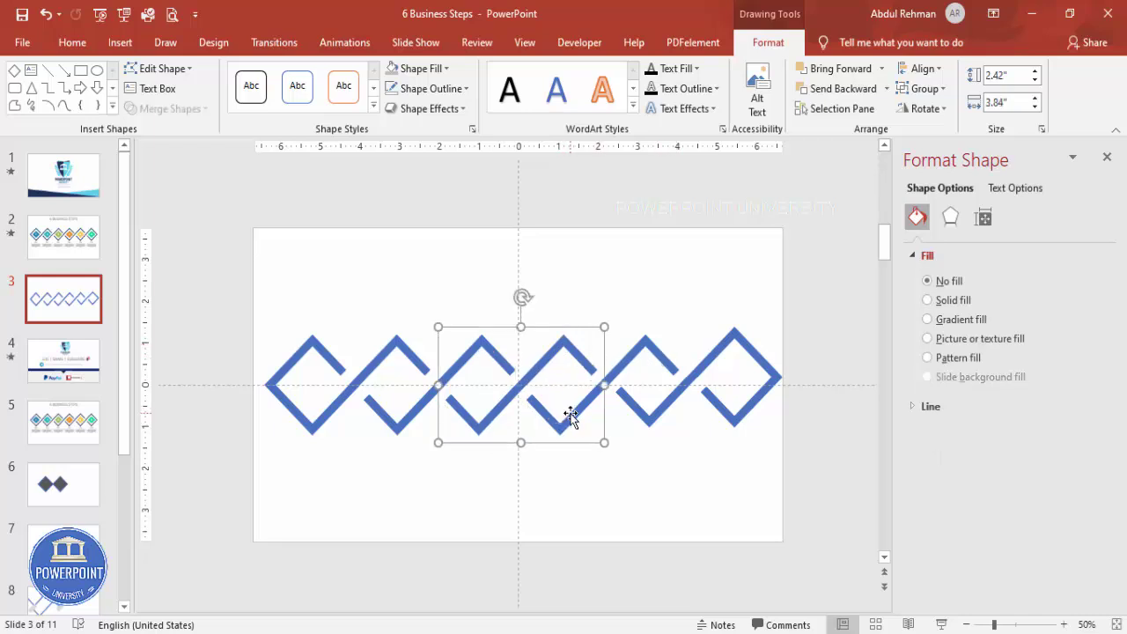
pyautogui.click(570, 415)
pyautogui.keyDown('shift'); pyautogui.click(634, 350); pyautogui.keyUp('shift')
pyautogui.hotkey('ctrl', 'g')
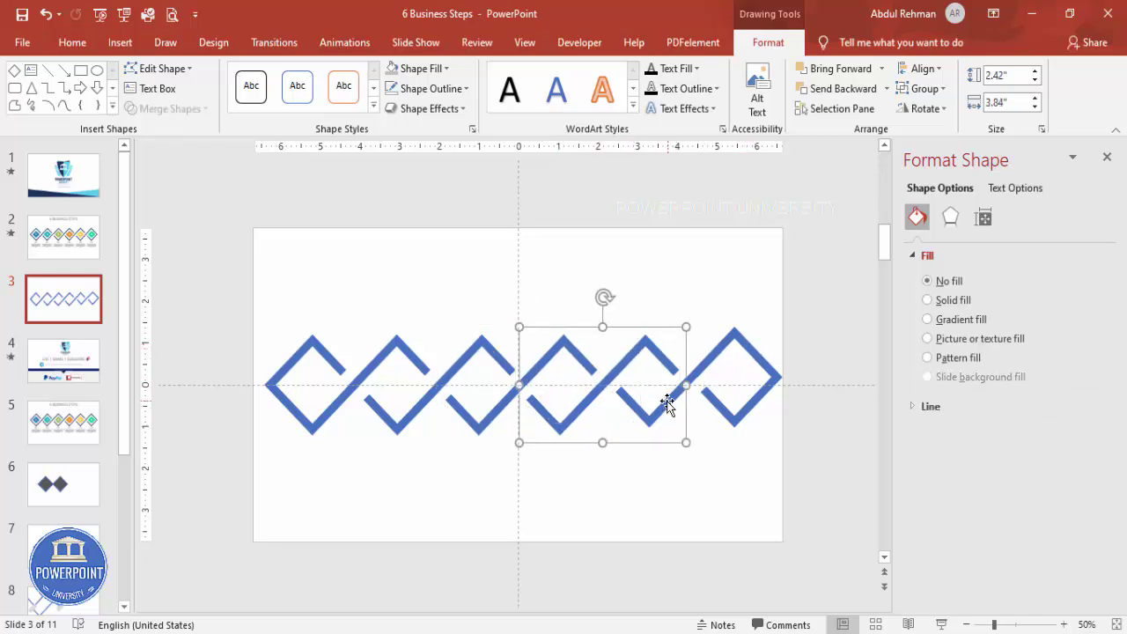
# Align the tops of all six diamond frames and distribute them horizontally.
pyautogui.click(751, 368)
pyautogui.keyDown('shift'); pyautogui.click(588, 399); pyautogui.keyUp('shift')
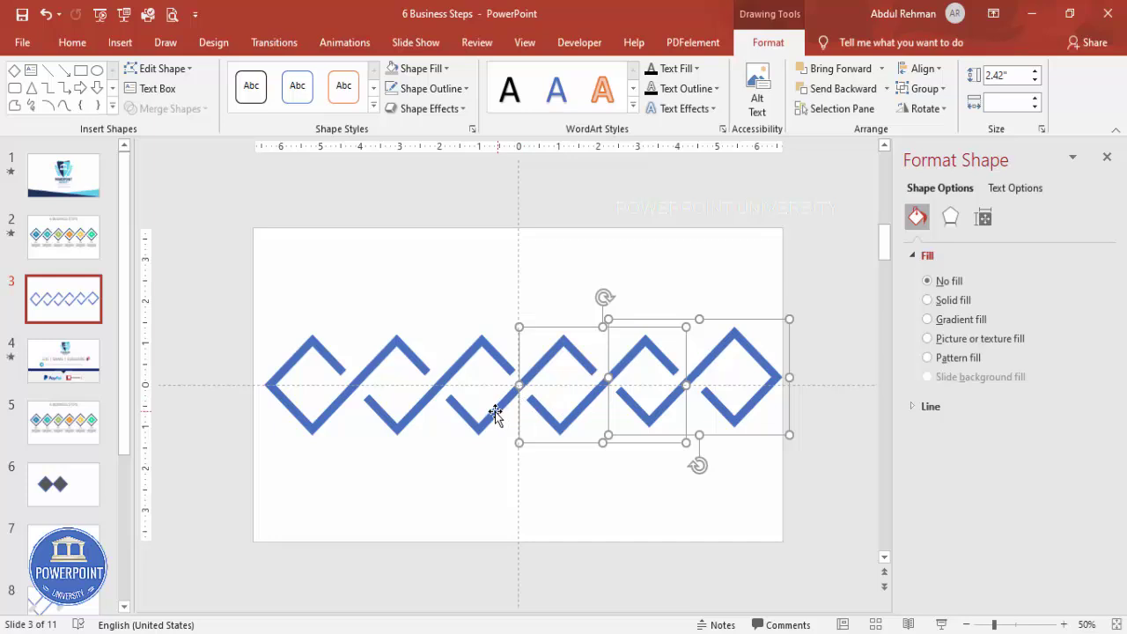
pyautogui.keyDown('shift'); pyautogui.click(466, 414); pyautogui.keyUp('shift')
pyautogui.keyDown('shift'); pyautogui.click(327, 418); pyautogui.keyUp('shift')
pyautogui.keyDown('shift'); pyautogui.click(313, 419); pyautogui.keyUp('shift')
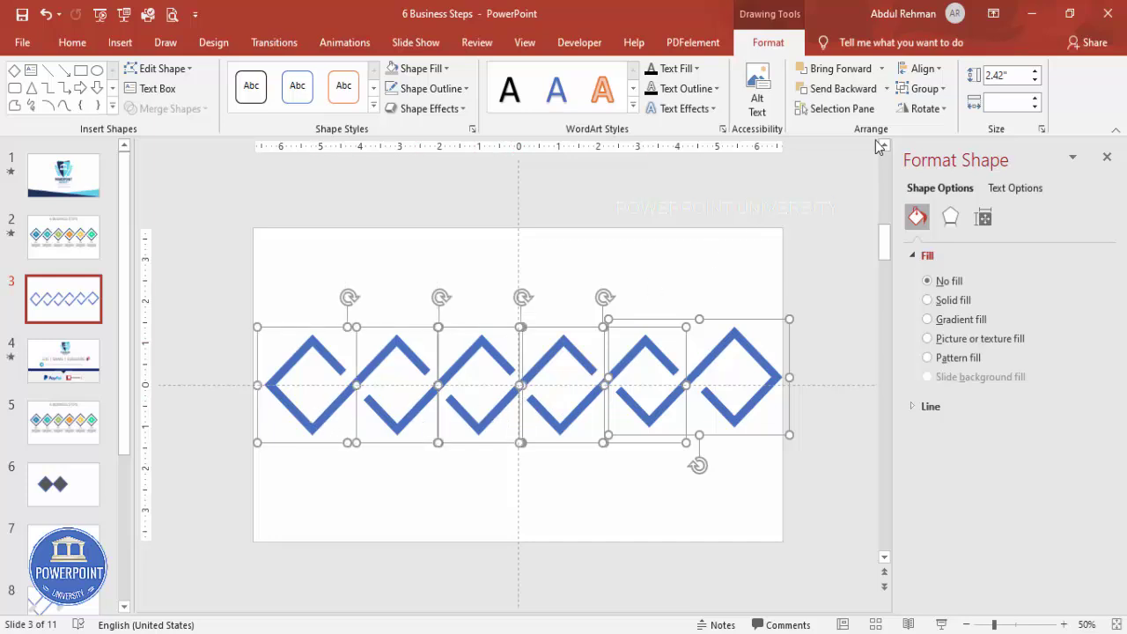
pyautogui.click(916, 69)
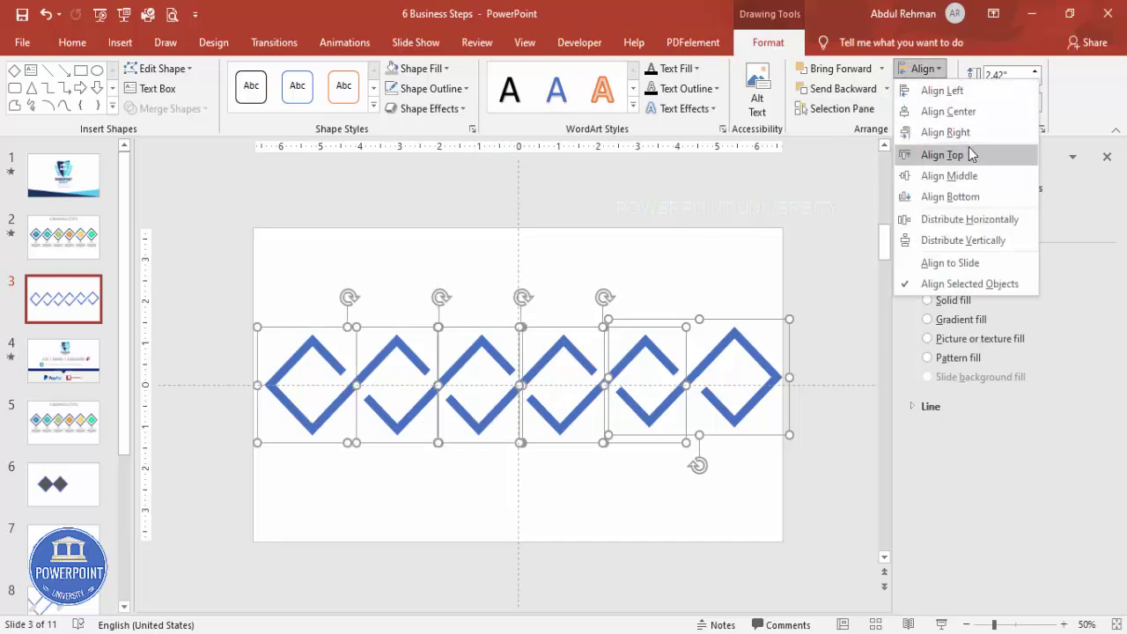
pyautogui.click(942, 155)
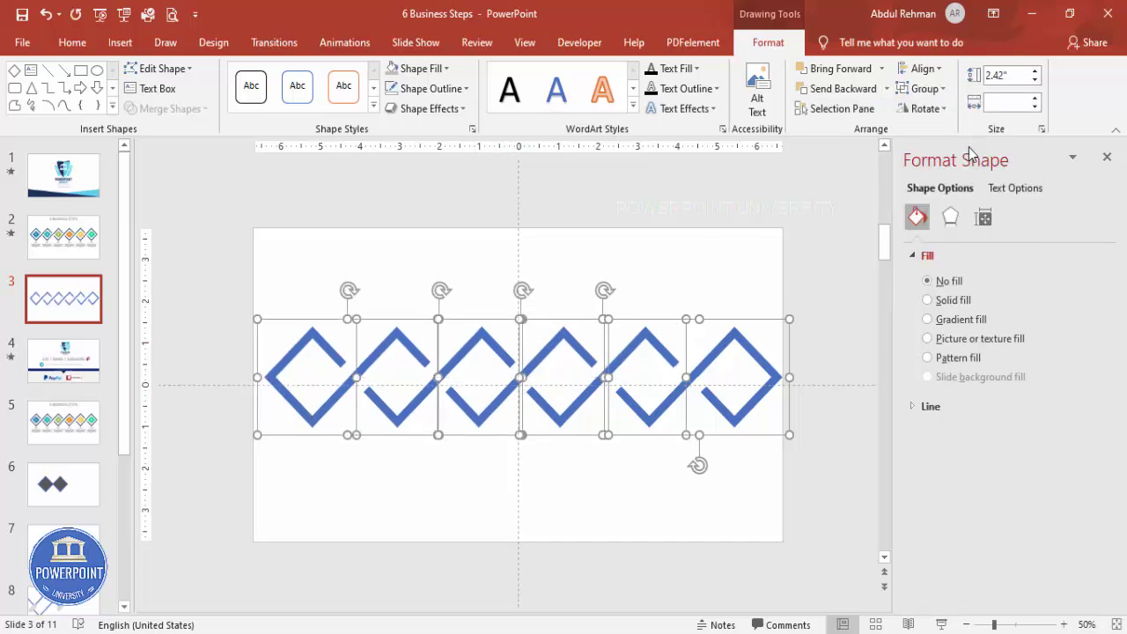
pyautogui.click(920, 69)
pyautogui.click(988, 220)
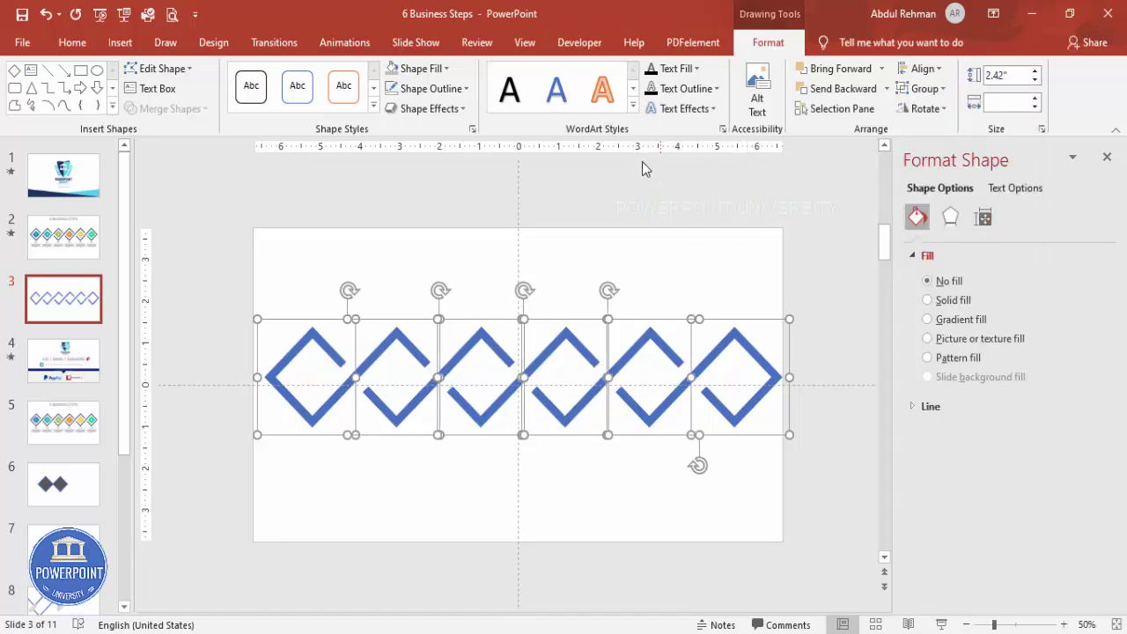
pyautogui.click(429, 68)
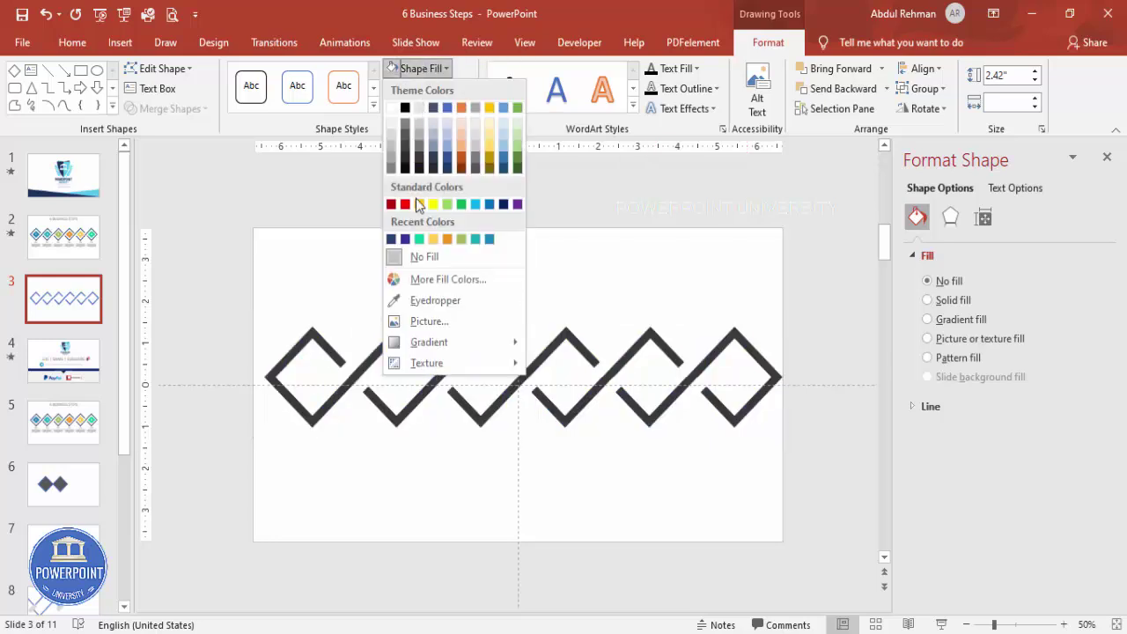
# Fill the six frames dark navy and draw a small diamond inside the first frame.
pyautogui.click(390, 239)
pyautogui.click(708, 287)
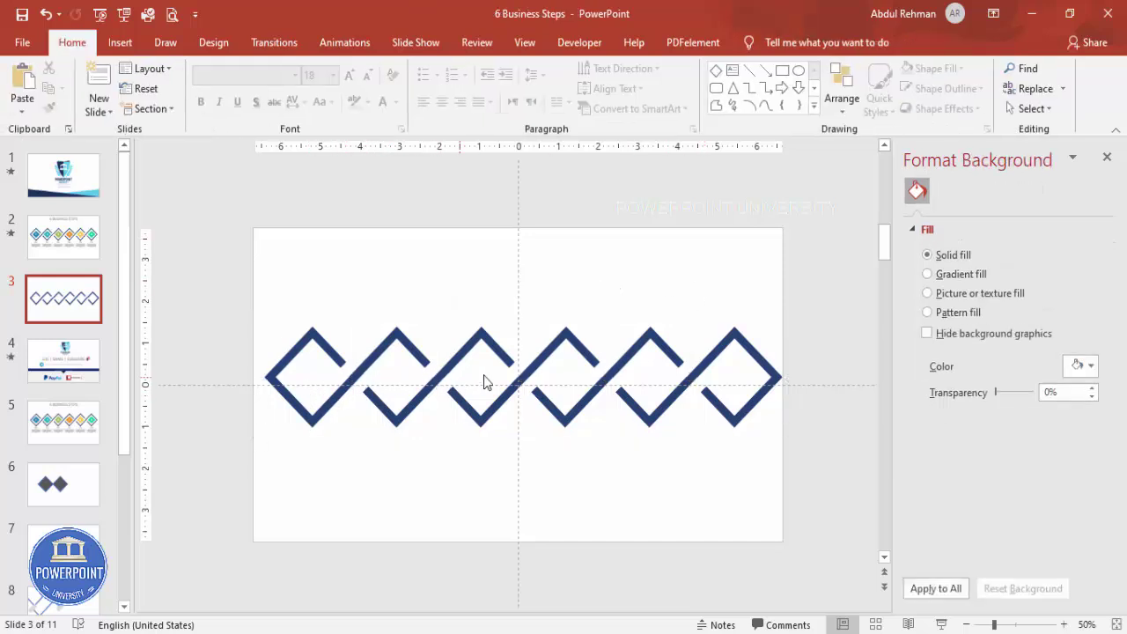
pyautogui.click(120, 43)
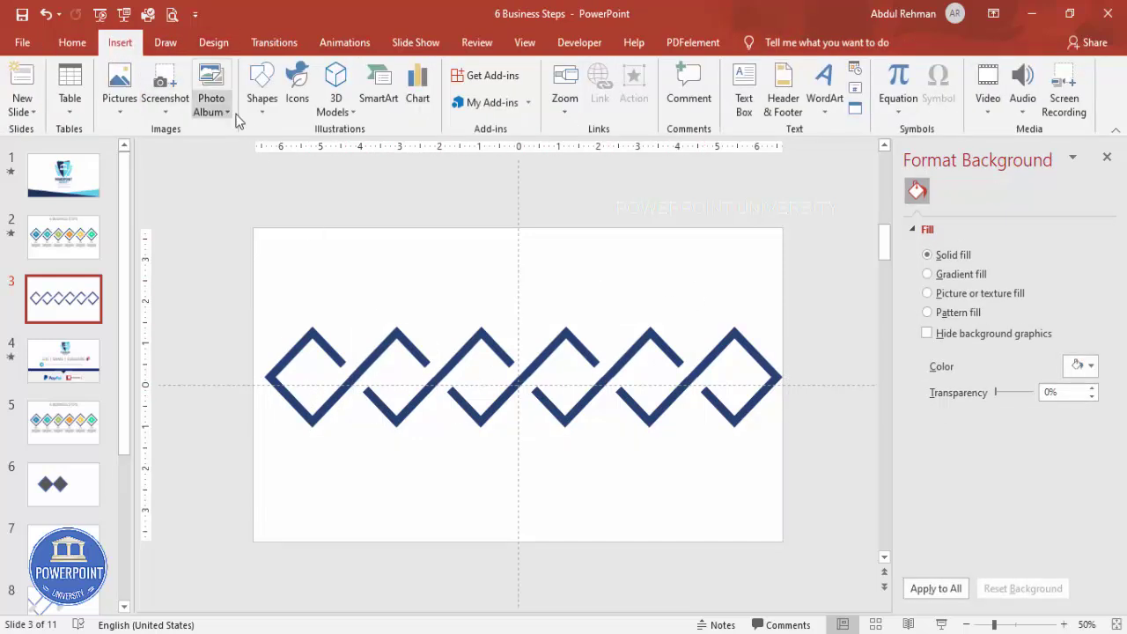
pyautogui.click(262, 97)
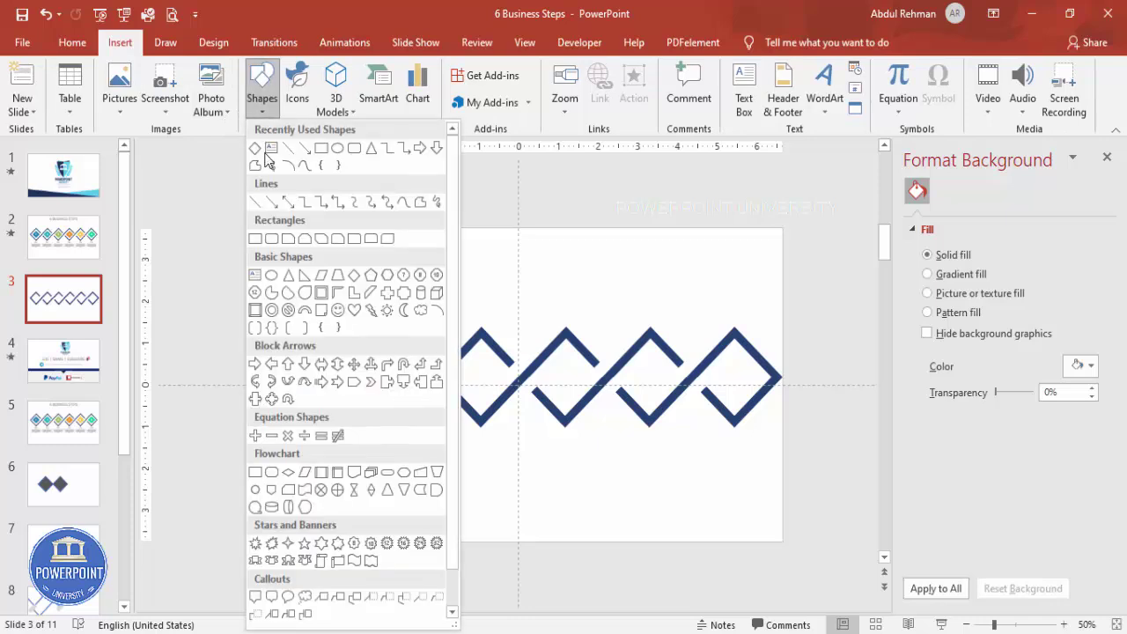
pyautogui.click(354, 277)
pyautogui.moveTo(287, 363)
pyautogui.mouseDown()
pyautogui.moveTo(346, 423)
pyautogui.moveTo(314, 380)
pyautogui.mouseUp()
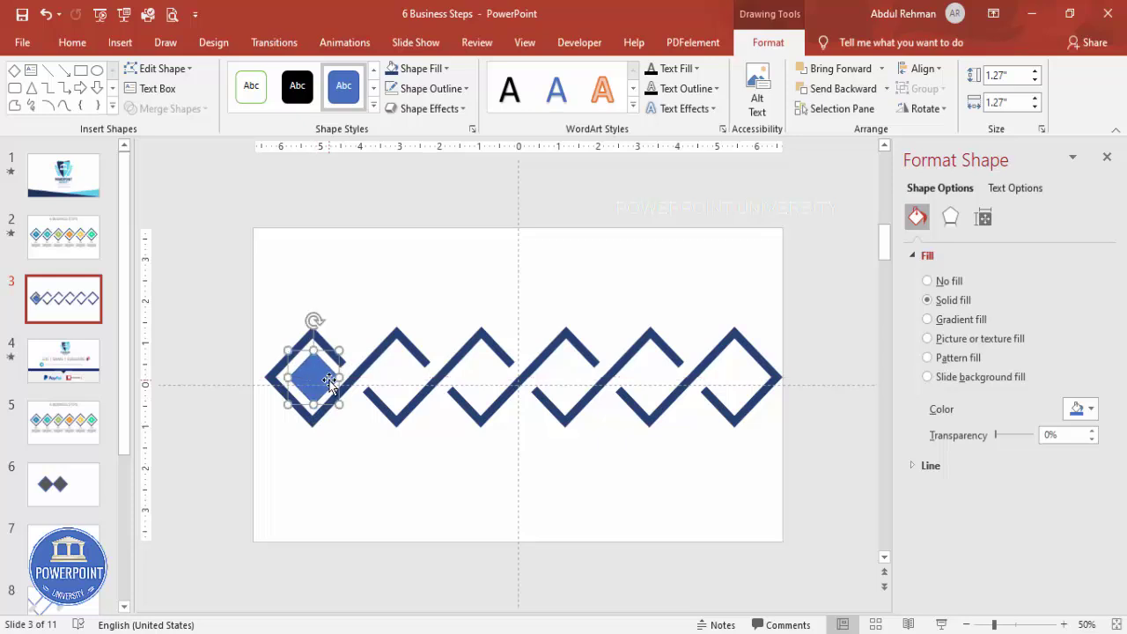
# Remove the small diamond's outline and zoom the view to 66%.
pyautogui.click(414, 88)
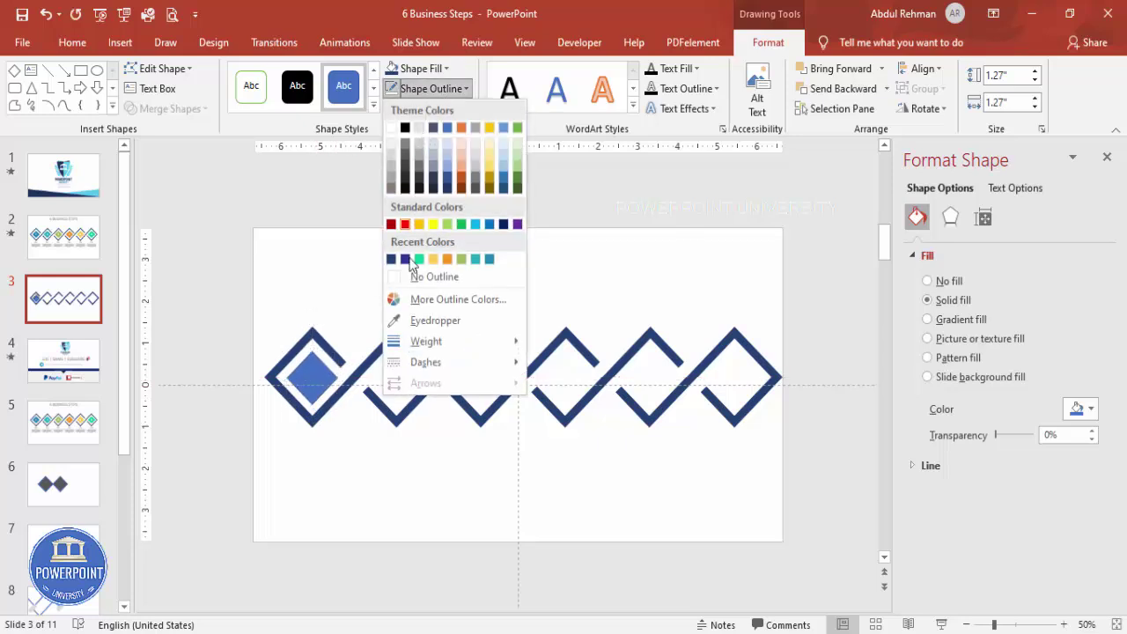
pyautogui.click(414, 276)
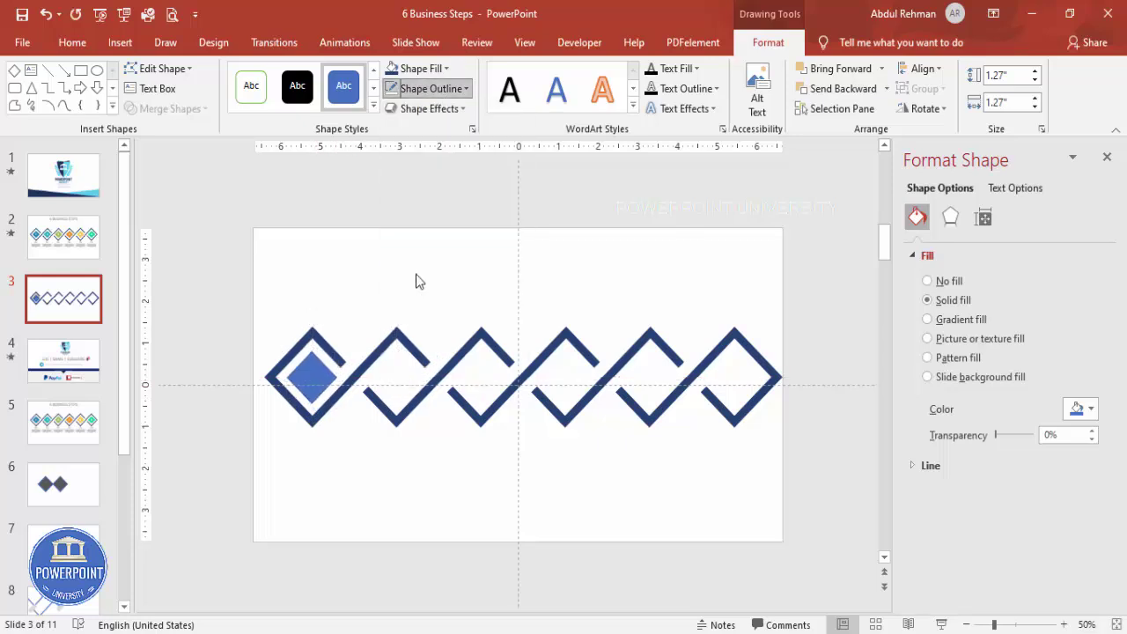
pyautogui.click(1116, 624)
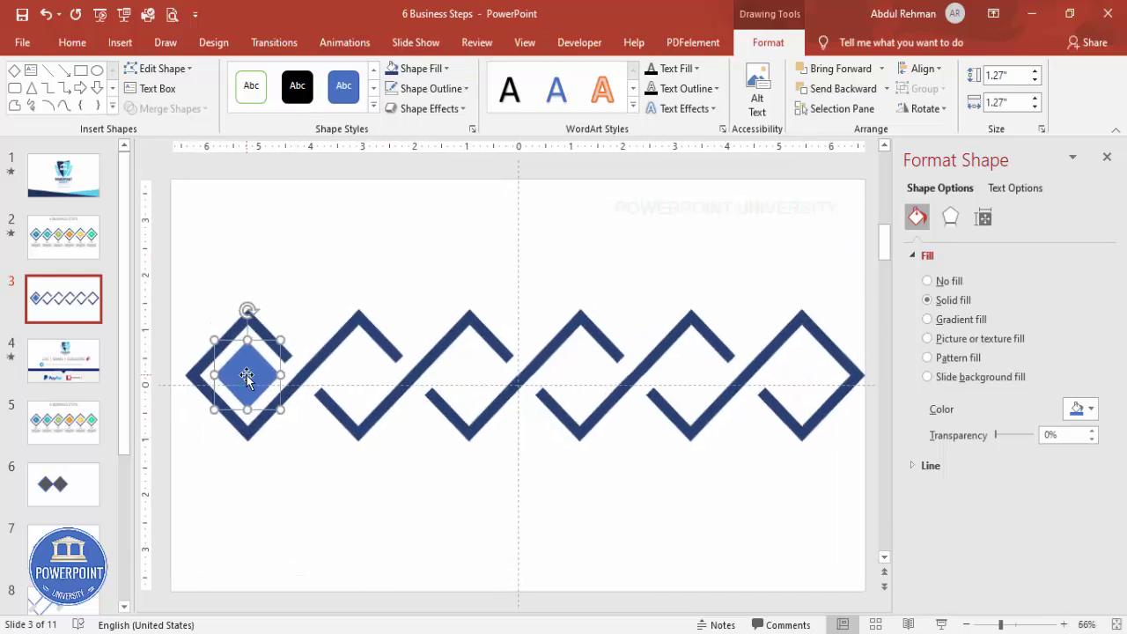
# Copy the blue diamond across the frames and colour the first three teal, blue and green.
pyautogui.moveTo(246, 377); pyautogui.dragTo(804, 377)
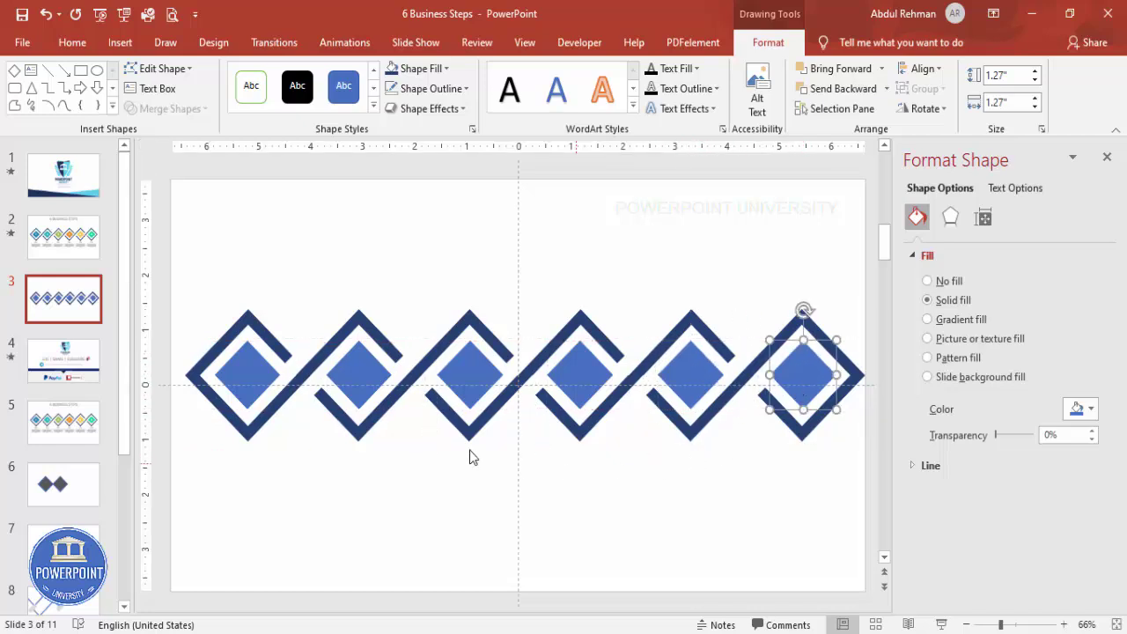
pyautogui.click(253, 351)
pyautogui.click(414, 70)
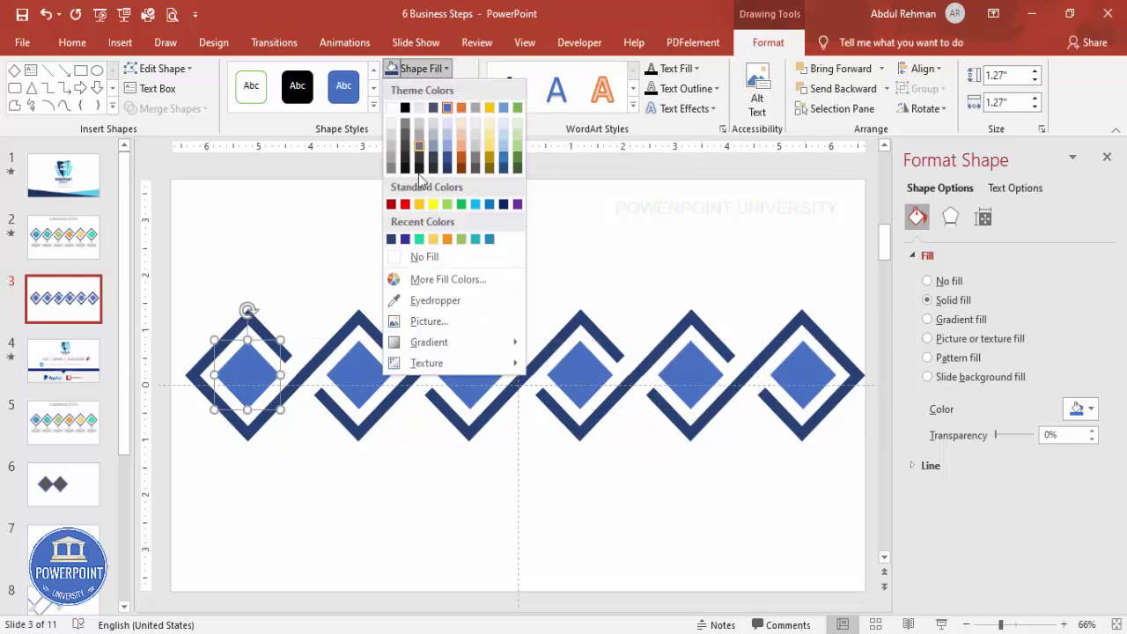
pyautogui.click(476, 239)
pyautogui.click(361, 375)
pyautogui.click(445, 70)
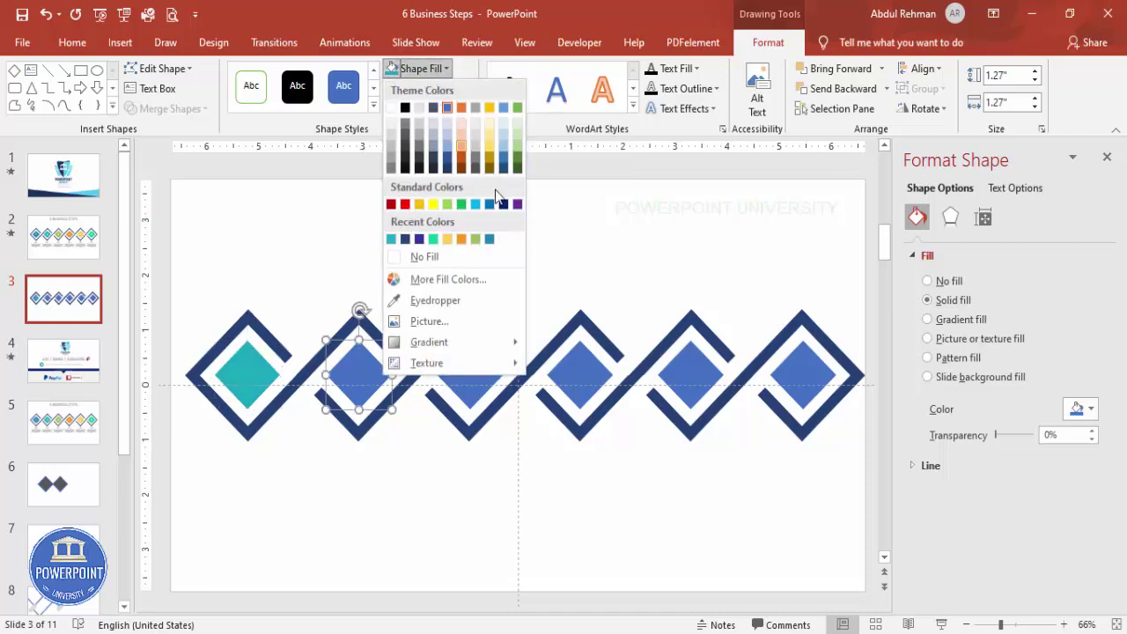
pyautogui.click(491, 240)
pyautogui.click(470, 374)
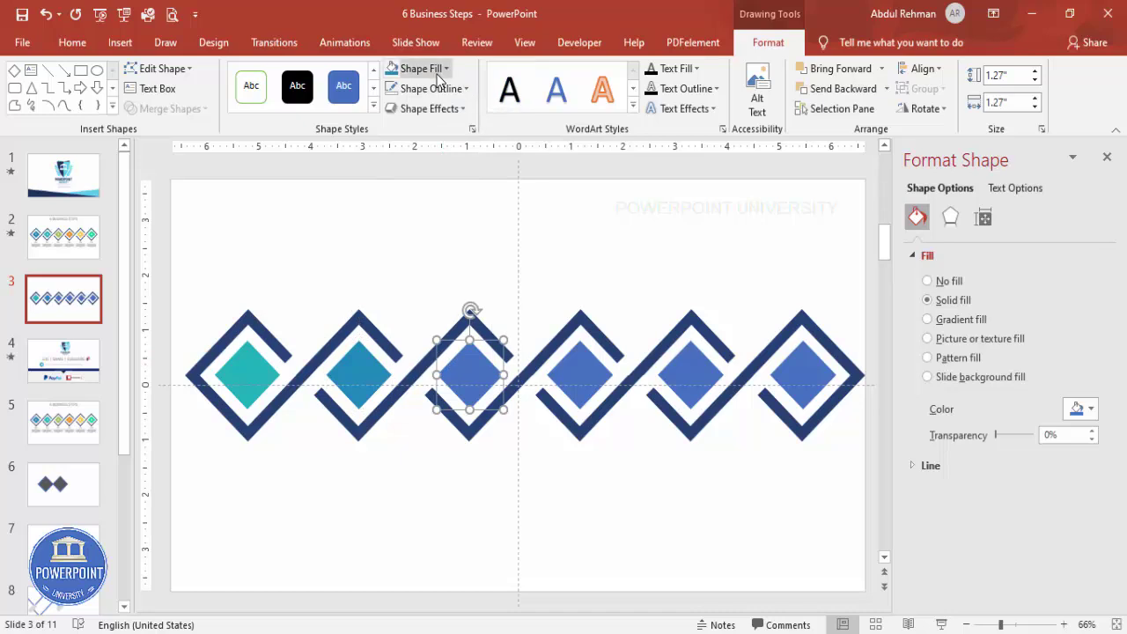
pyautogui.click(423, 69)
pyautogui.click(491, 239)
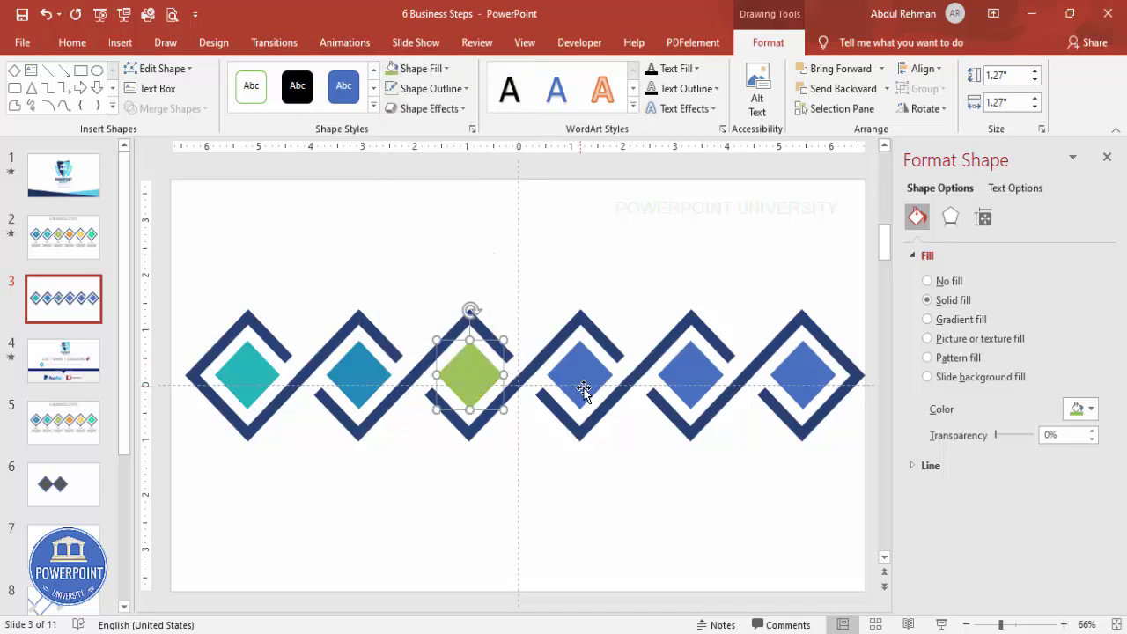
# Colour the fourth, fifth and sixth inner diamonds orange, yellow and bright green.
pyautogui.click(583, 381)
pyautogui.click(423, 68)
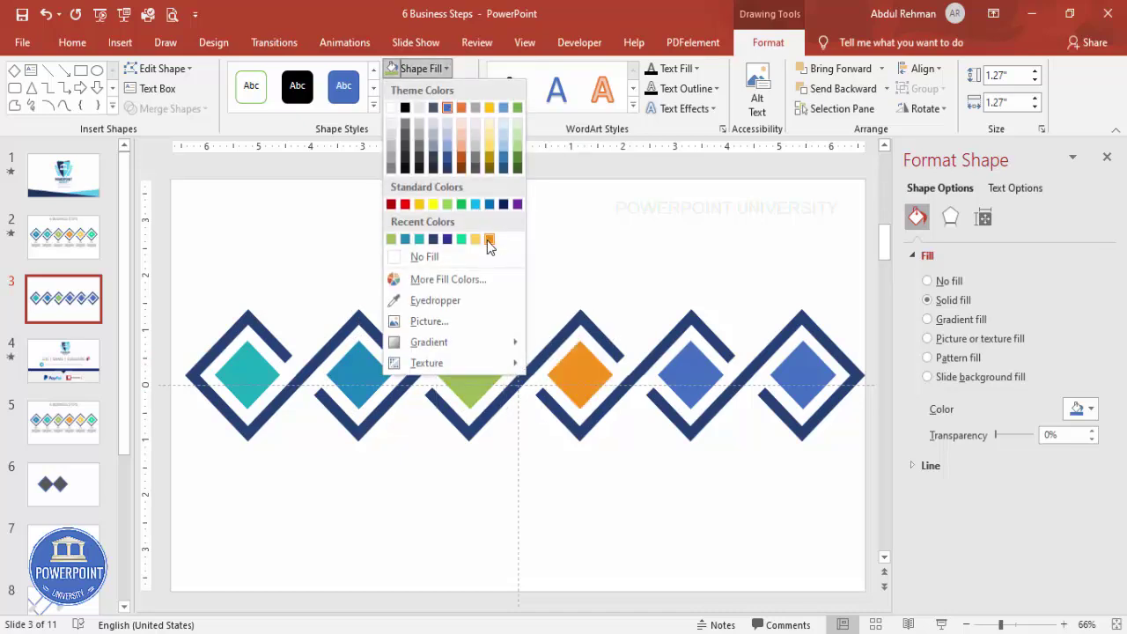
pyautogui.click(490, 239)
pyautogui.click(704, 384)
pyautogui.click(423, 69)
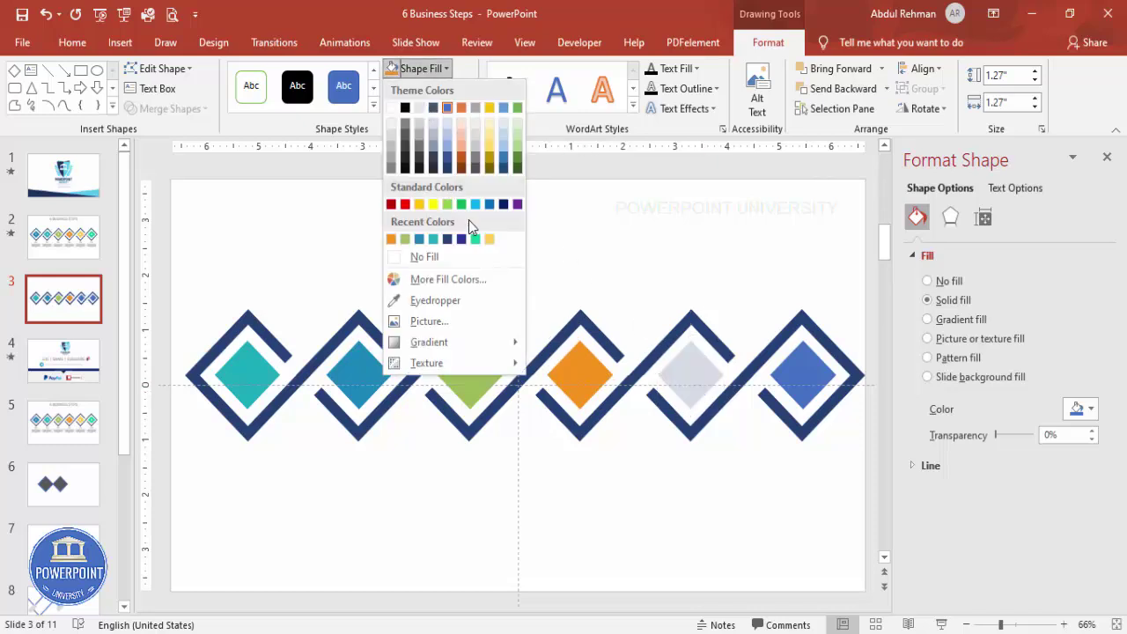
pyautogui.click(490, 240)
pyautogui.click(817, 396)
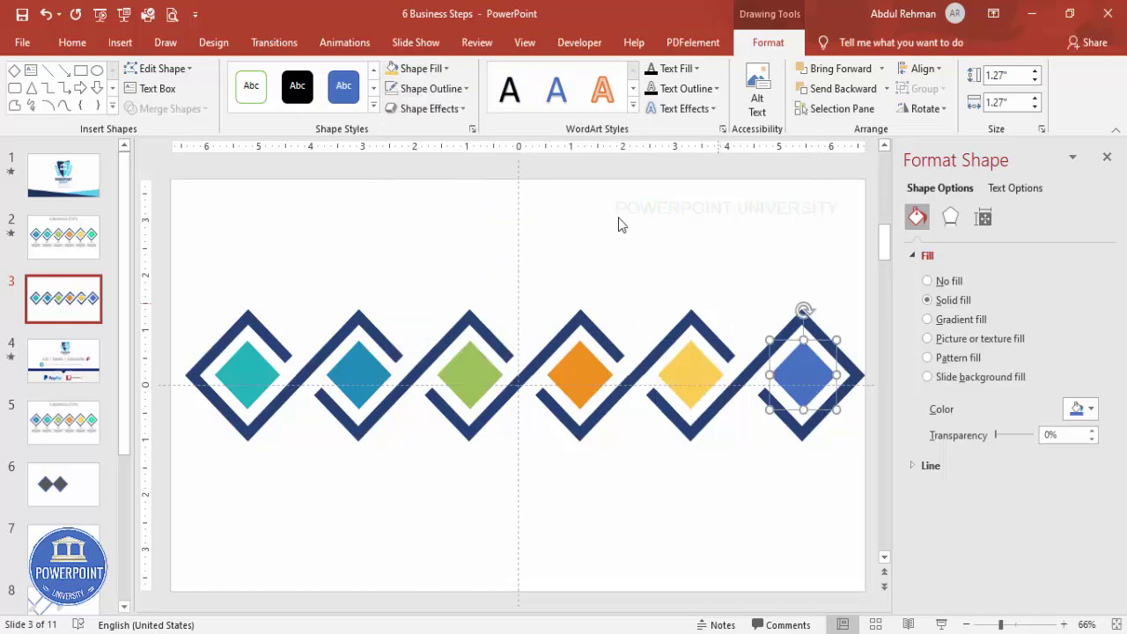
pyautogui.click(423, 68)
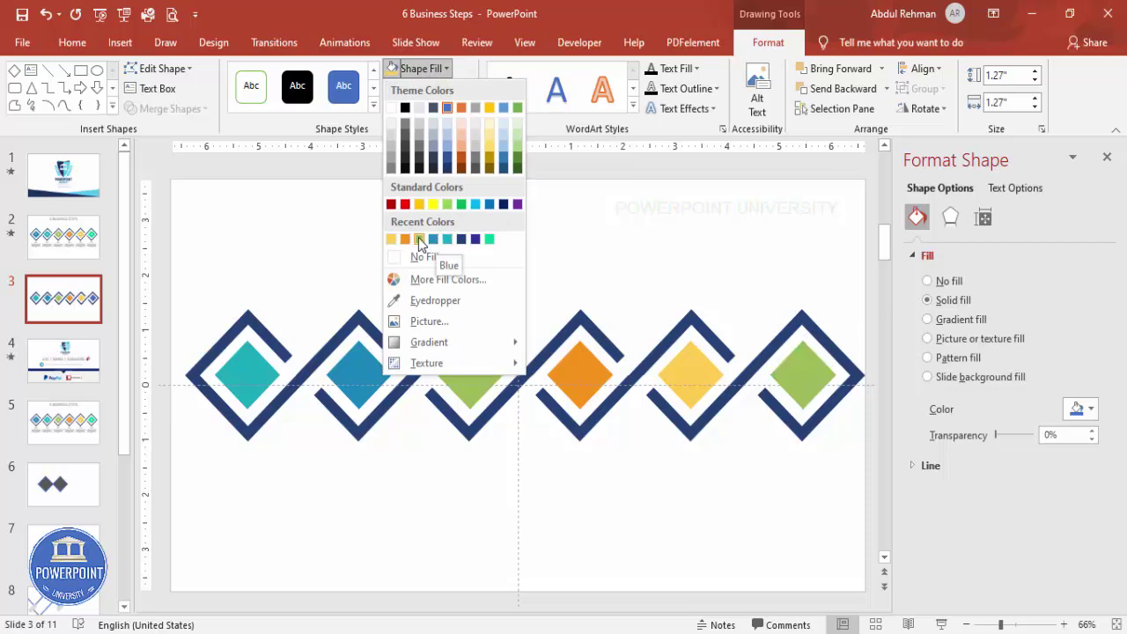
pyautogui.click(489, 240)
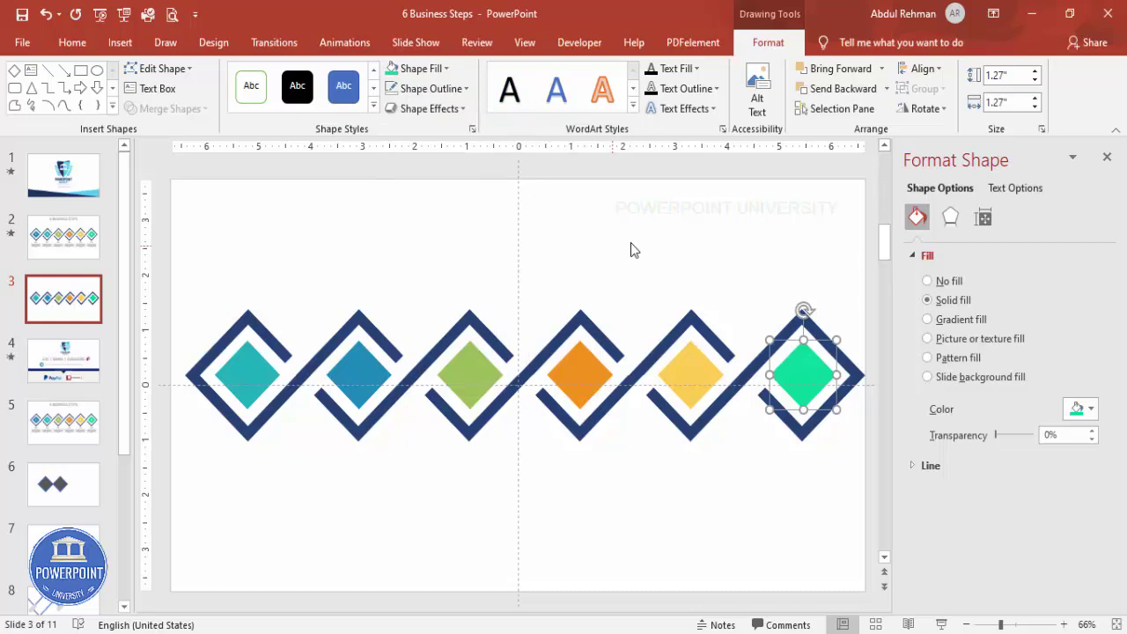
pyautogui.click(661, 247)
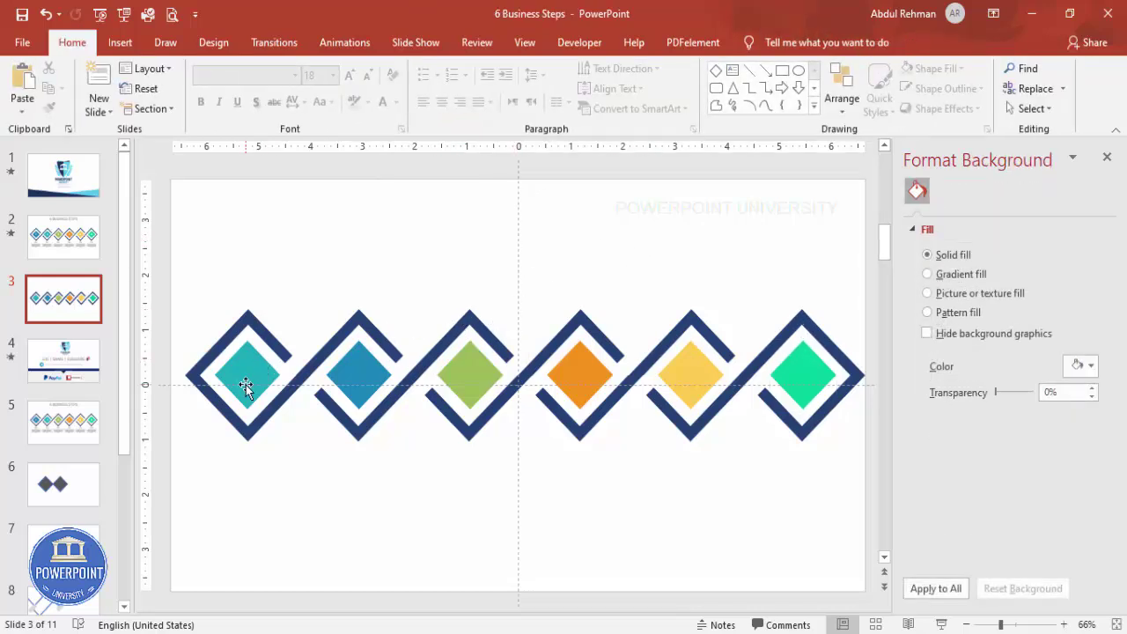
# Add a text box containing the number 1, centred and bold.
pyautogui.click(120, 44)
pyautogui.click(733, 95)
pyautogui.moveTo(343, 236); pyautogui.dragTo(382, 262)
pyautogui.write('1')
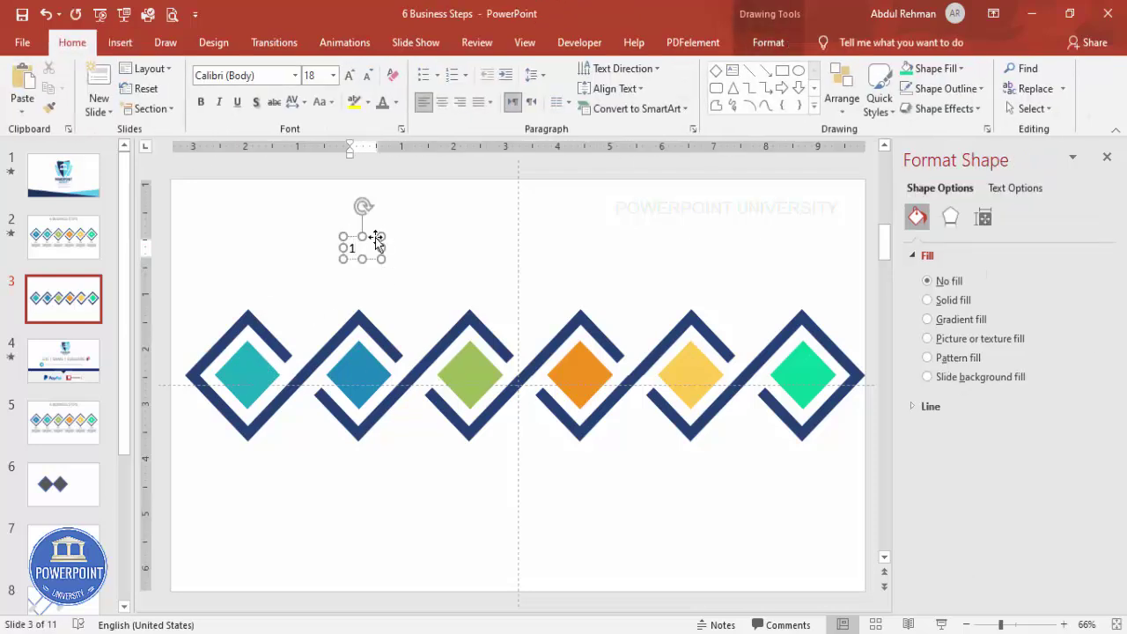
pyautogui.click(376, 240)
pyautogui.click(442, 102)
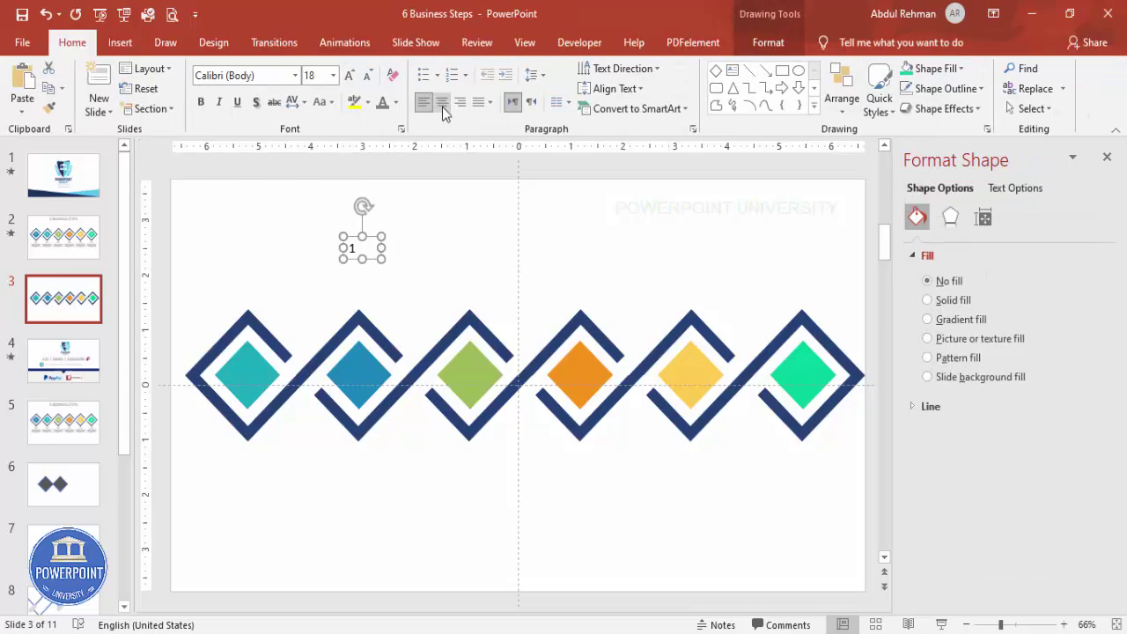
pyautogui.click(205, 102)
# Set the number to Open Sans 28 pt, place it on the first diamond, and copy it across.
pyautogui.click(267, 76)
pyautogui.write('Open Sans')
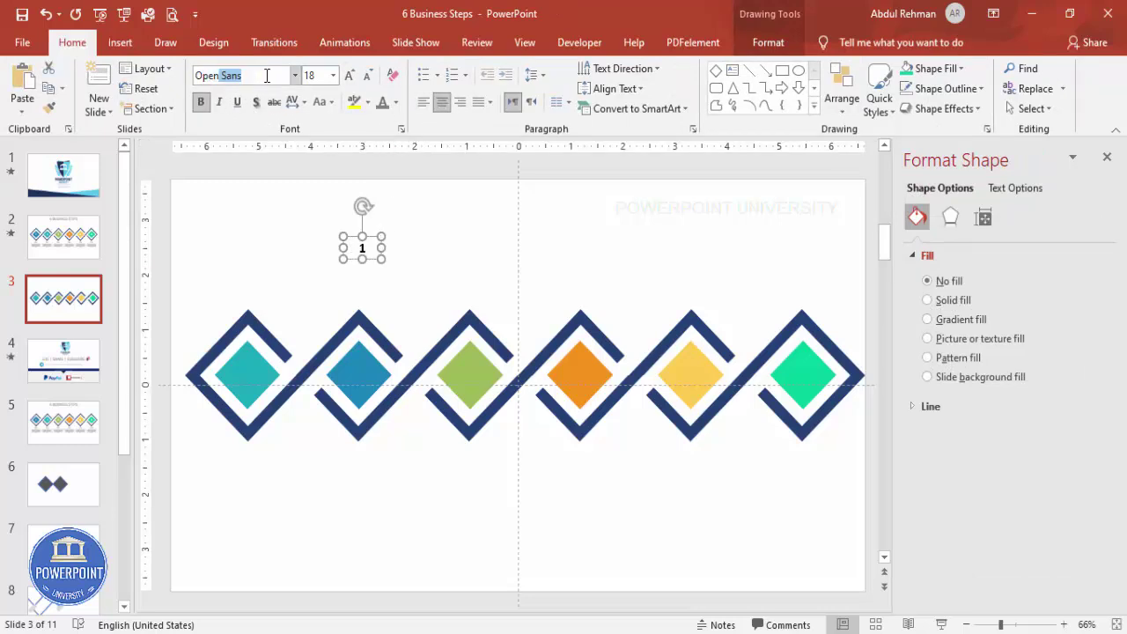
pyautogui.press('Return')
pyautogui.click(313, 76)
pyautogui.write('28')
pyautogui.press('Return')
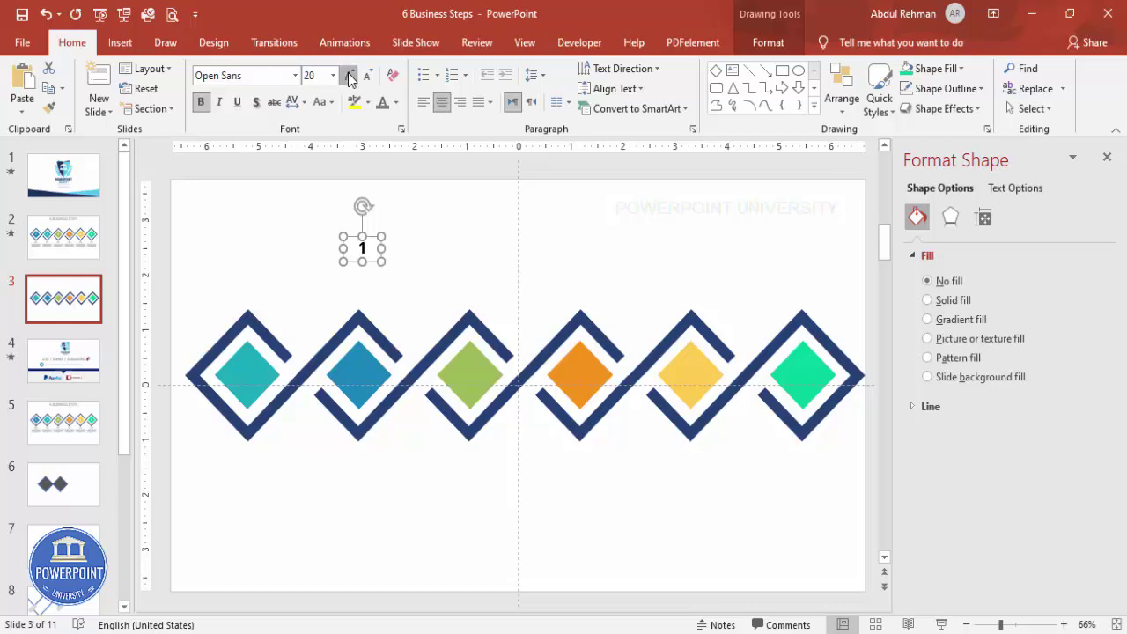
pyautogui.moveTo(368, 239); pyautogui.dragTo(252, 359)
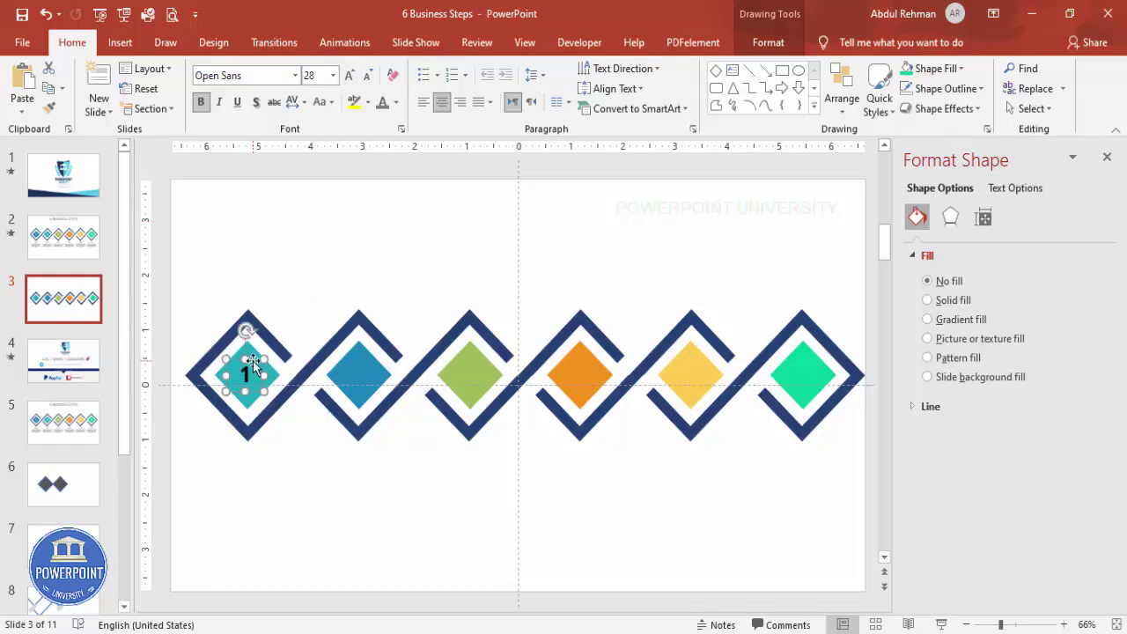
pyautogui.moveTo(253, 361); pyautogui.dragTo(803, 374)
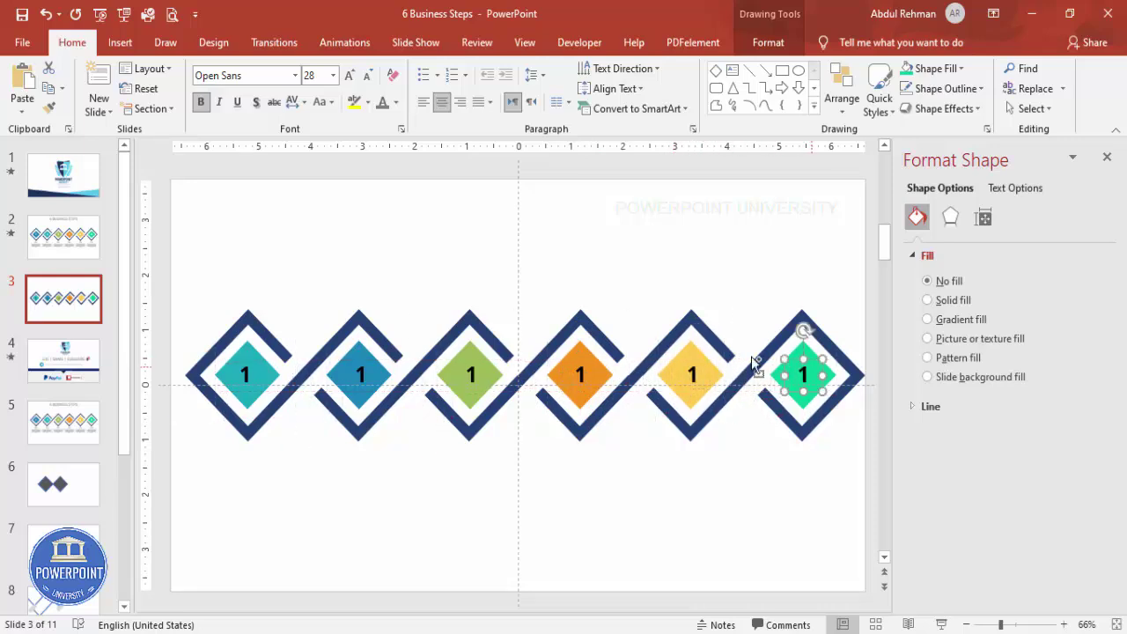
# Renumber the copied labels 2 through 6 from left to right.
pyautogui.click(359, 374)
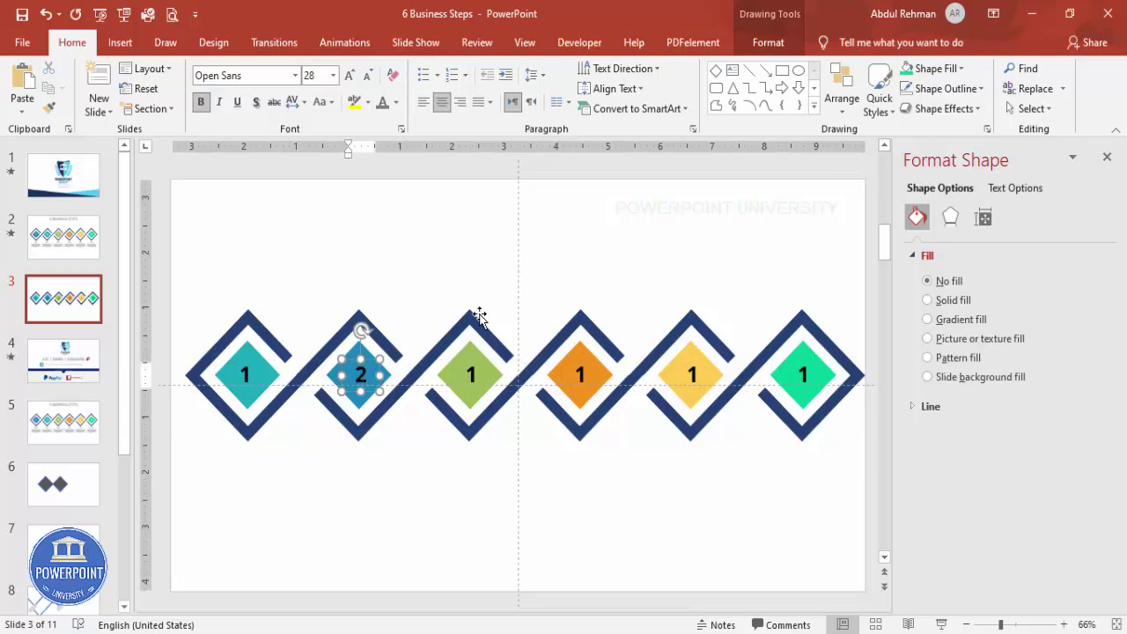
pyautogui.click(469, 370)
pyautogui.click(473, 377)
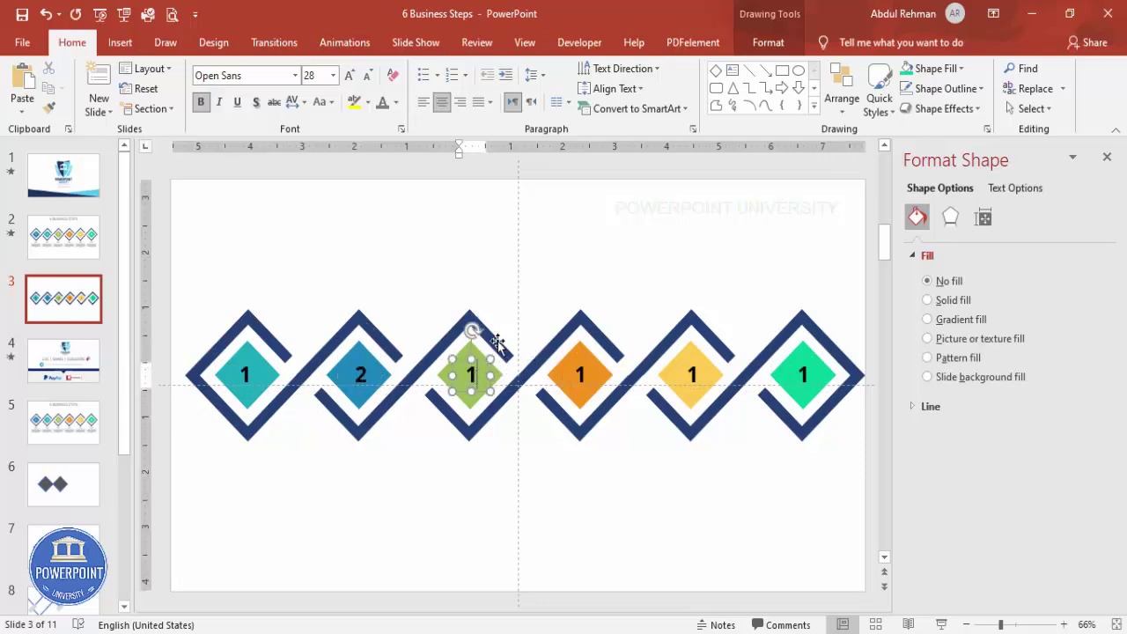
pyautogui.write('3')
pyautogui.click(578, 370)
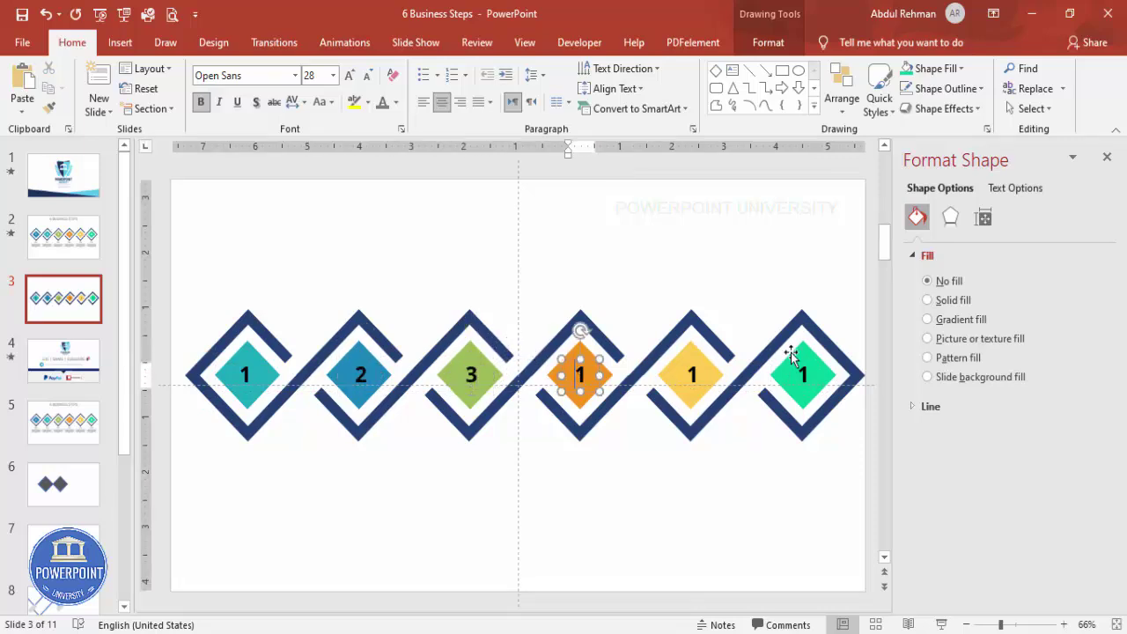
pyautogui.write('4')
pyautogui.click(691, 372)
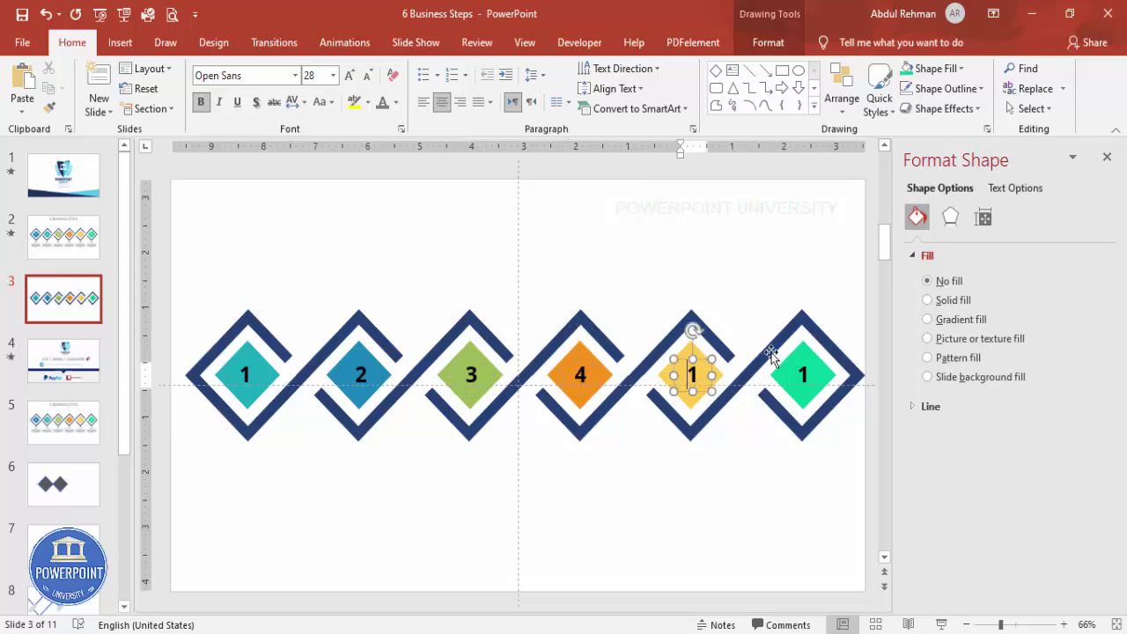
pyautogui.click(801, 374)
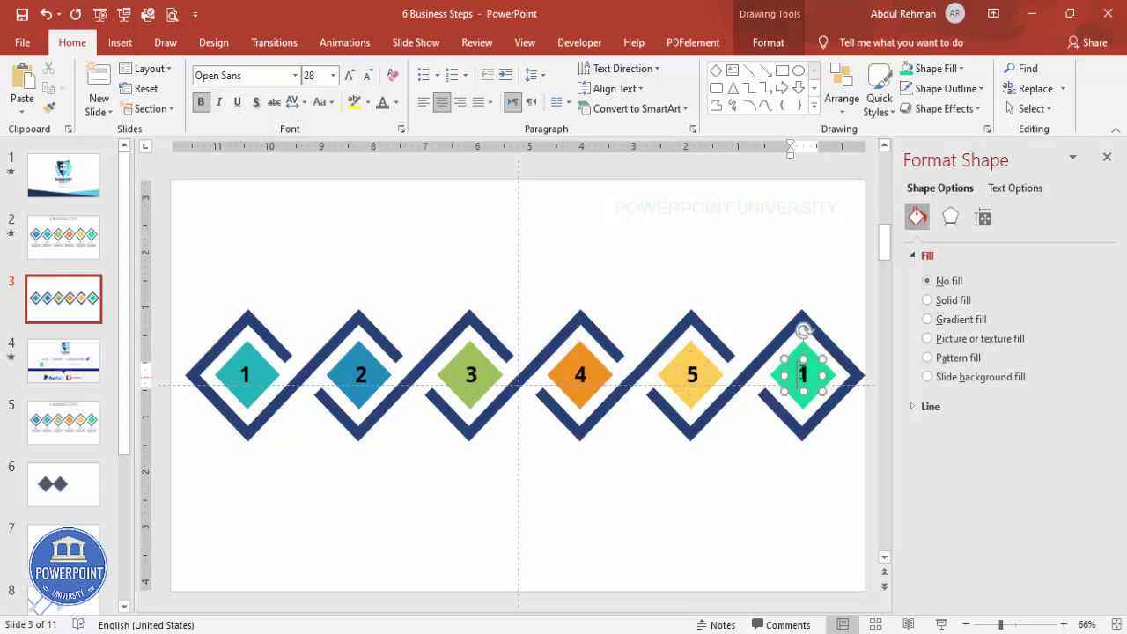
pyautogui.press('Delete')
pyautogui.write('6')
pyautogui.click(764, 452)
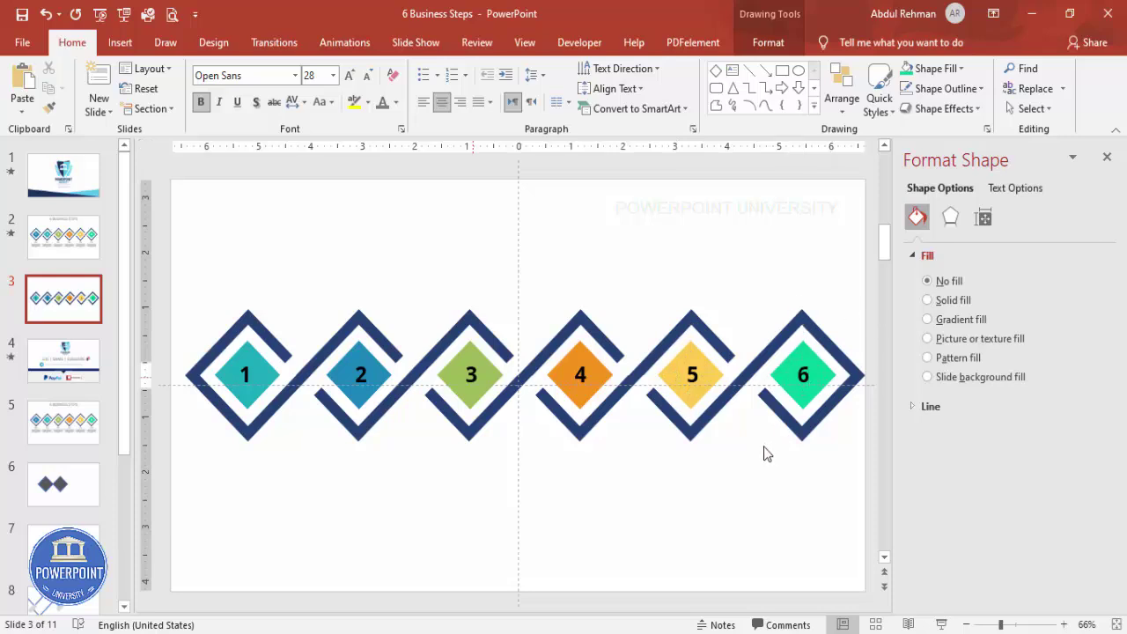
# Select all six number labels and set their font colour to white.
pyautogui.click(253, 379)
pyautogui.keyDown('shift'); pyautogui.click(401, 381); pyautogui.keyUp('shift')
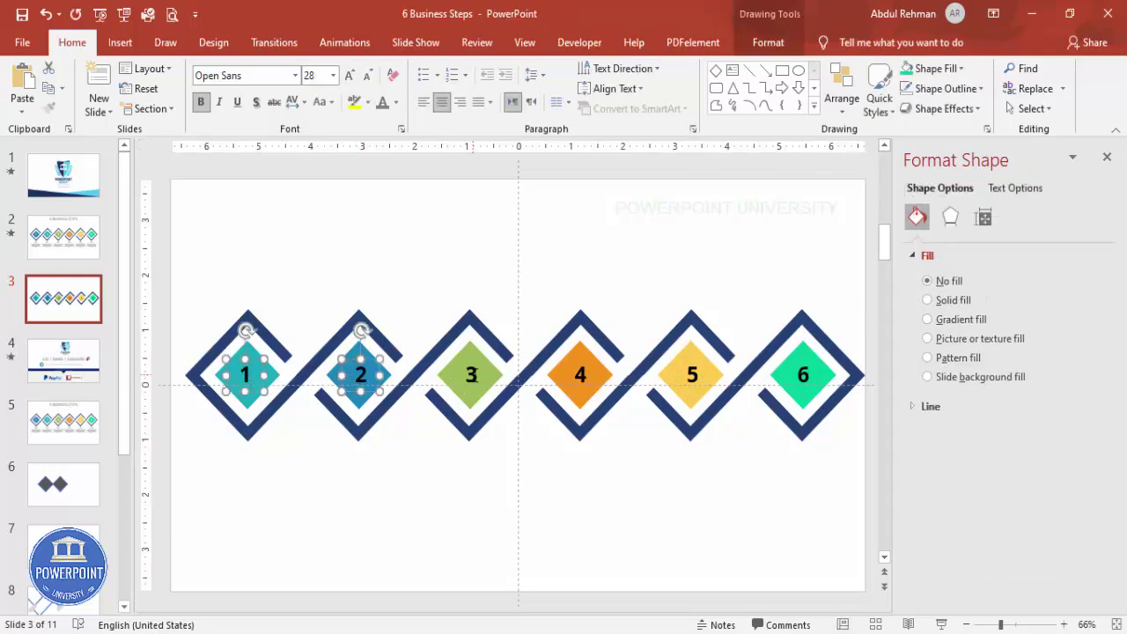
pyautogui.keyDown('shift'); pyautogui.click(471, 374); pyautogui.keyUp('shift')
pyautogui.keyDown('shift'); pyautogui.click(581, 376); pyautogui.keyUp('shift')
pyautogui.keyDown('shift'); pyautogui.click(696, 370); pyautogui.keyUp('shift')
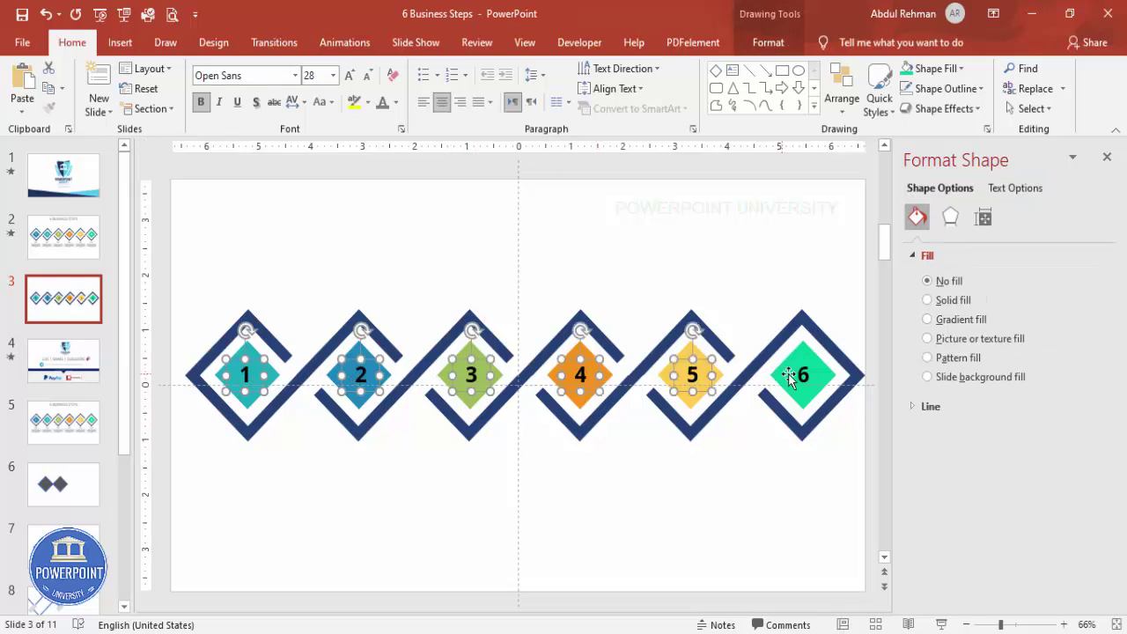
pyautogui.keyDown('shift'); pyautogui.click(791, 379); pyautogui.keyUp('shift')
pyautogui.click(395, 103)
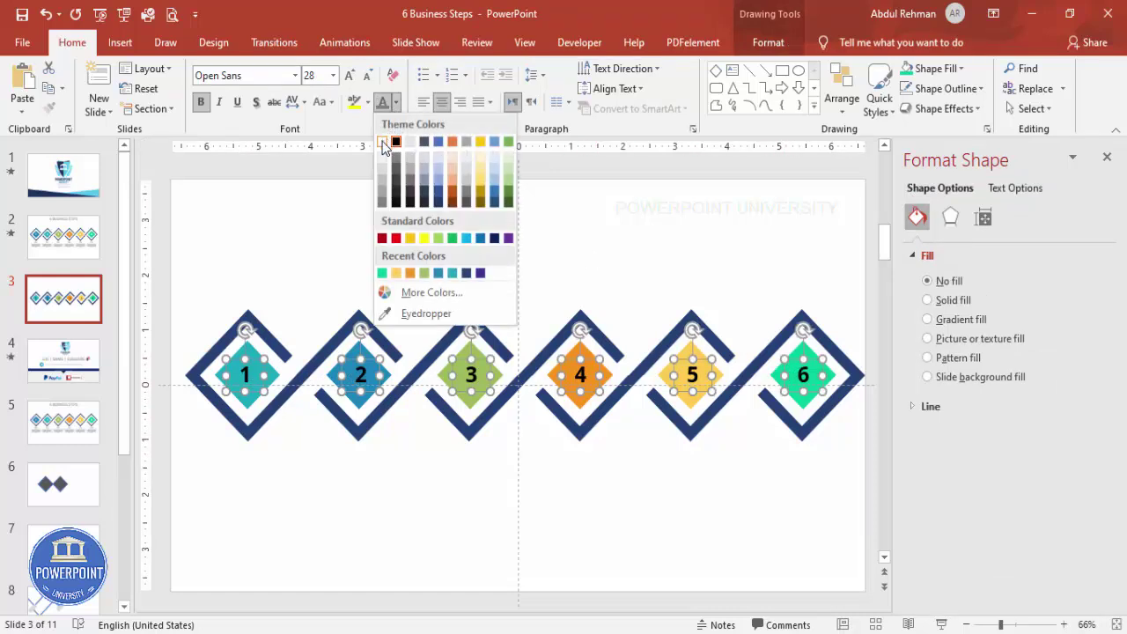
pyautogui.click(388, 150)
pyautogui.click(668, 261)
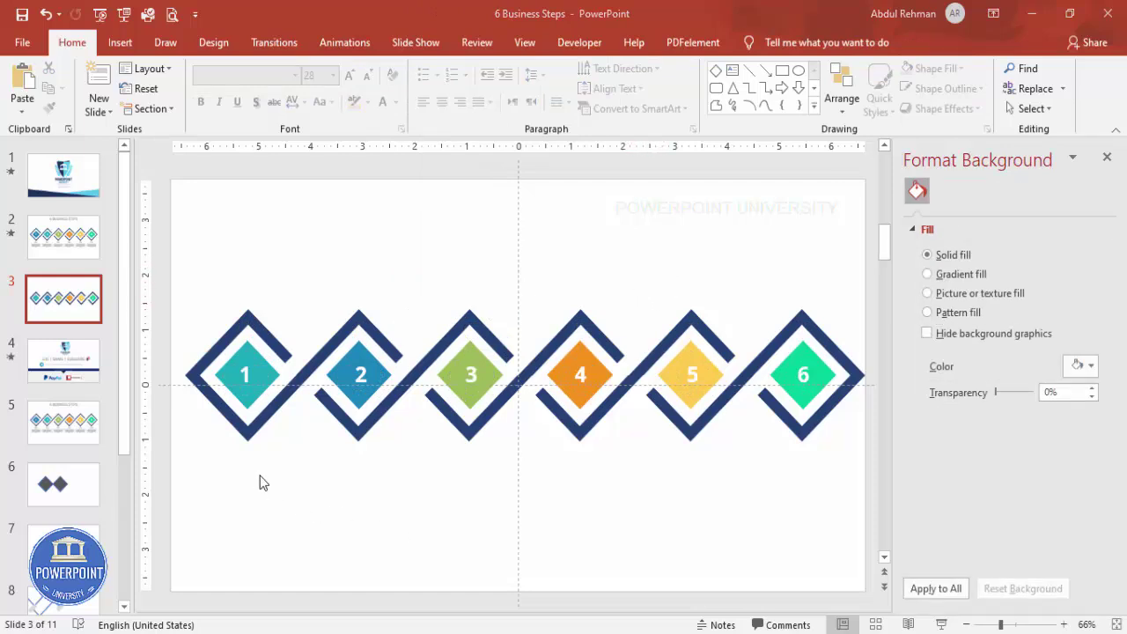
# Add a centred text box reading TITLE below diamond 1.
pyautogui.click(119, 42)
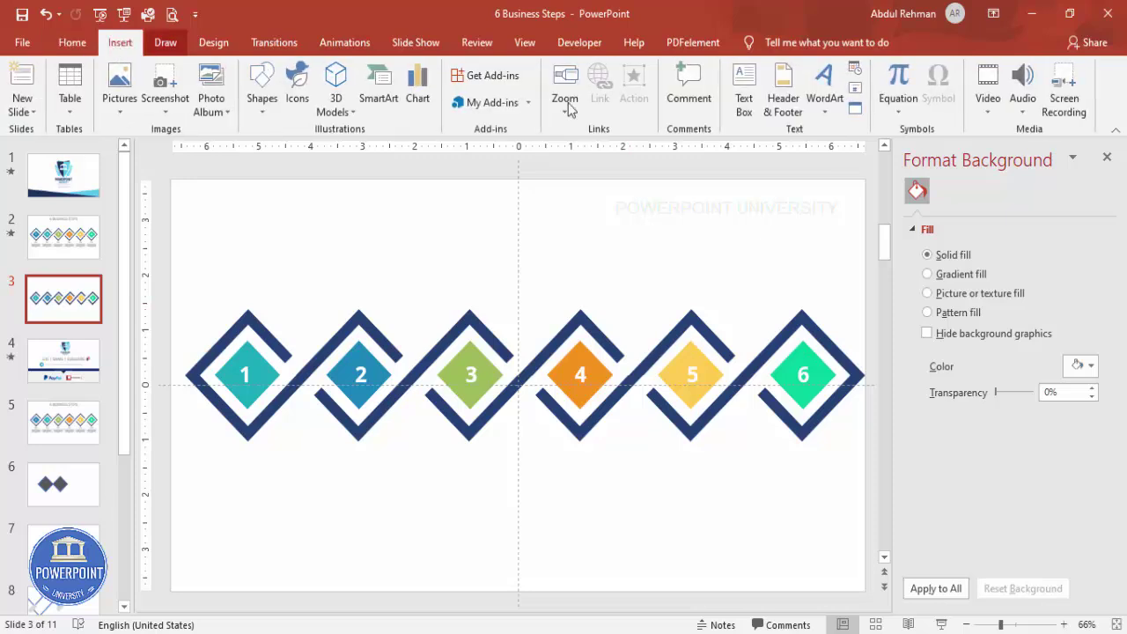
pyautogui.click(744, 91)
pyautogui.moveTo(226, 453); pyautogui.dragTo(282, 476)
pyautogui.write('TITLE')
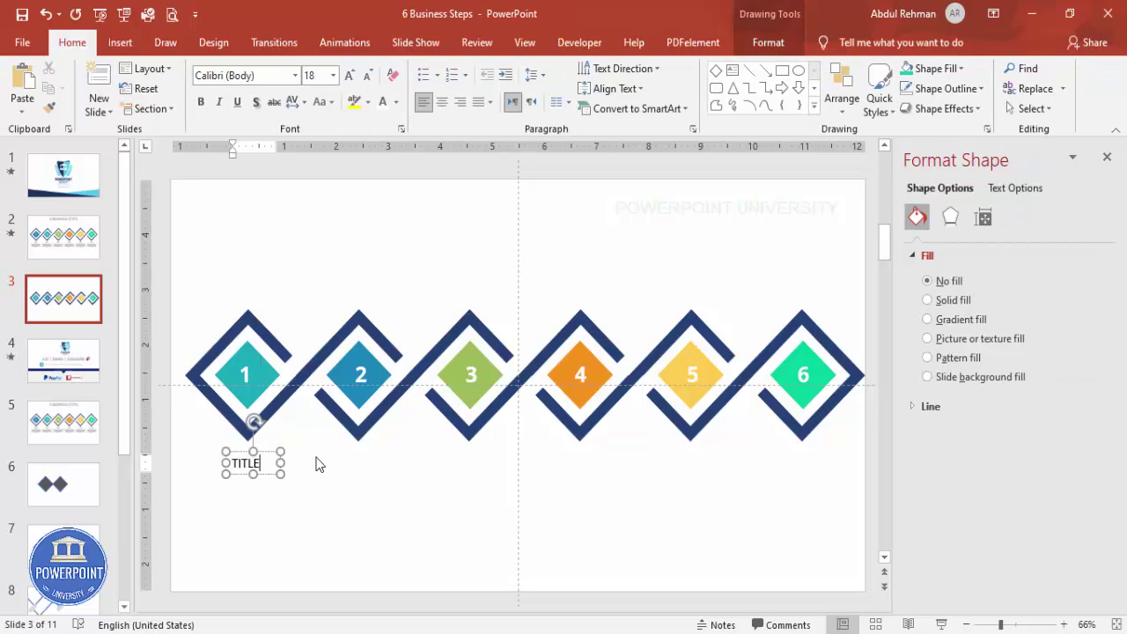
pyautogui.press('Escape')
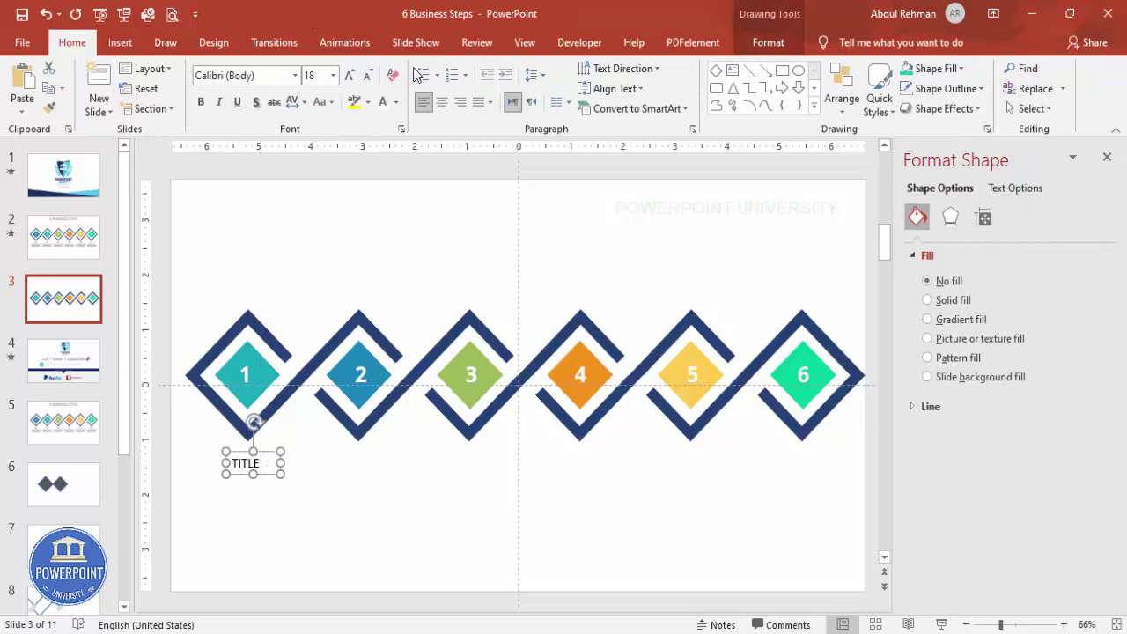
pyautogui.click(442, 102)
# Format TITLE as bold Open Sans 14 pt and centre it under the first diamond.
pyautogui.click(233, 75)
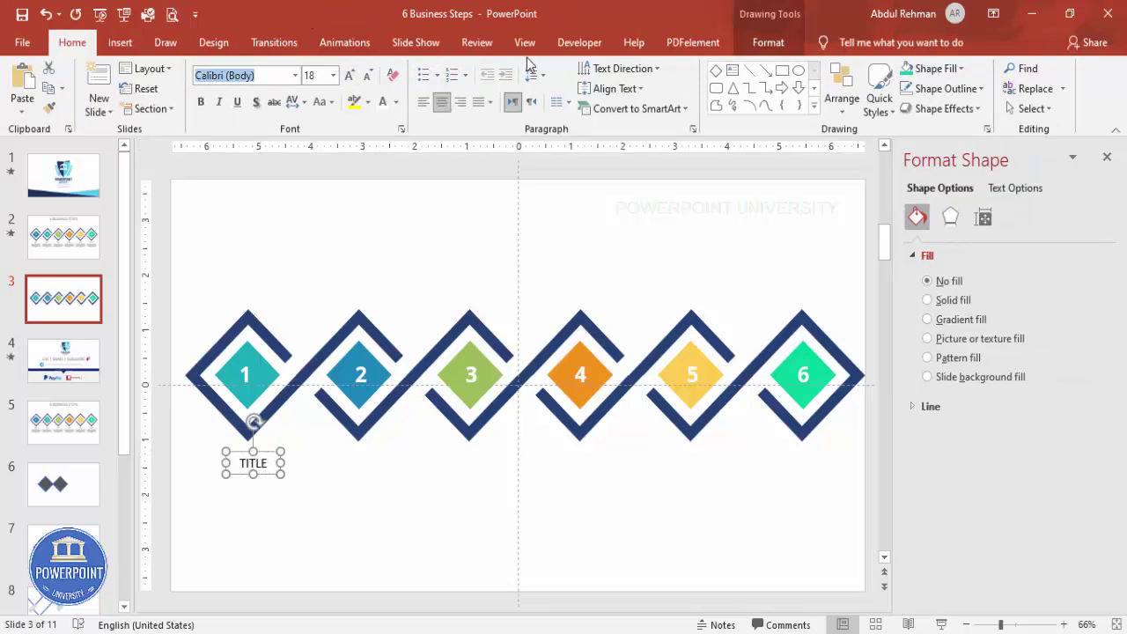
pyautogui.write('Open Sans')
pyautogui.press('Return')
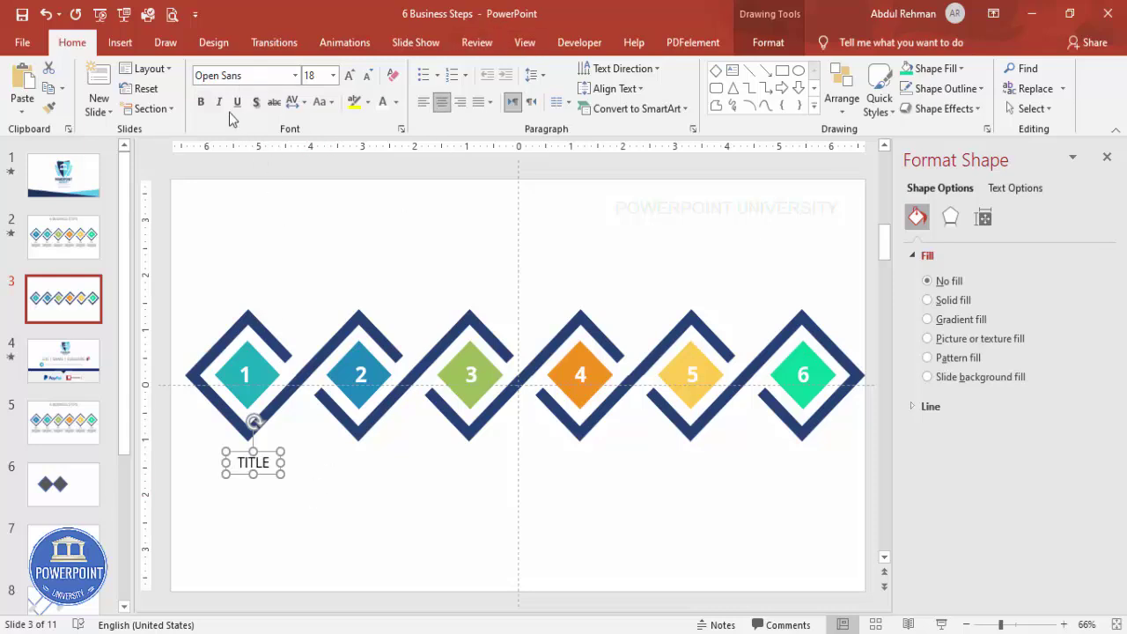
pyautogui.click(201, 102)
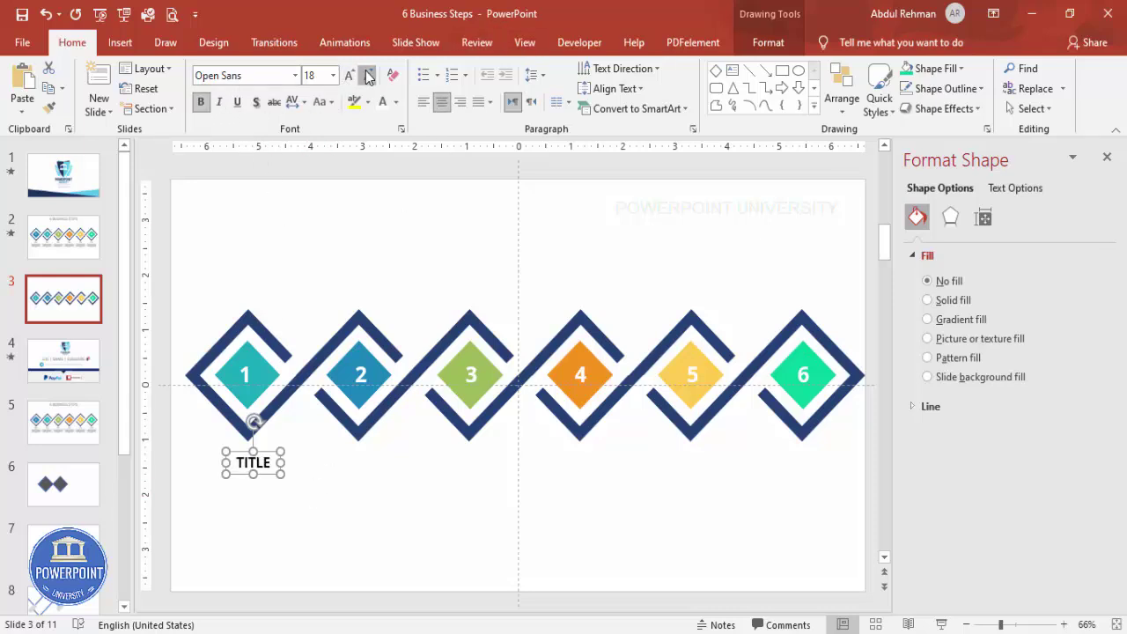
pyautogui.click(368, 77)
pyautogui.click(368, 77)
pyautogui.moveTo(262, 450); pyautogui.dragTo(254, 443)
pyautogui.click(234, 487)
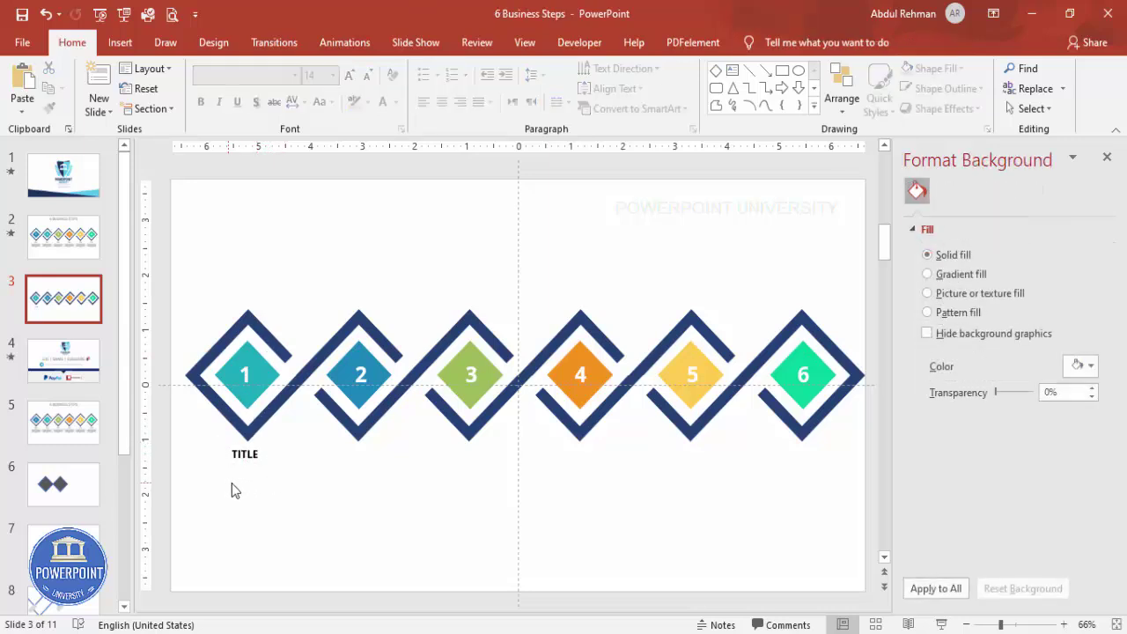
pyautogui.click(120, 42)
# Add an 'Add detail text here' text box at the upper right and centre its text.
pyautogui.click(743, 84)
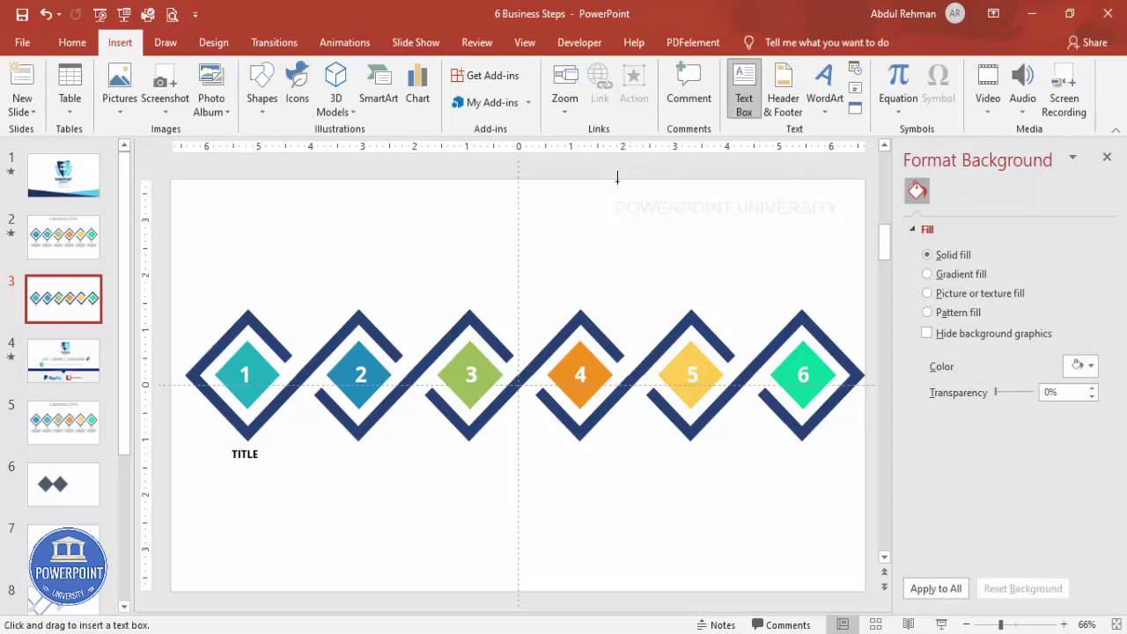
pyautogui.moveTo(572, 203); pyautogui.dragTo(736, 274)
pyautogui.write('Add detail text here')
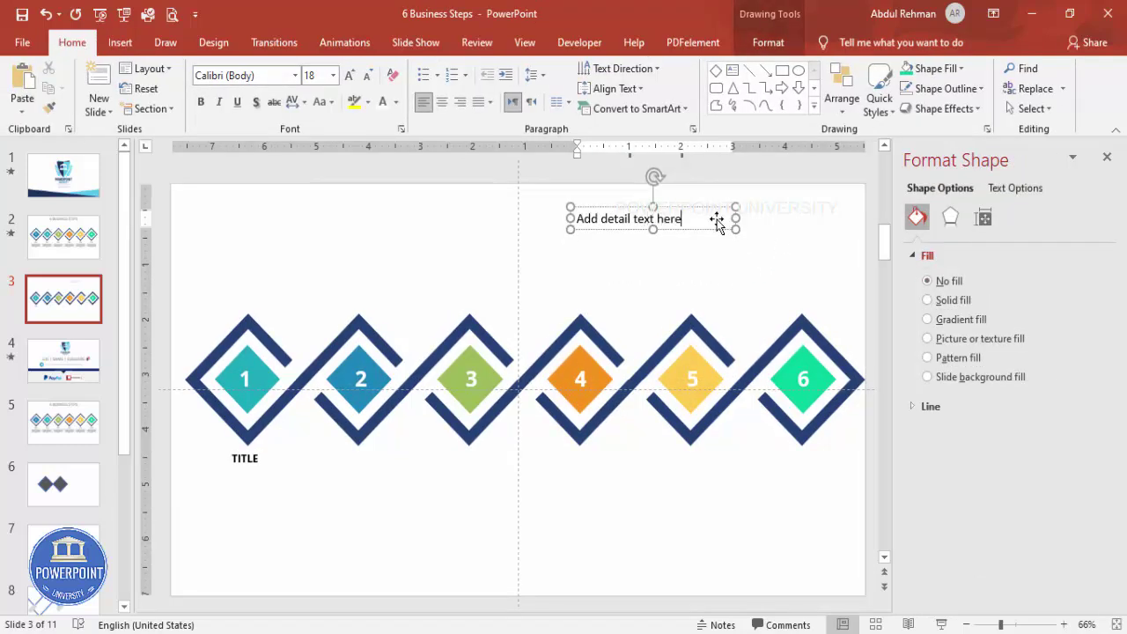
pyautogui.click(716, 220)
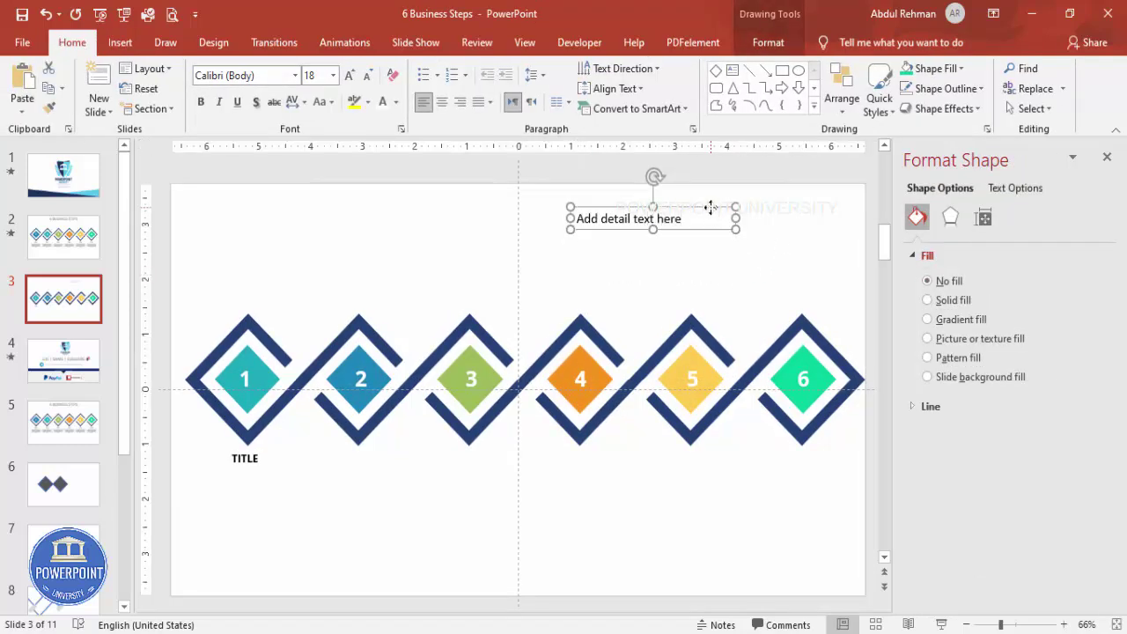
pyautogui.click(442, 102)
# Set the detail text to Open Sans at 11 pt.
pyautogui.click(270, 80)
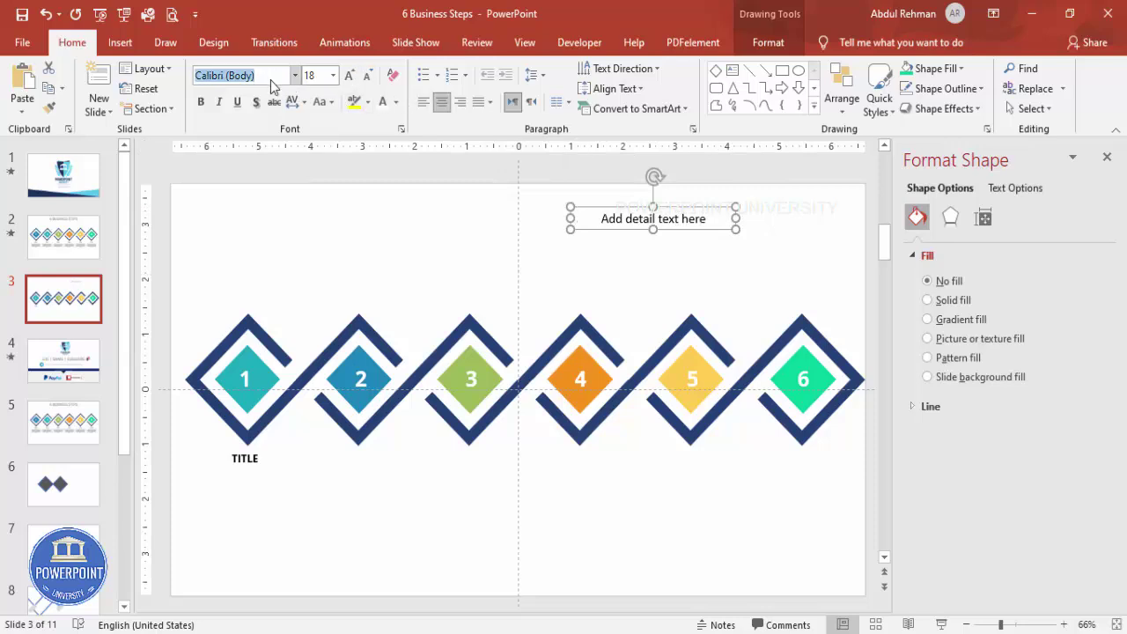
pyautogui.write('Open Sans')
pyautogui.press('Return')
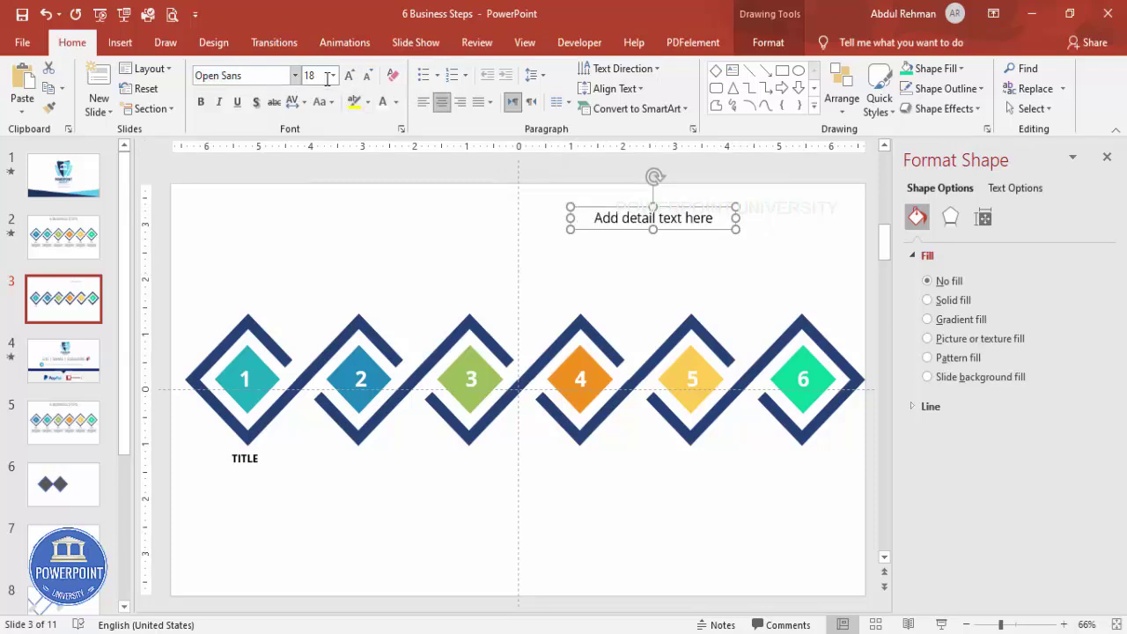
pyautogui.click(368, 75)
pyautogui.click(368, 75)
pyautogui.click(369, 75)
pyautogui.click(370, 75)
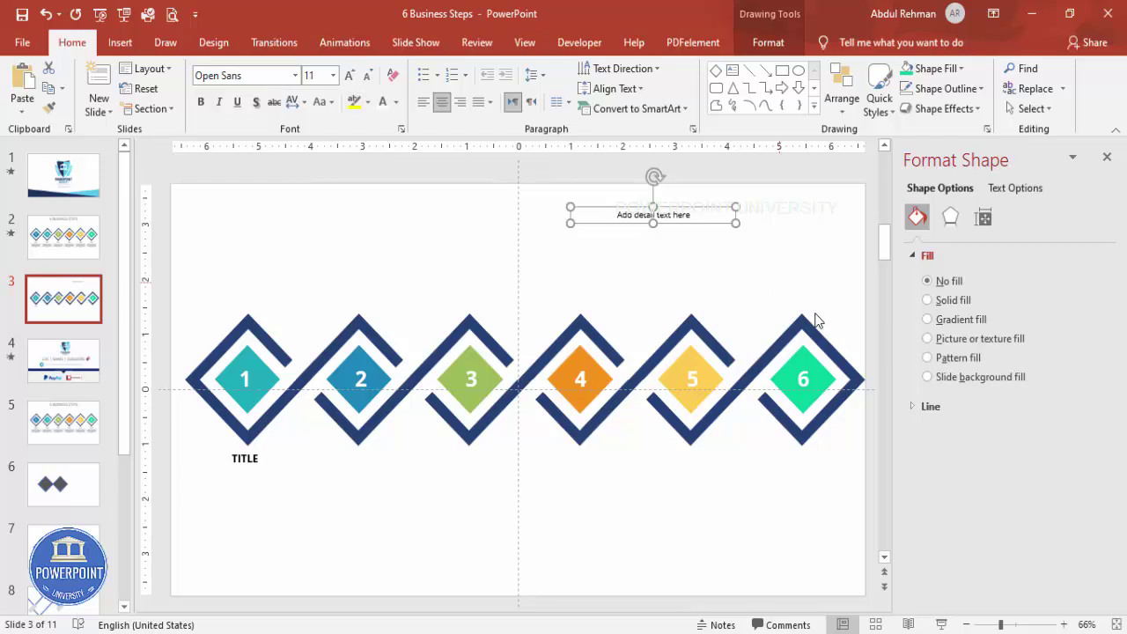
# Narrow the detail box so it wraps, place it under TITLE below diamond 1, and make it grey.
pyautogui.moveTo(737, 223); pyautogui.dragTo(625, 215)
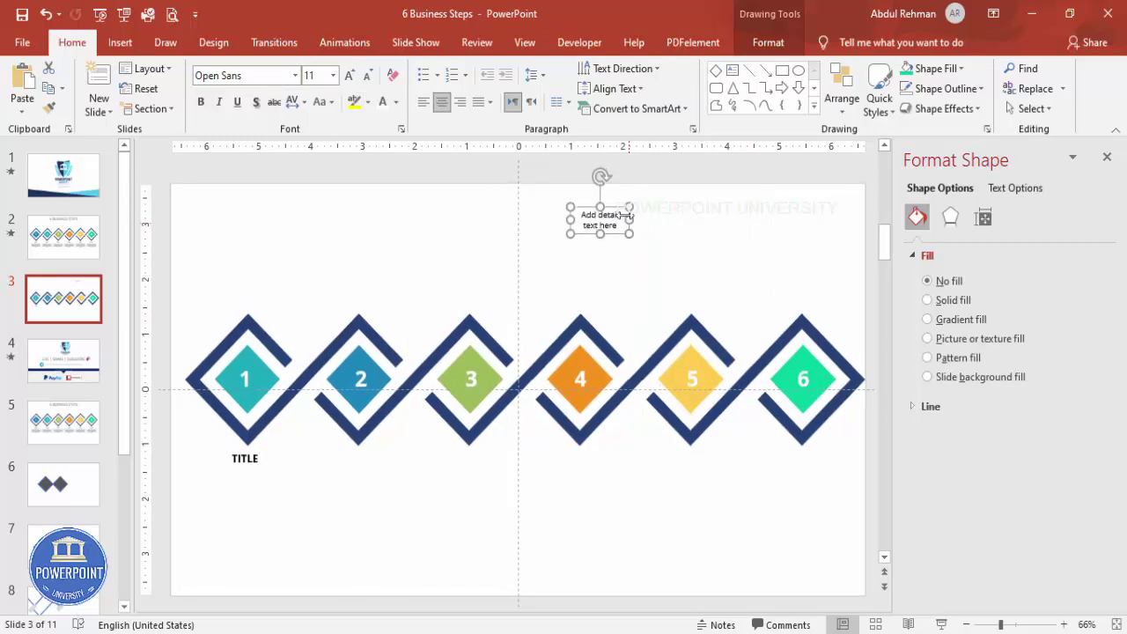
pyautogui.moveTo(503, 272); pyautogui.dragTo(261, 467)
pyautogui.click(395, 102)
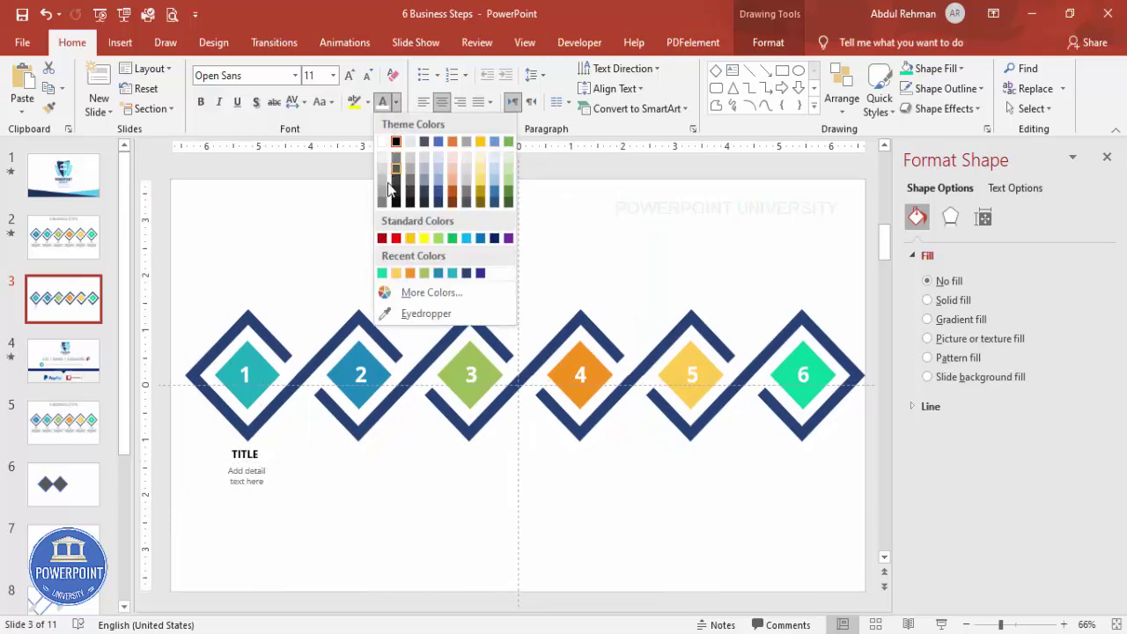
pyautogui.click(383, 204)
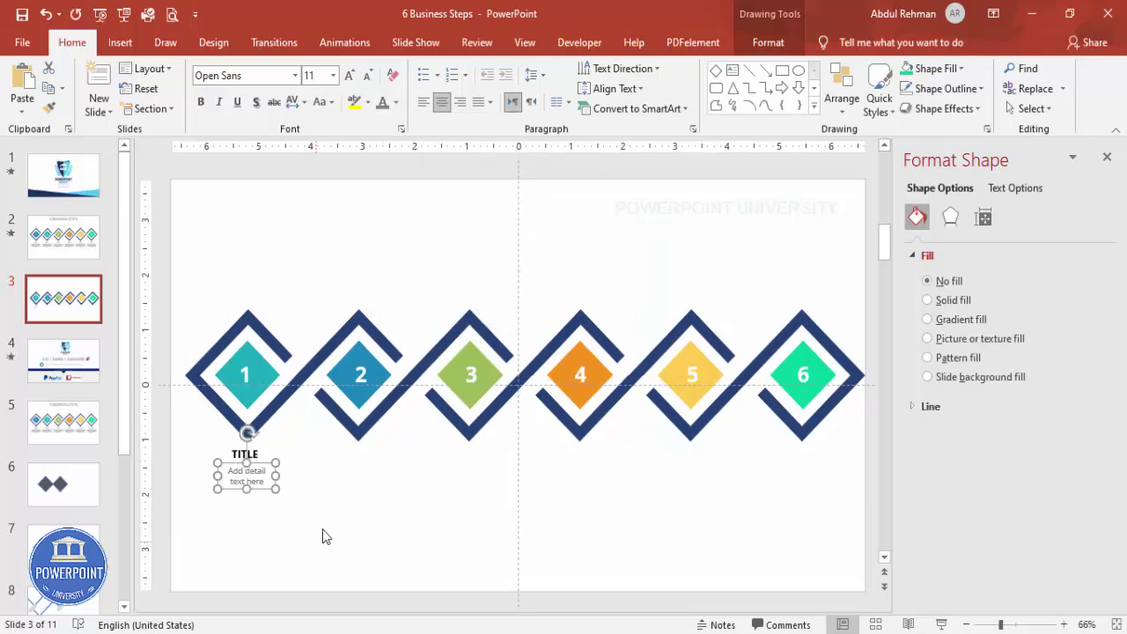
# Align the TITLE and detail text boxes centred on each other.
pyautogui.moveTo(322, 536); pyautogui.dragTo(182, 431)
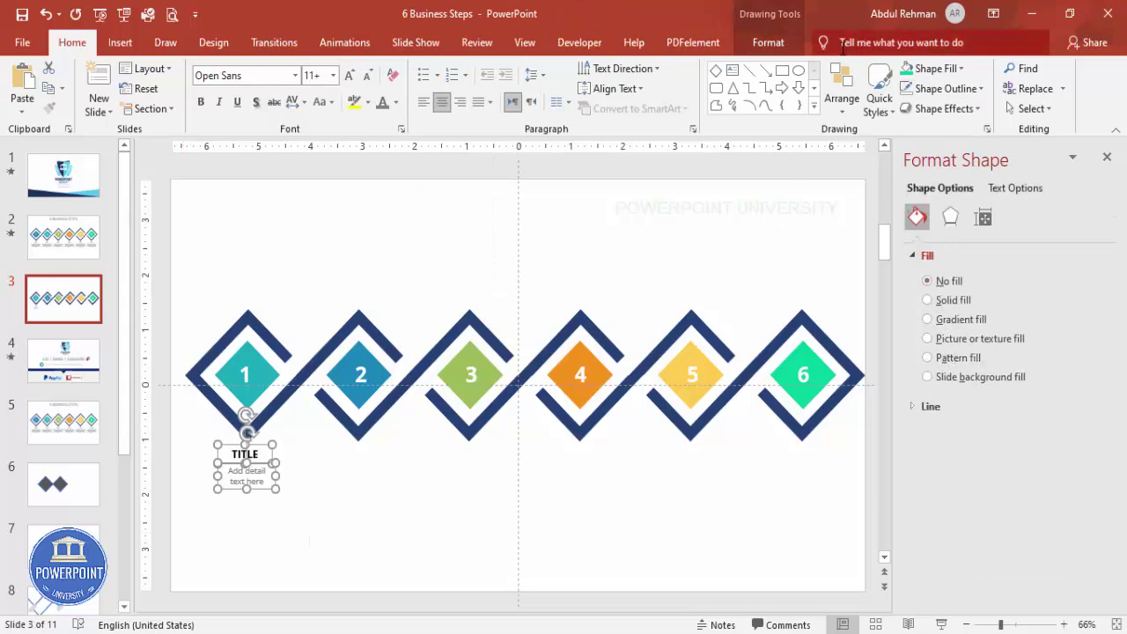
pyautogui.click(773, 44)
pyautogui.click(921, 67)
pyautogui.click(925, 111)
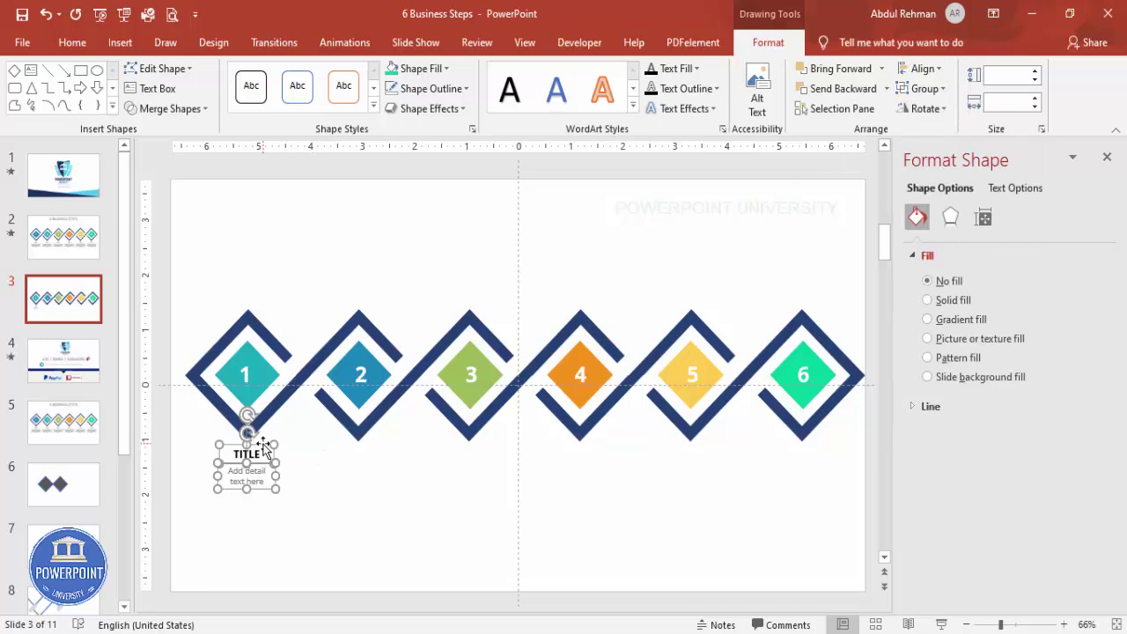
# Group the TITLE and detail captions and copy the group beneath diamonds 2 through 6.
pyautogui.hotkey('ctrl', 'g')
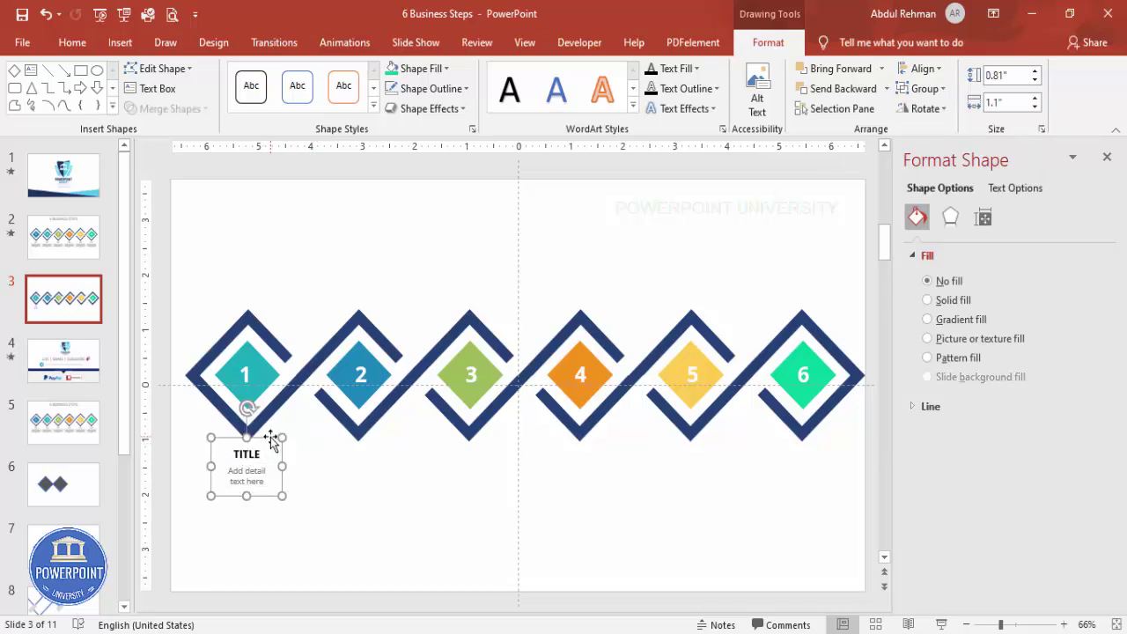
pyautogui.moveTo(270, 437); pyautogui.dragTo(381, 458)
pyautogui.hotkey('ctrl', 'Left')
pyautogui.hotkey('ctrl', 'Left')
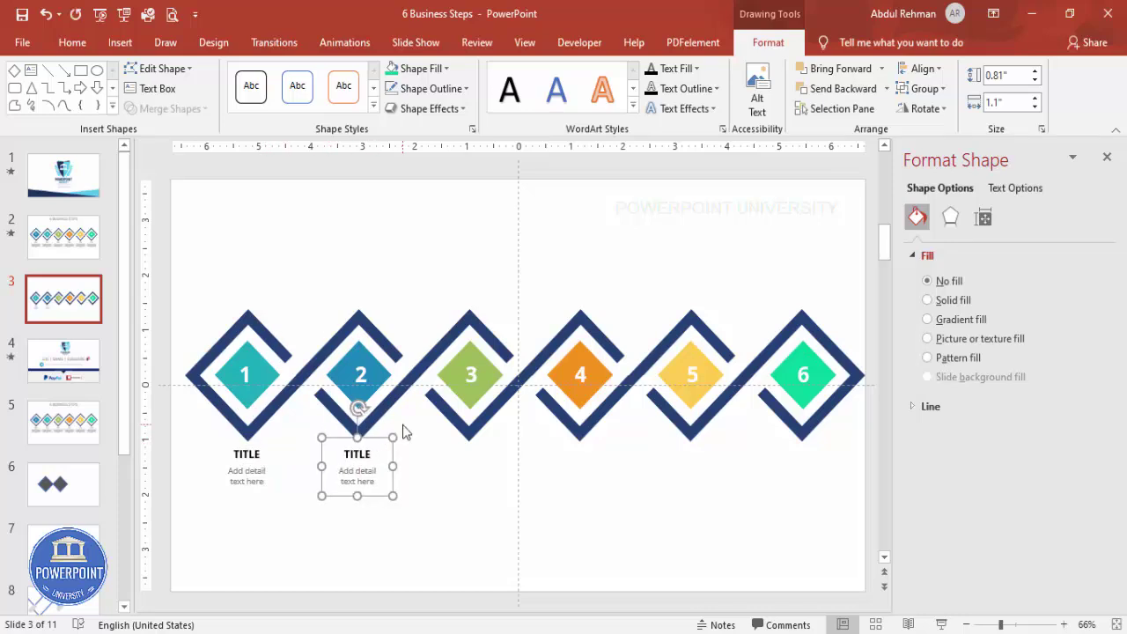
pyautogui.moveTo(380, 441); pyautogui.dragTo(825, 451)
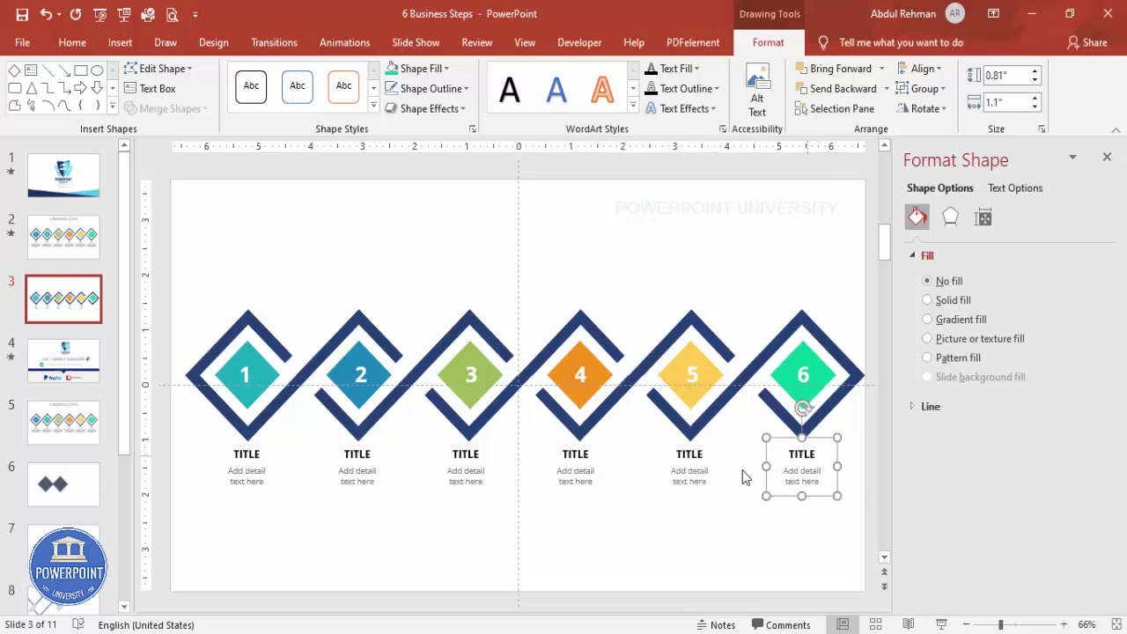
pyautogui.click(685, 522)
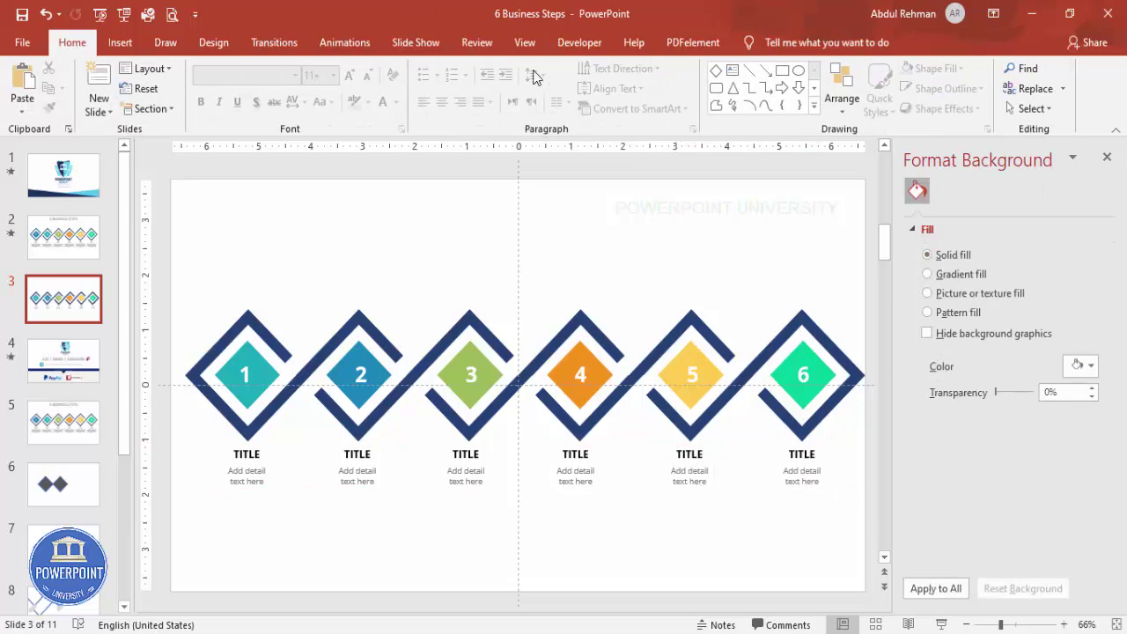
pyautogui.click(525, 42)
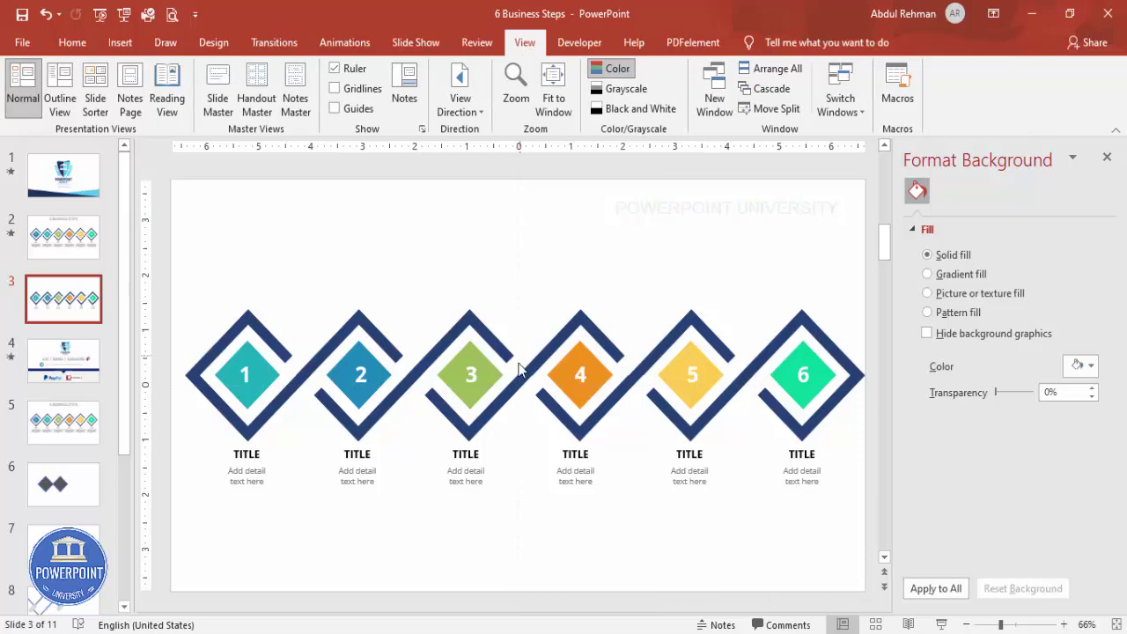
# Close the Format Background pane and open the Animation Pane.
pyautogui.click(1106, 157)
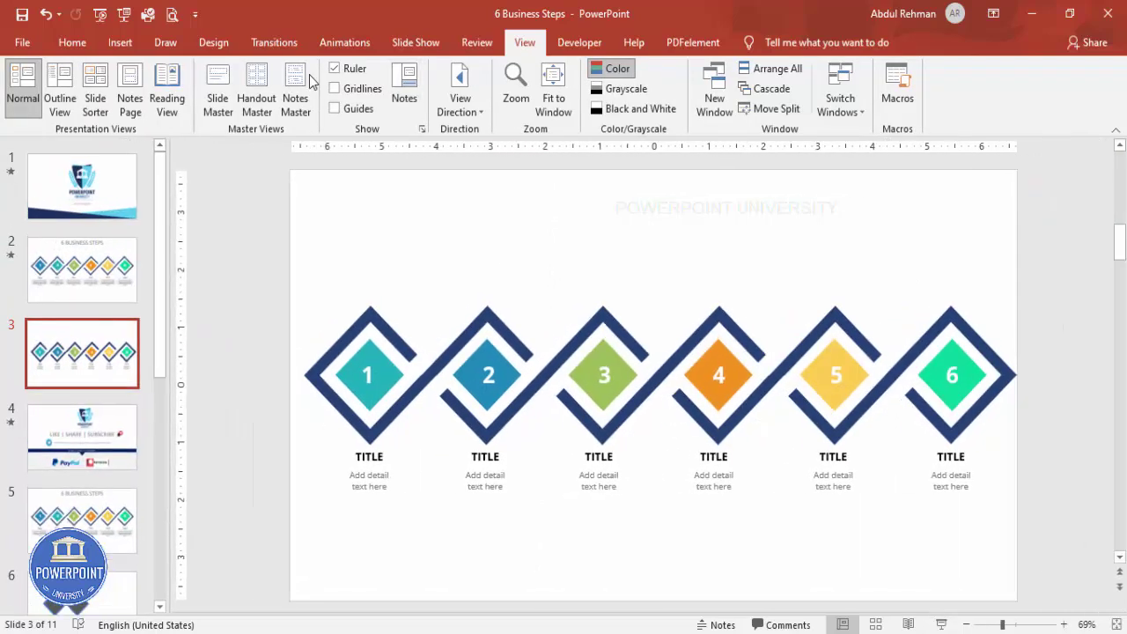
pyautogui.click(345, 42)
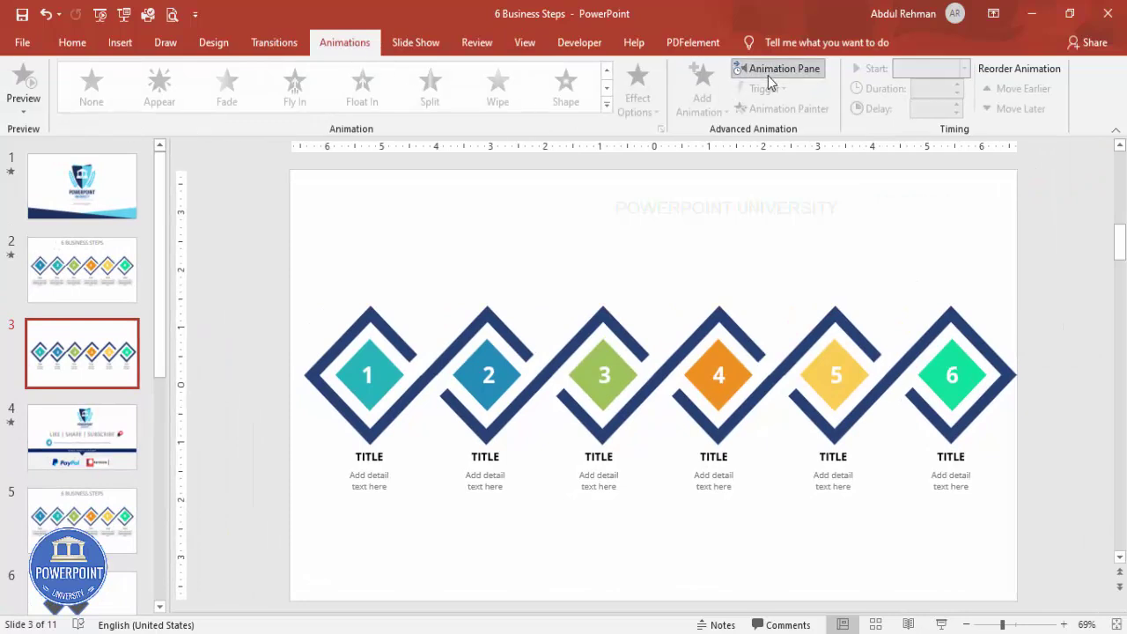
pyautogui.click(771, 71)
# Select all six diamond frame groups together.
pyautogui.click(225, 322)
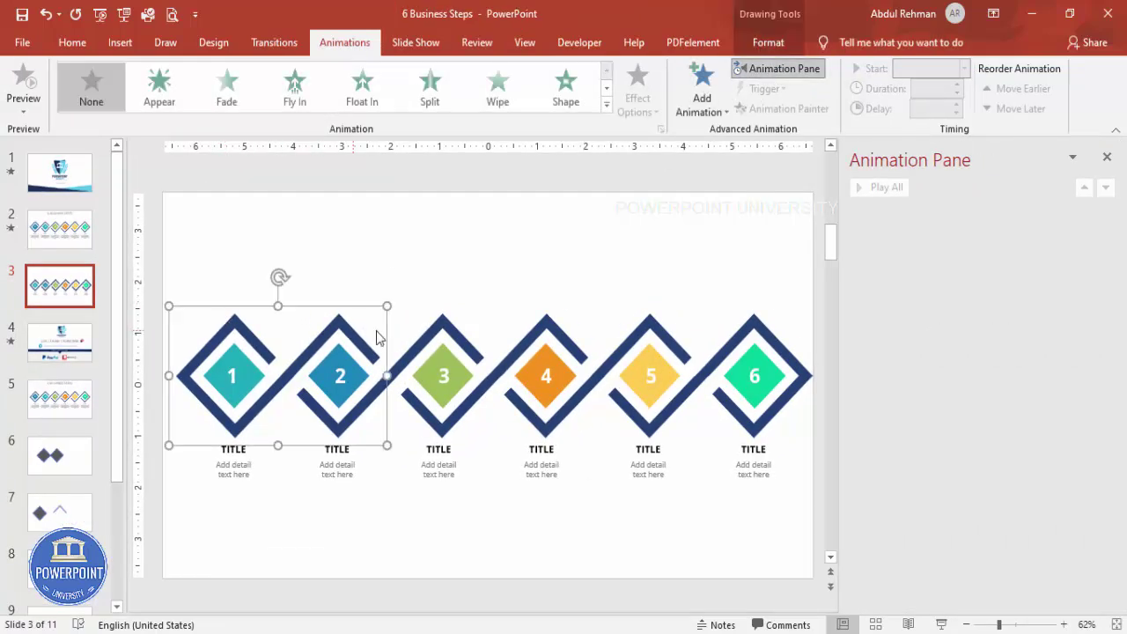
pyautogui.keyDown('shift'); pyautogui.click(443, 328); pyautogui.keyUp('shift')
pyautogui.keyDown('shift'); pyautogui.click(547, 320); pyautogui.keyUp('shift')
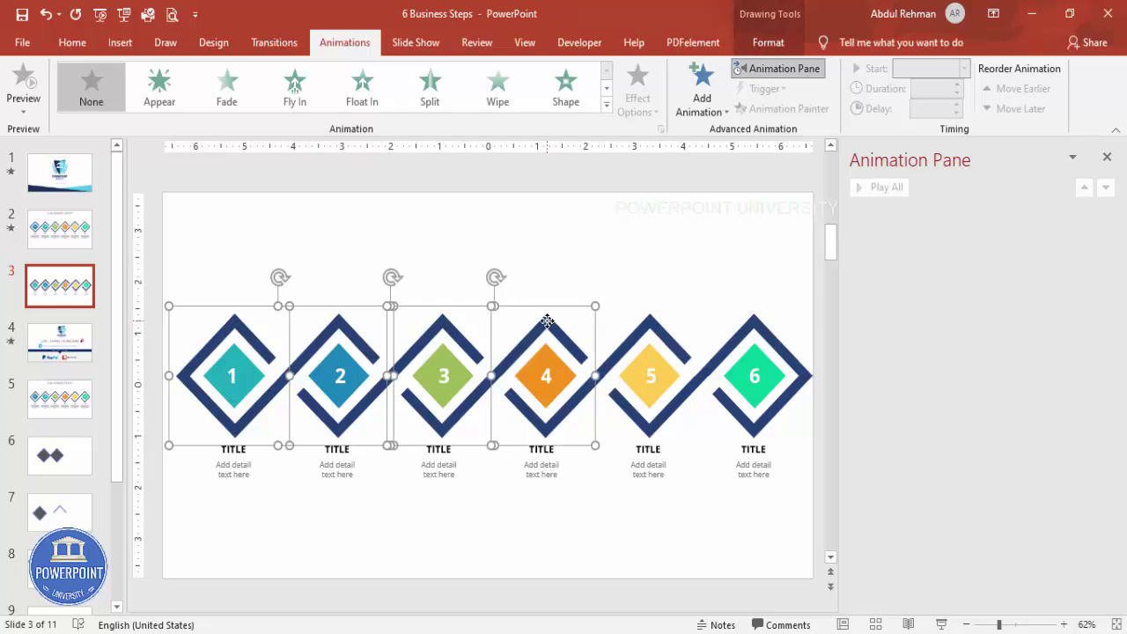
pyautogui.keyDown('shift'); pyautogui.click(656, 324); pyautogui.keyUp('shift')
pyautogui.keyDown('shift'); pyautogui.click(745, 328); pyautogui.keyUp('shift')
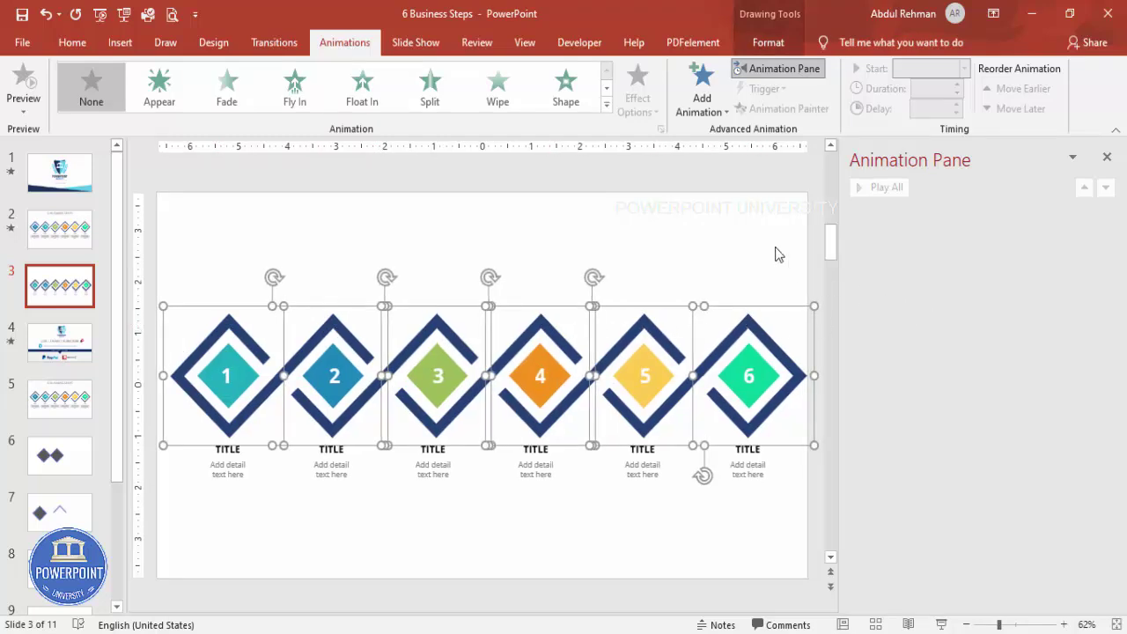
pyautogui.click(698, 96)
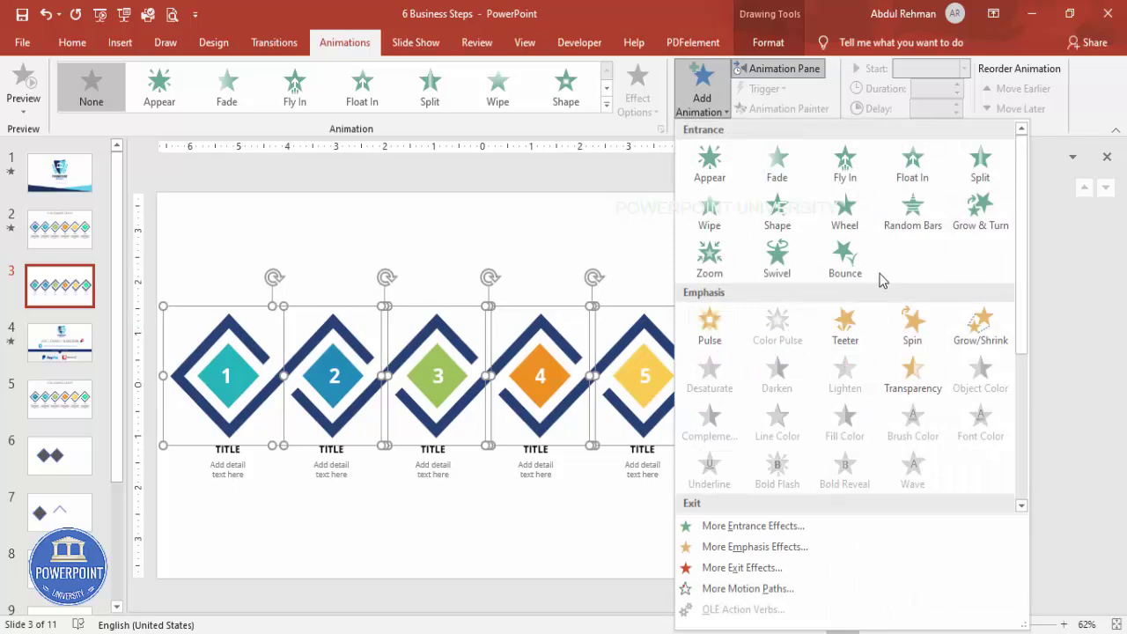
# Give the selected frame groups a Wipe entrance from the left, starting After Previous.
pyautogui.click(718, 227)
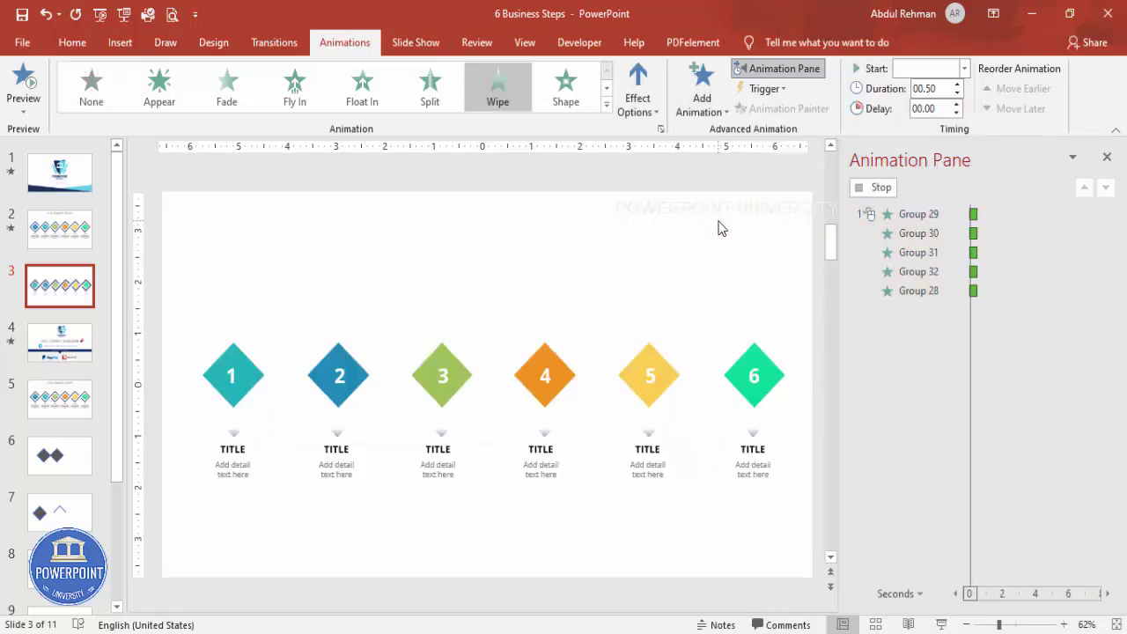
pyautogui.click(638, 99)
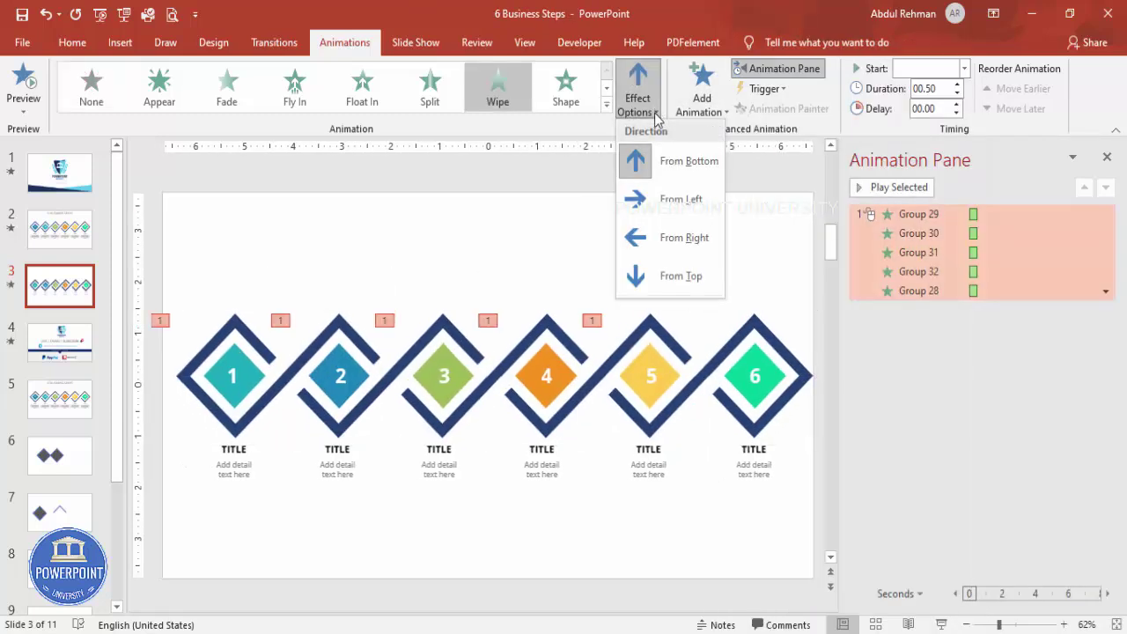
pyautogui.click(692, 211)
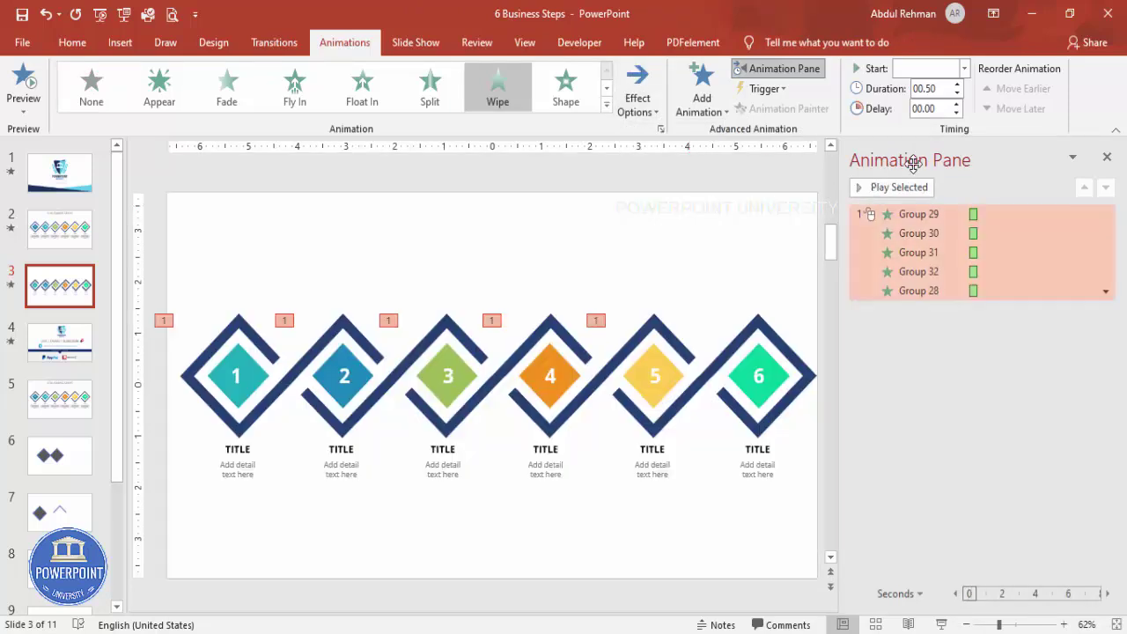
pyautogui.click(964, 68)
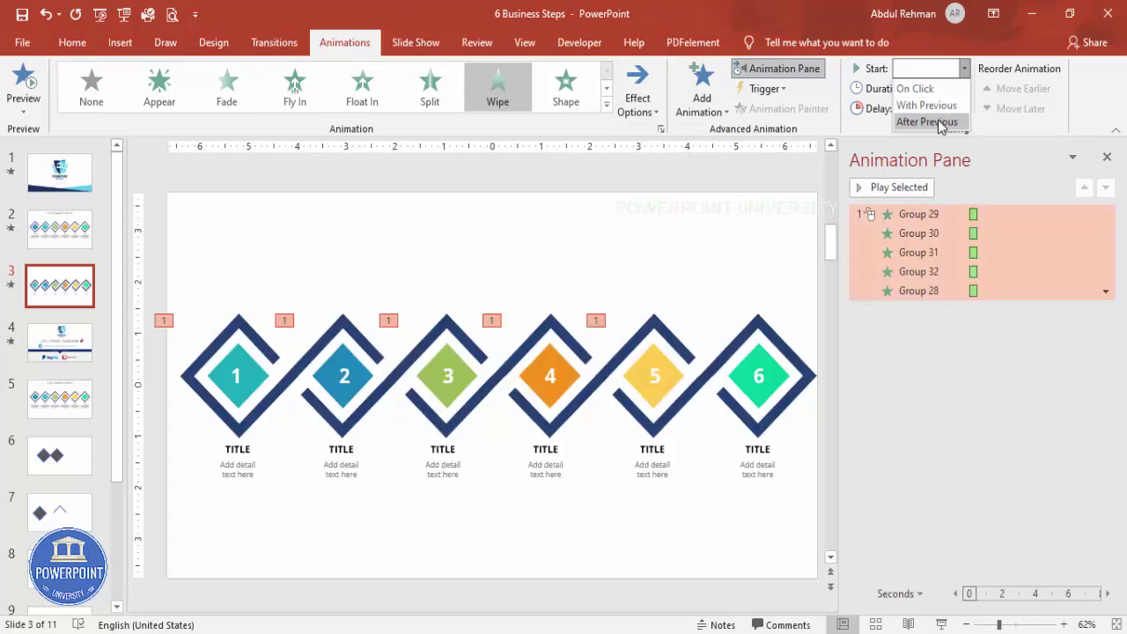
pyautogui.click(940, 119)
pyautogui.click(715, 242)
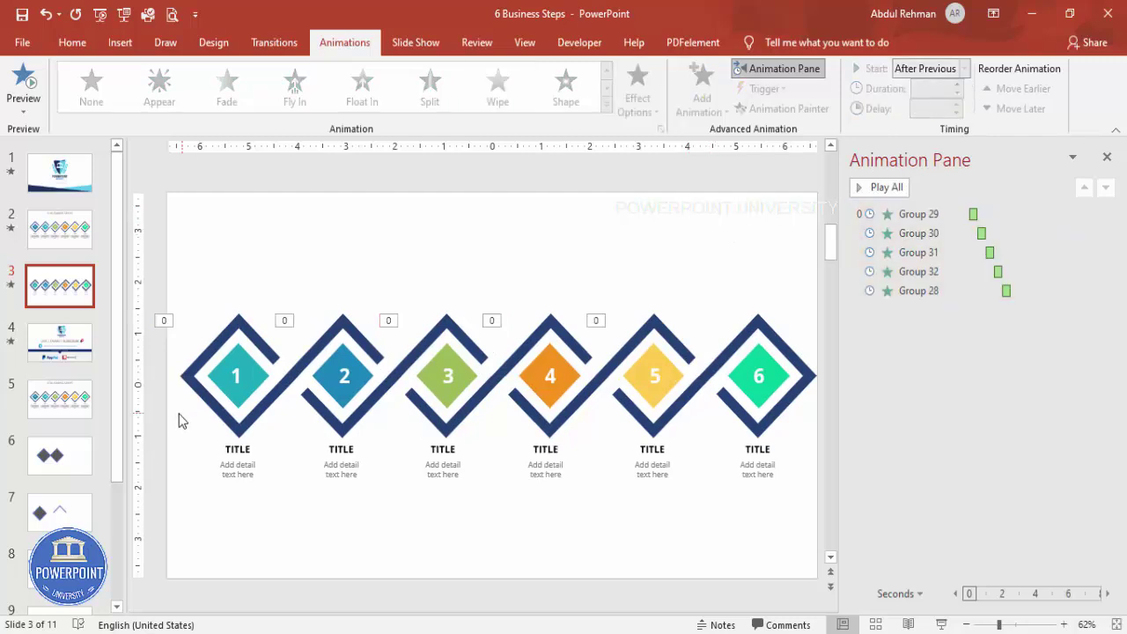
# Select each inner number diamond in turn: teal, blue, green, orange, yellow and green.
pyautogui.click(231, 368)
pyautogui.click(239, 376)
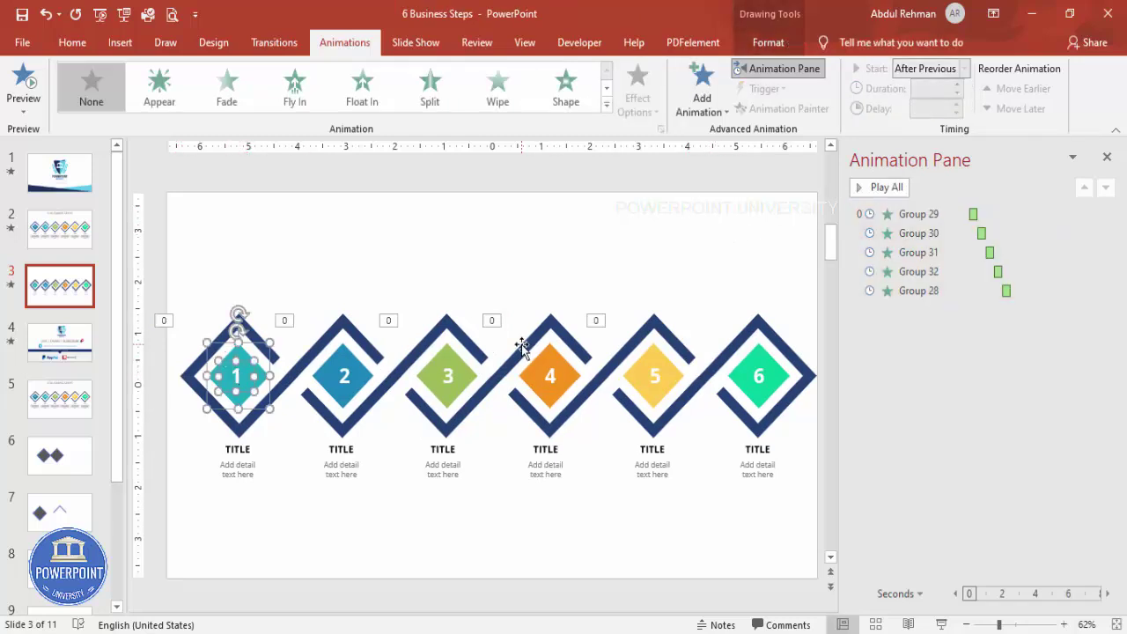
pyautogui.click(345, 366)
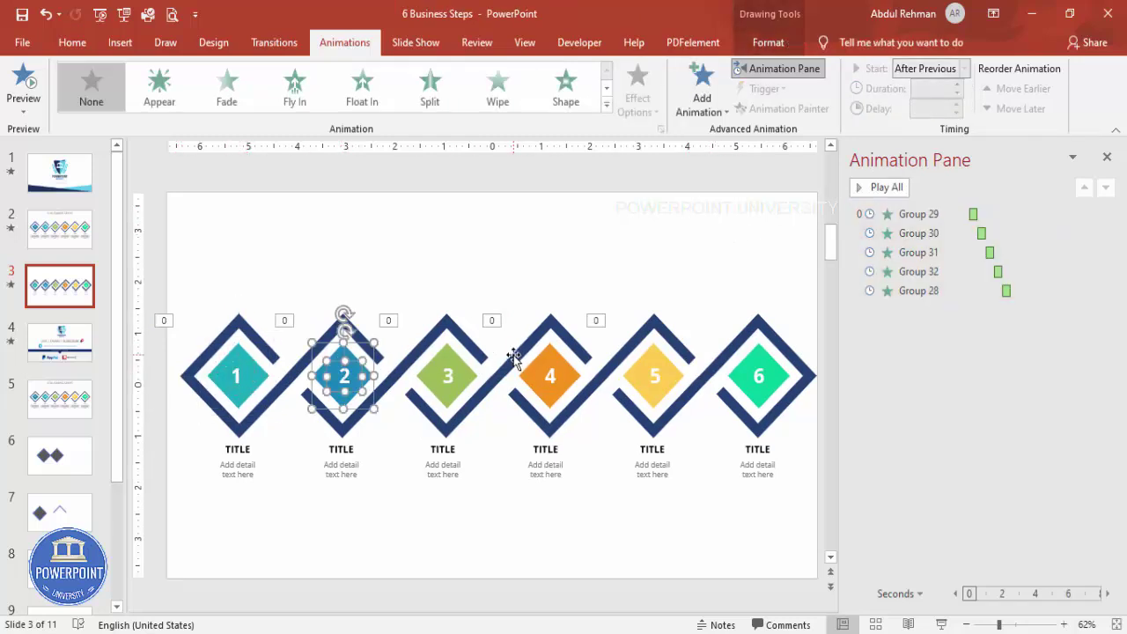
pyautogui.click(452, 356)
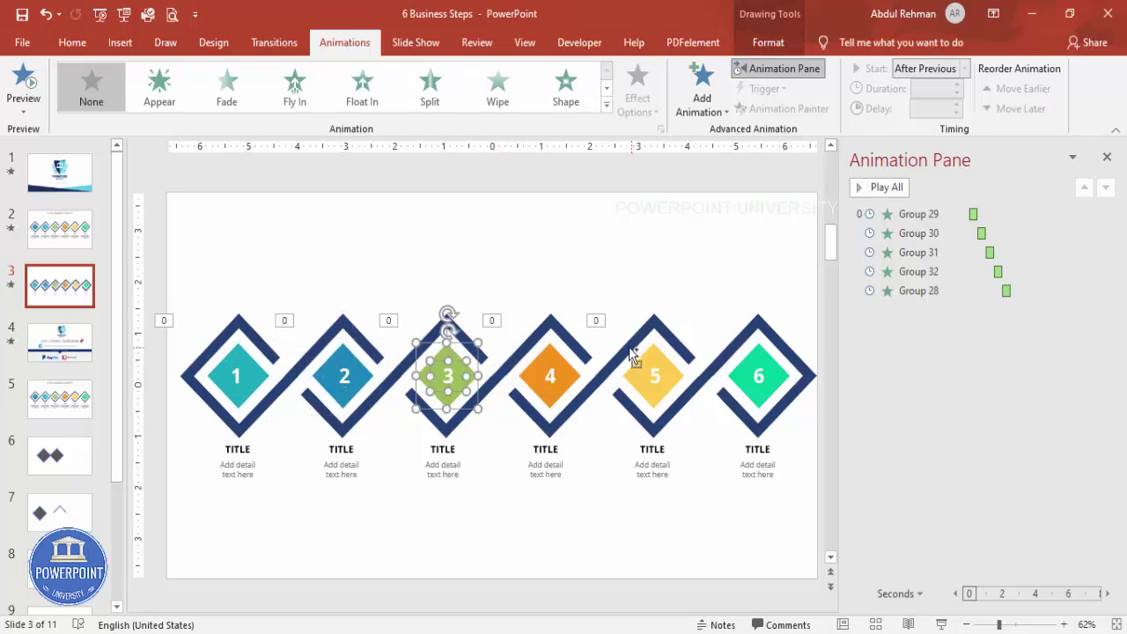
pyautogui.click(549, 355)
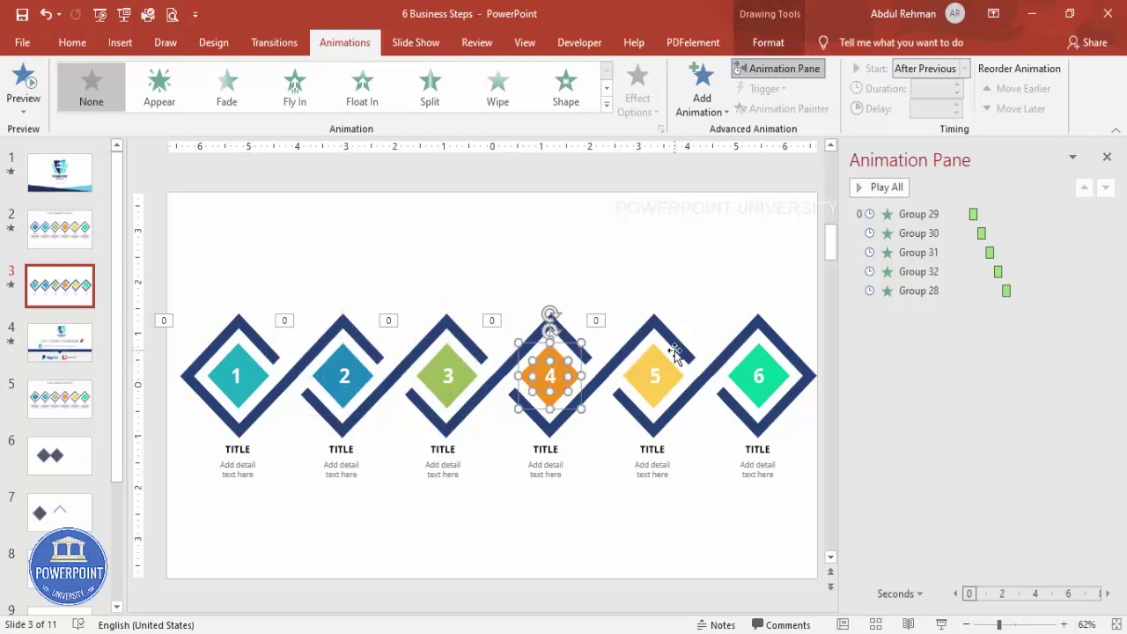
pyautogui.click(657, 368)
pyautogui.click(657, 368)
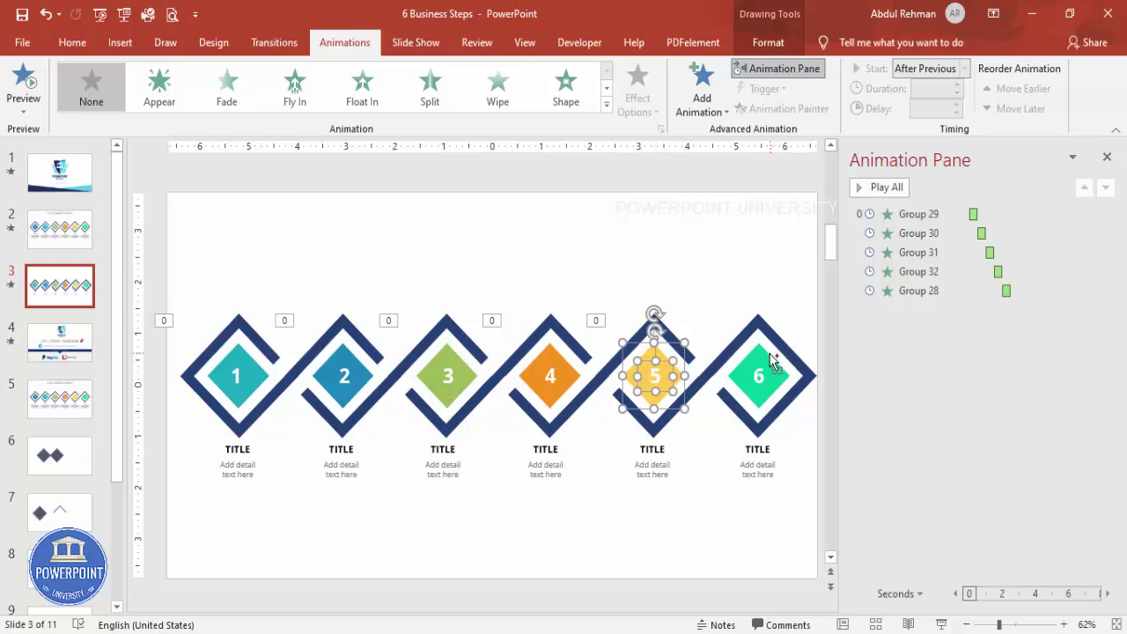
pyautogui.click(769, 361)
pyautogui.click(766, 363)
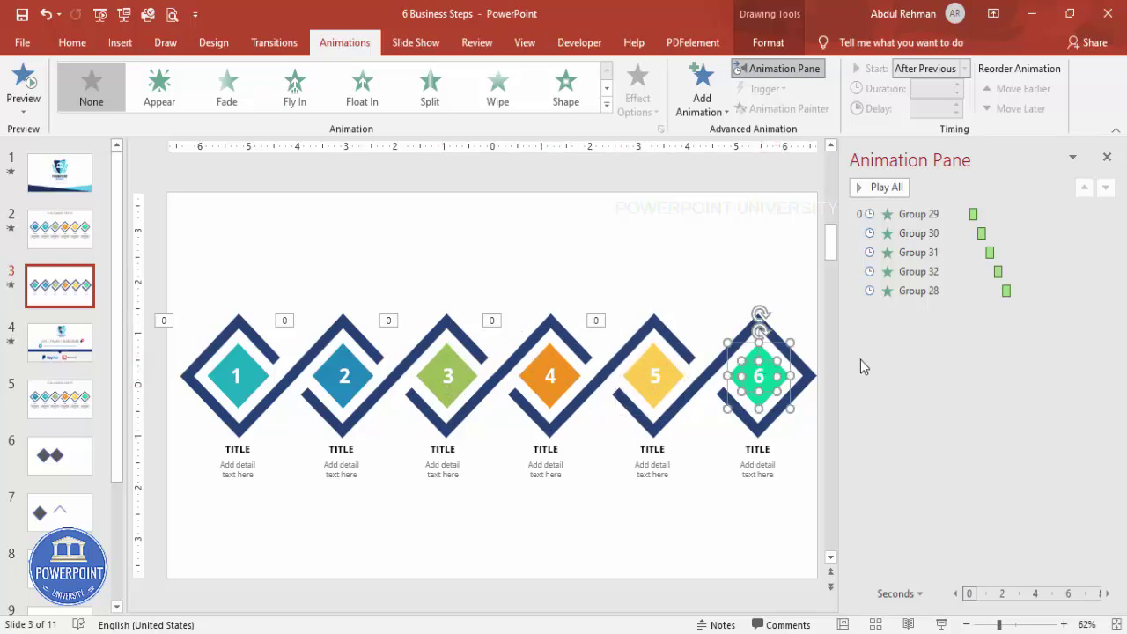
# Select all six diamond groups together.
pyautogui.click(262, 377)
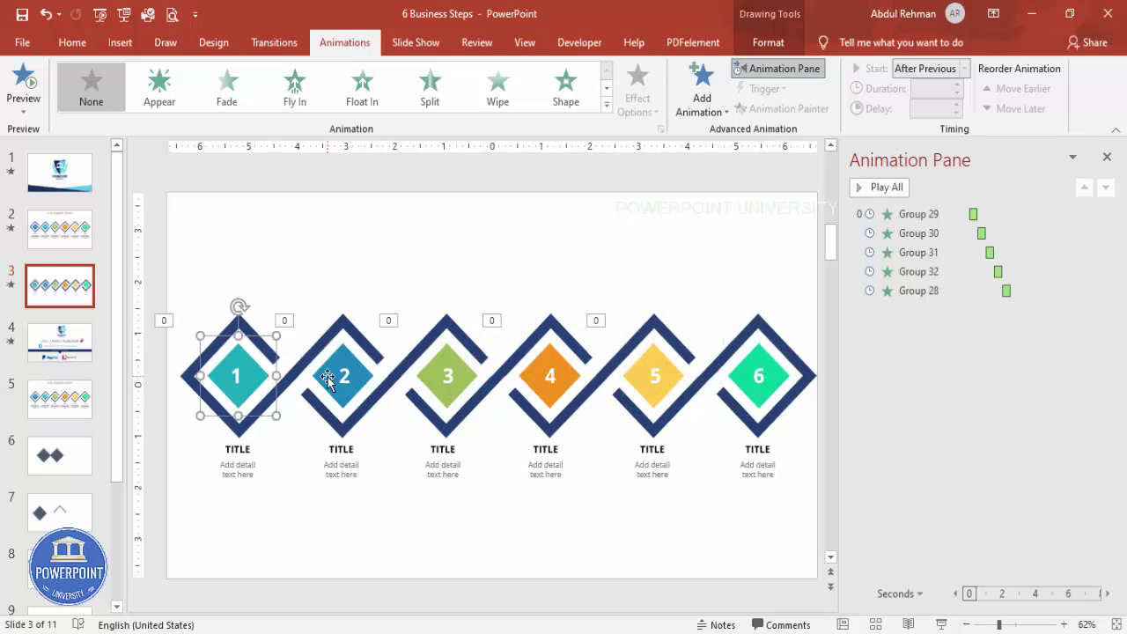
pyautogui.keyDown('shift'); pyautogui.click(326, 377); pyautogui.keyUp('shift')
pyautogui.keyDown('shift'); pyautogui.click(432, 380); pyautogui.keyUp('shift')
pyautogui.keyDown('shift'); pyautogui.click(551, 376); pyautogui.keyUp('shift')
pyautogui.keyDown('shift'); pyautogui.click(653, 377); pyautogui.keyUp('shift')
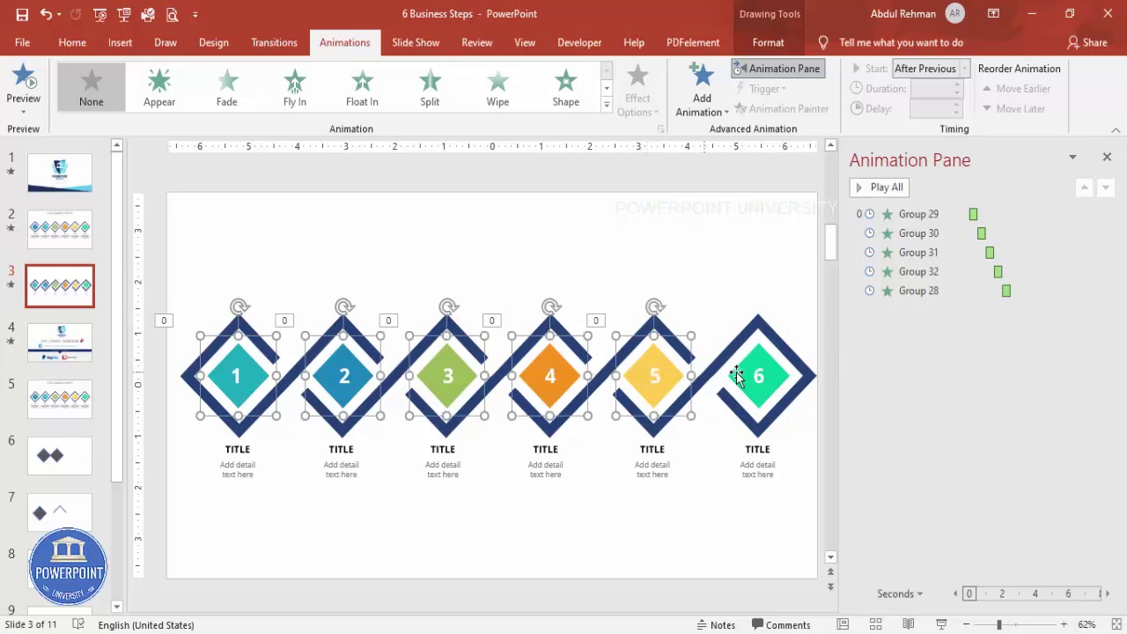
pyautogui.keyDown('shift'); pyautogui.click(736, 373); pyautogui.keyUp('shift')
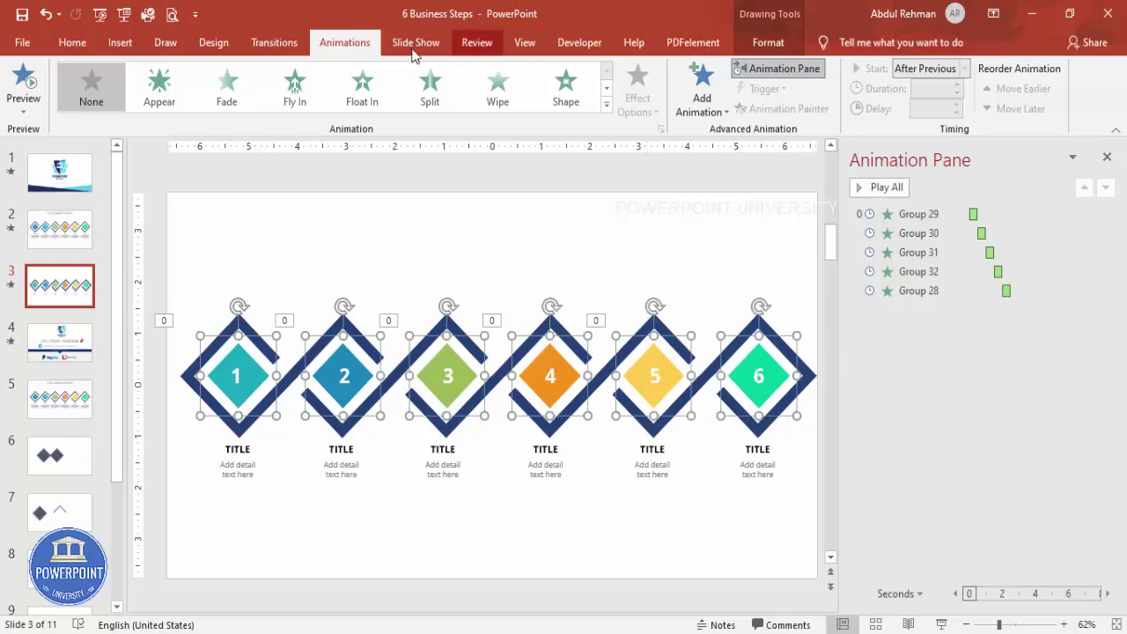
# Add the Basic Zoom entrance effect from More Entrance Effects.
pyautogui.click(702, 92)
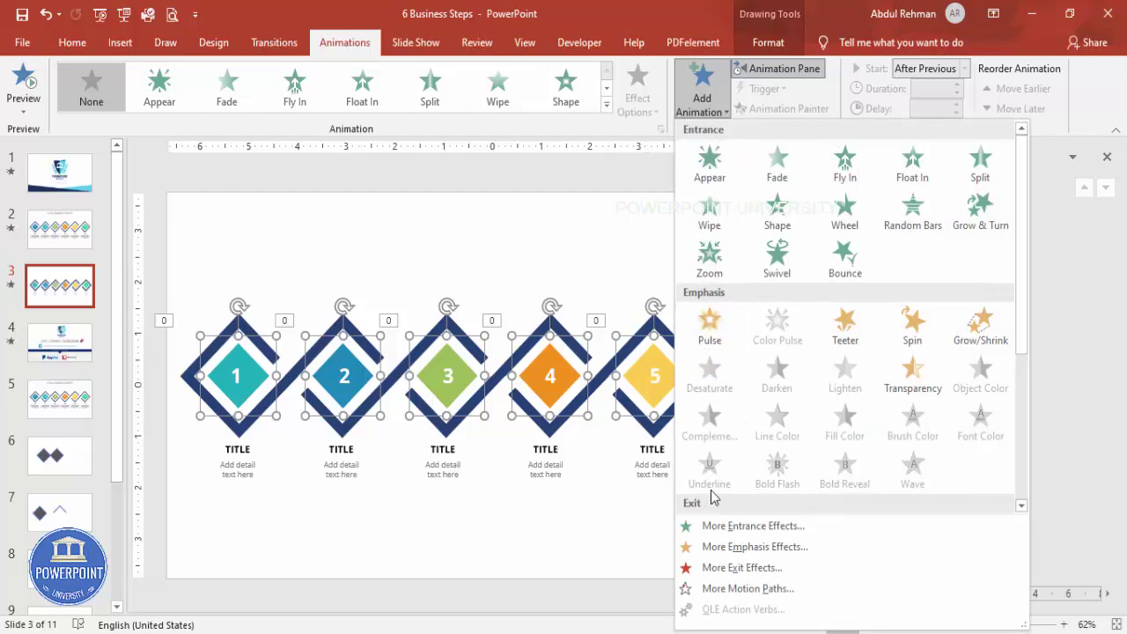
pyautogui.click(739, 529)
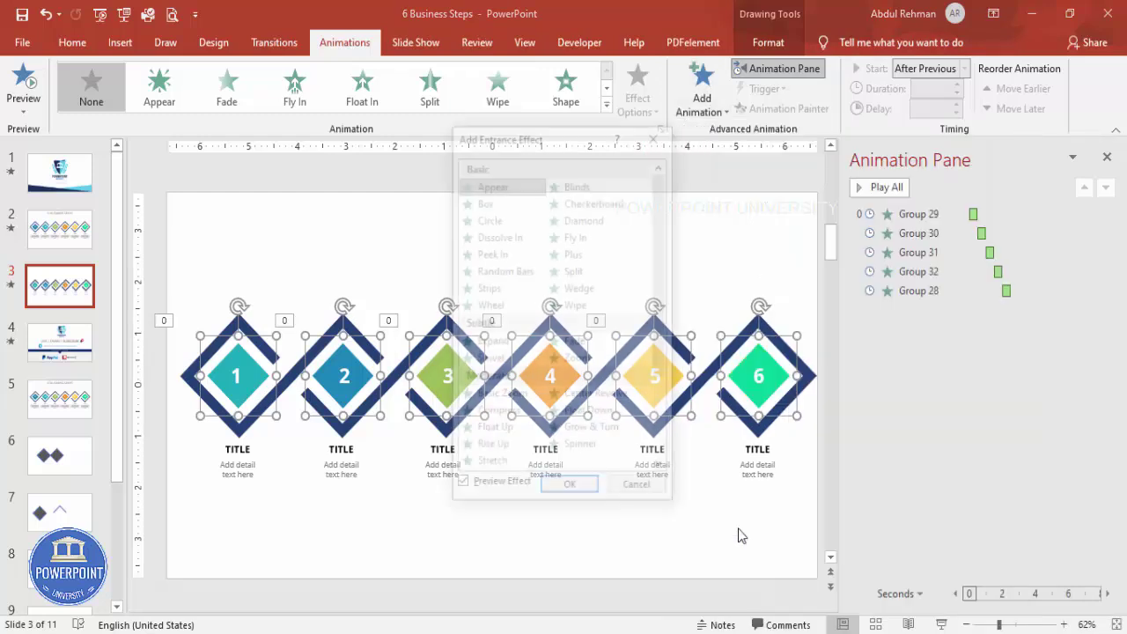
pyautogui.click(499, 398)
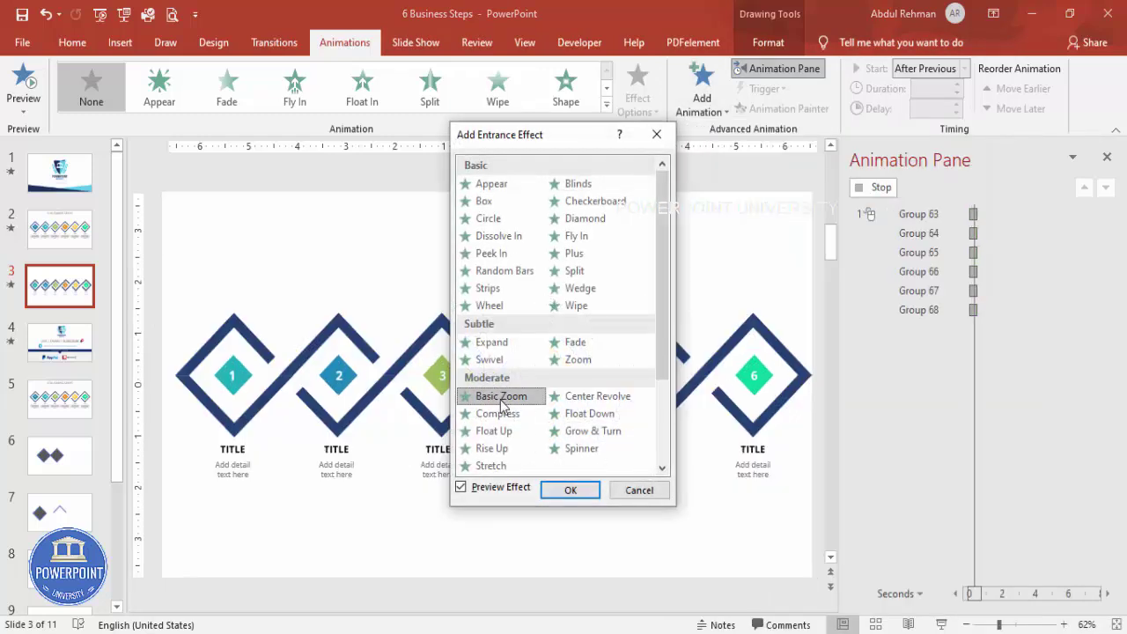
pyautogui.click(571, 490)
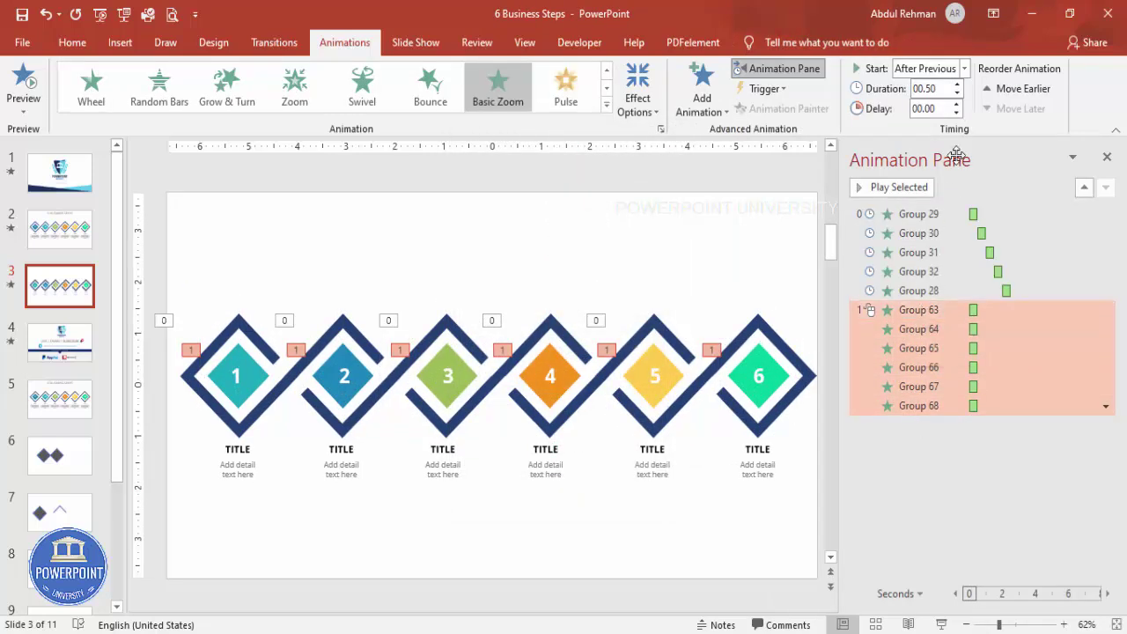
# Set the Basic Zoom animations to start With Previous.
pyautogui.click(955, 68)
pyautogui.click(952, 104)
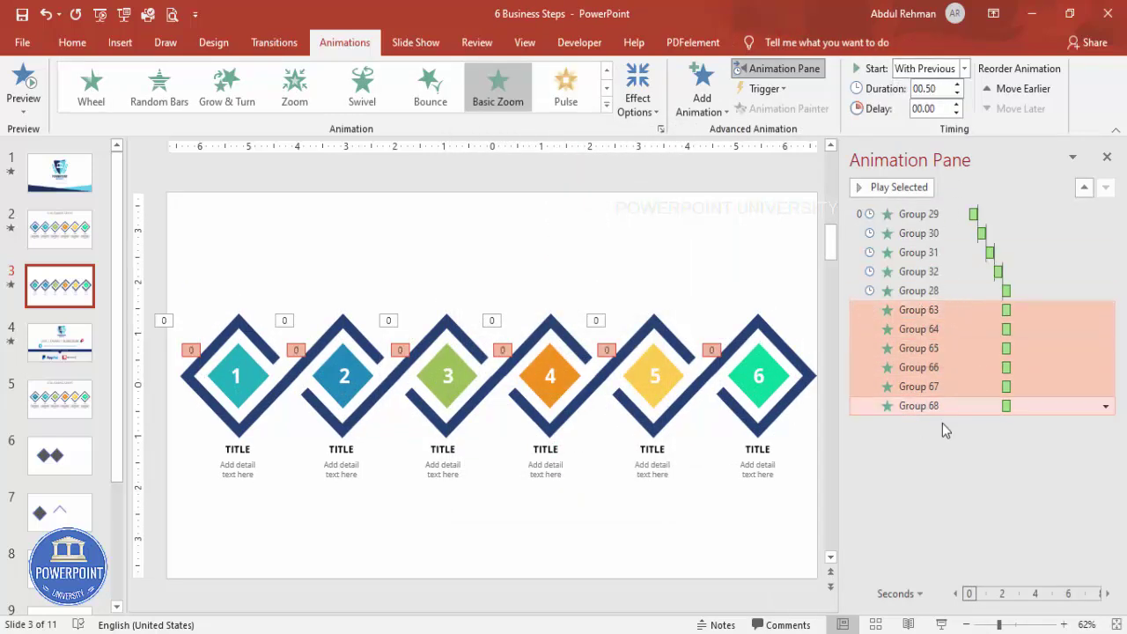
pyautogui.click(1015, 516)
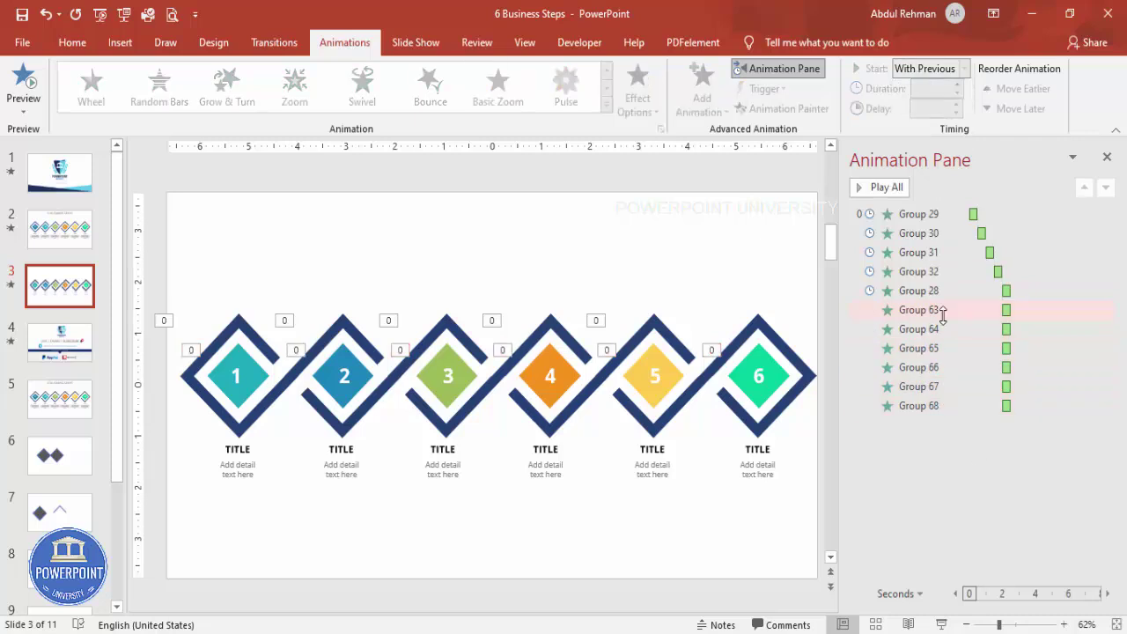
# Reorder the zooms for Groups 63–66 after the wipes for Groups 29–32, then preview the slide show.
pyautogui.moveTo(942, 310); pyautogui.dragTo(949, 233)
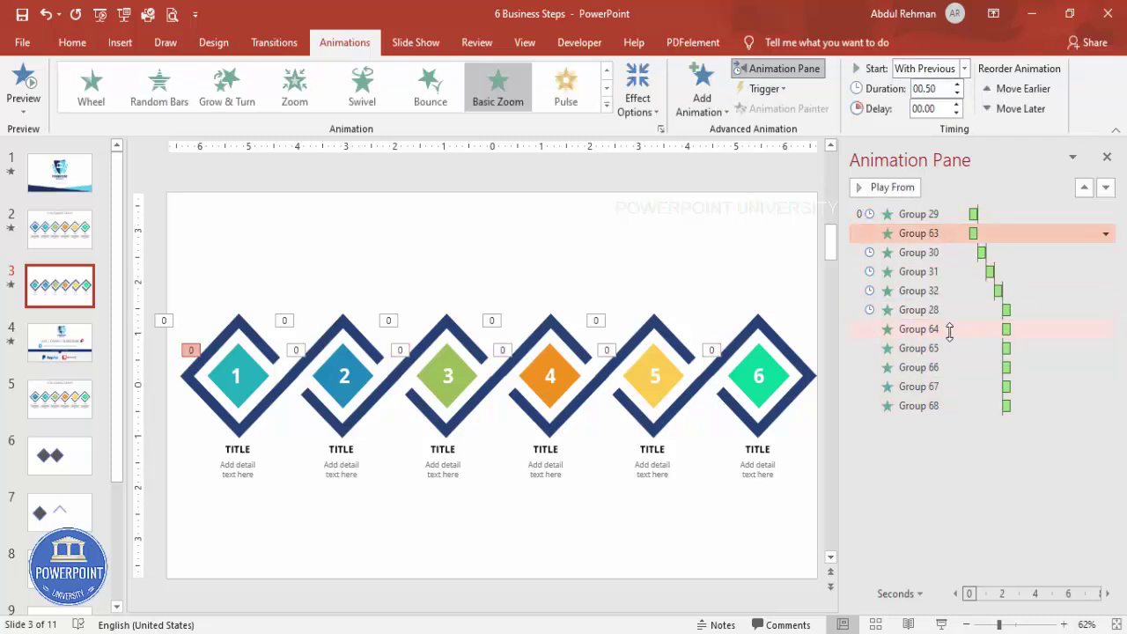
pyautogui.moveTo(942, 330); pyautogui.dragTo(944, 264)
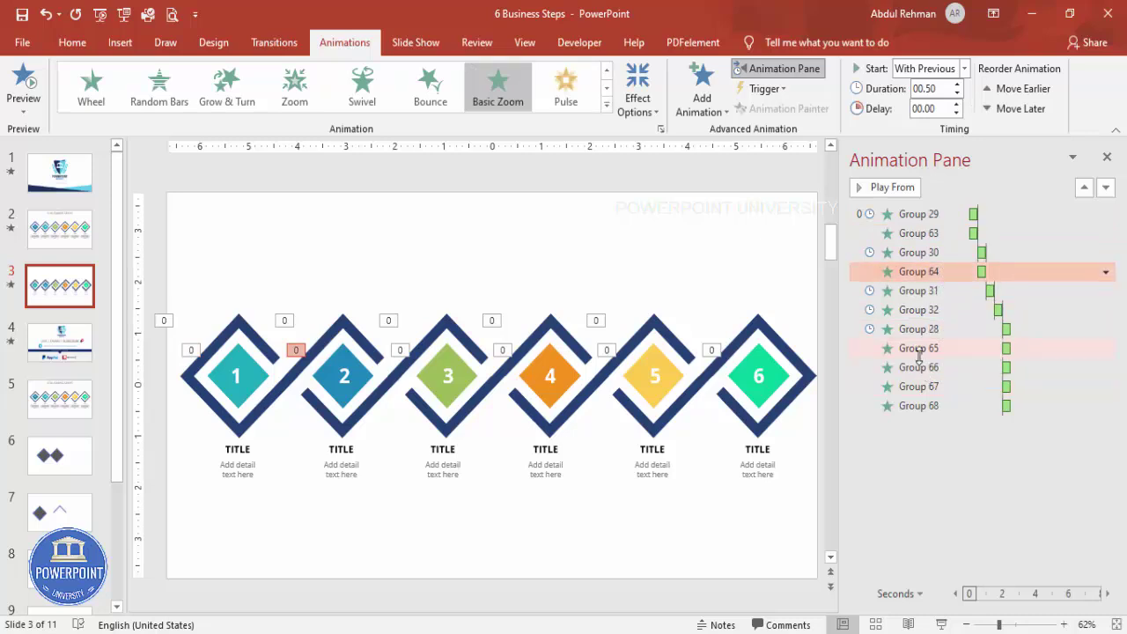
pyautogui.moveTo(944, 347); pyautogui.dragTo(951, 310)
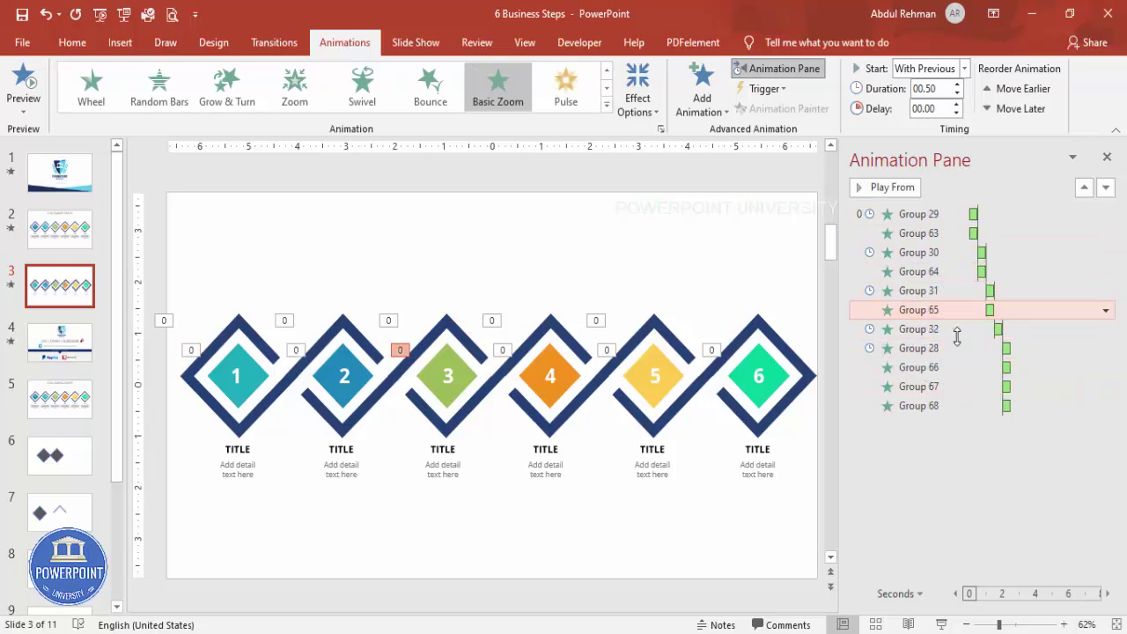
pyautogui.moveTo(952, 365); pyautogui.dragTo(952, 355)
pyautogui.click(948, 406)
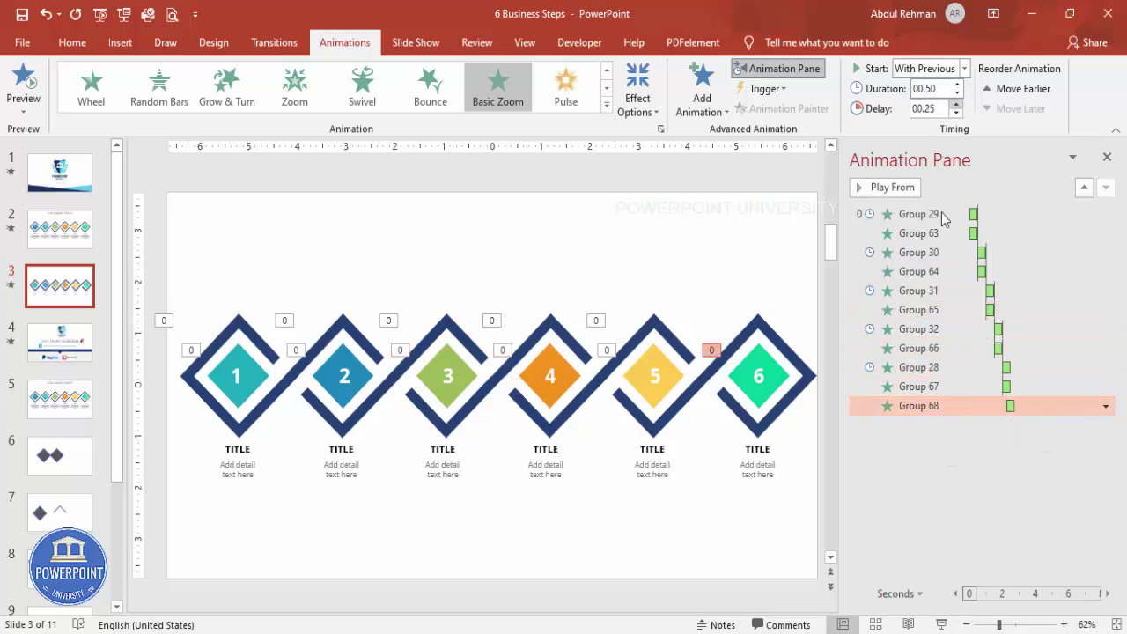
pyautogui.click(942, 621)
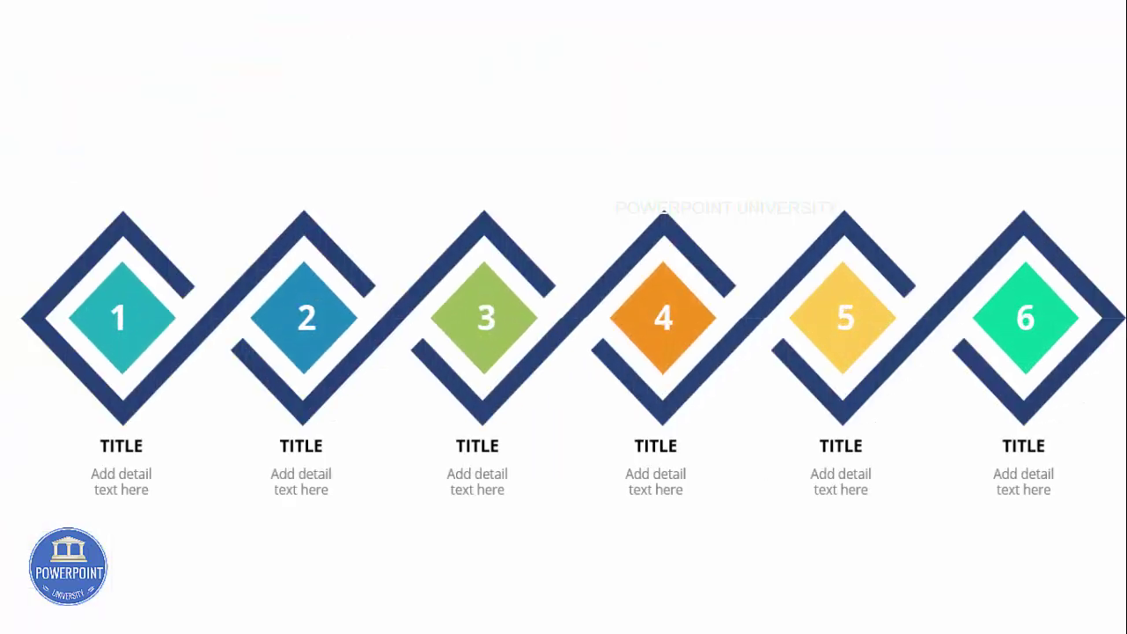
# Make Group 29's frame Wipe start On Click, then preview the sequence in Slide Show.
pyautogui.press('Escape')
pyautogui.click(916, 214)
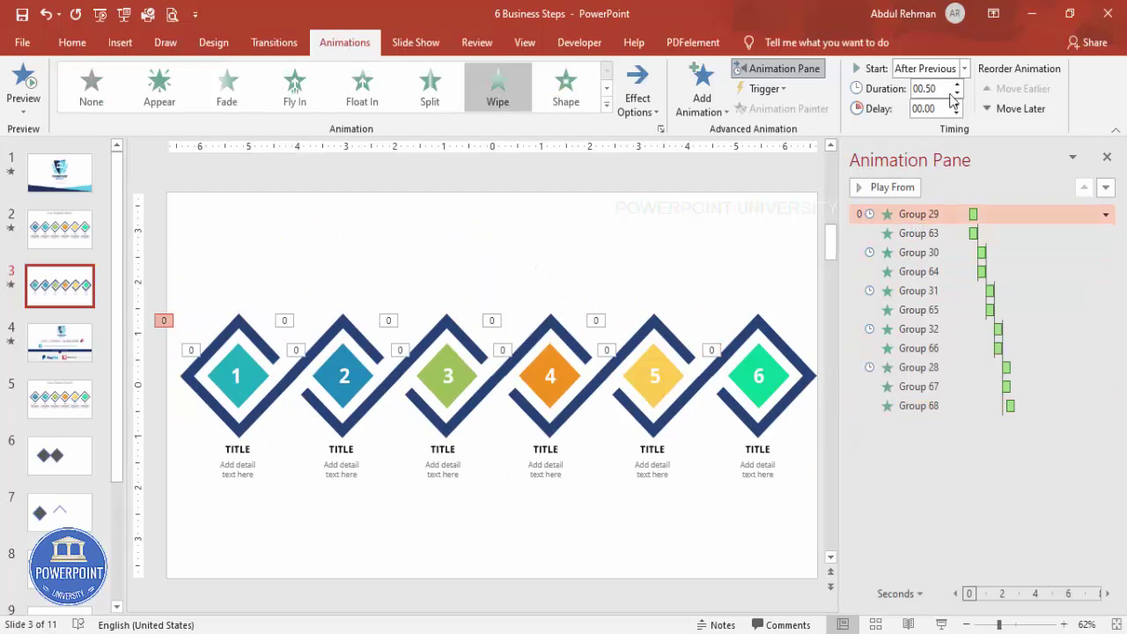
pyautogui.click(964, 68)
pyautogui.click(921, 85)
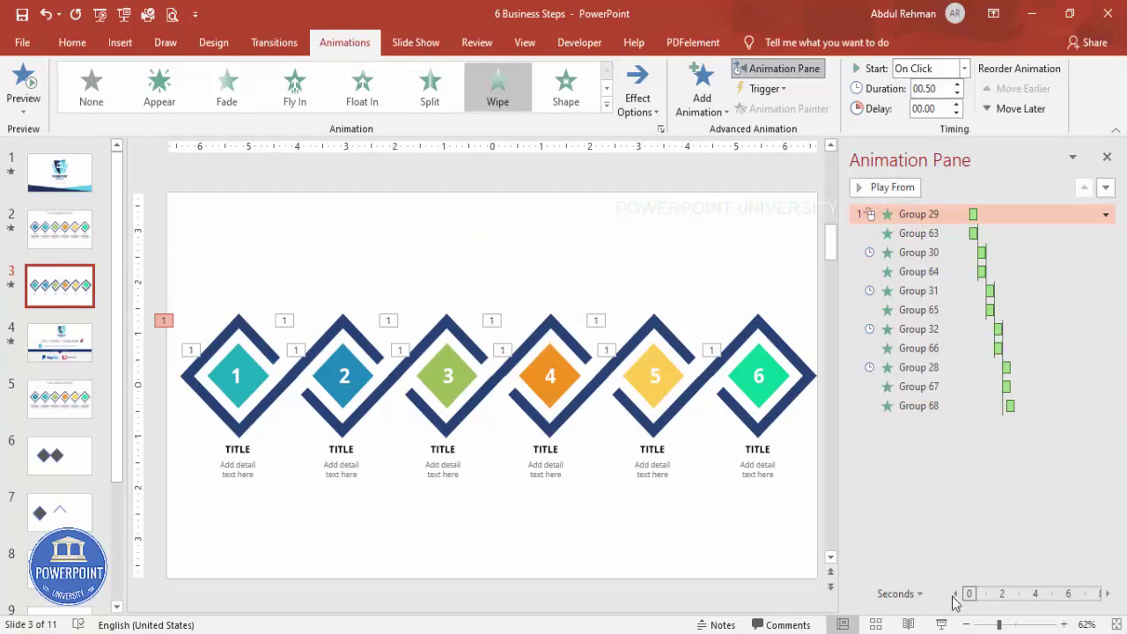
pyautogui.click(941, 624)
pyautogui.click(941, 624)
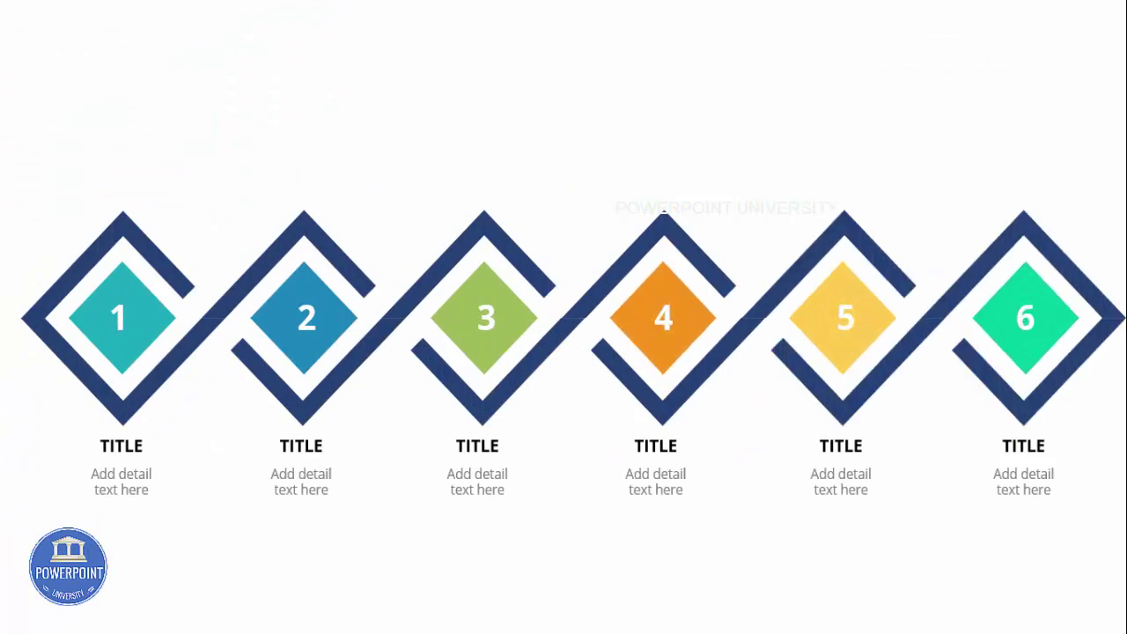
pyautogui.press('Escape')
# Select the six caption groups beneath diamonds 1 through 6.
pyautogui.click(231, 470)
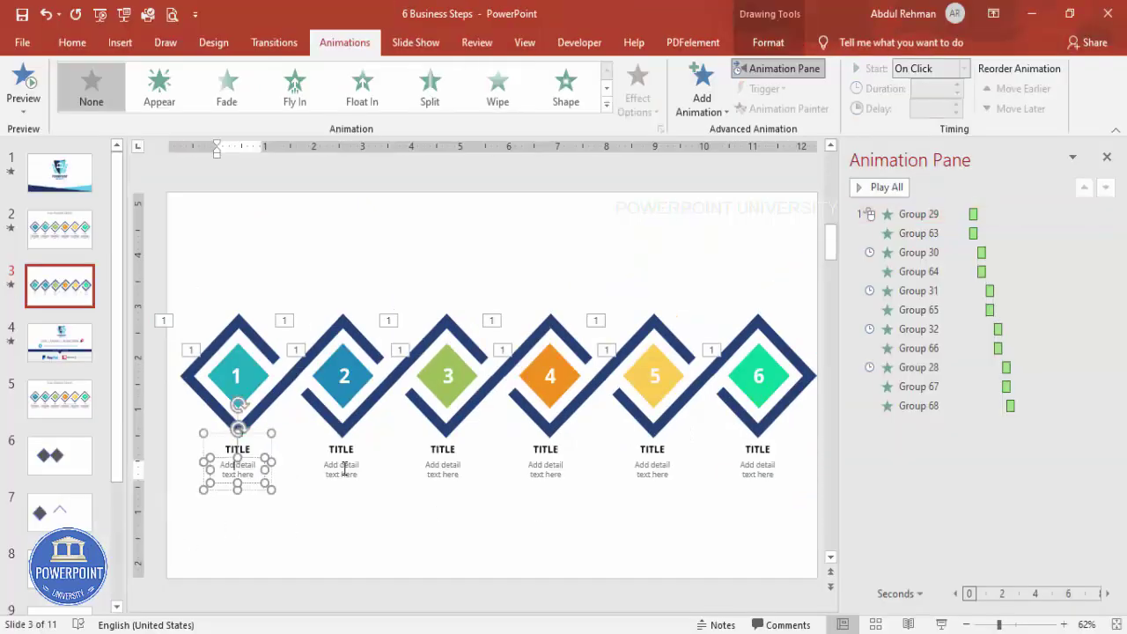
pyautogui.keyDown('shift'); pyautogui.click(352, 468); pyautogui.keyUp('shift')
pyautogui.keyDown('shift'); pyautogui.click(441, 469); pyautogui.keyUp('shift')
pyautogui.keyDown('shift'); pyautogui.click(556, 467); pyautogui.keyUp('shift')
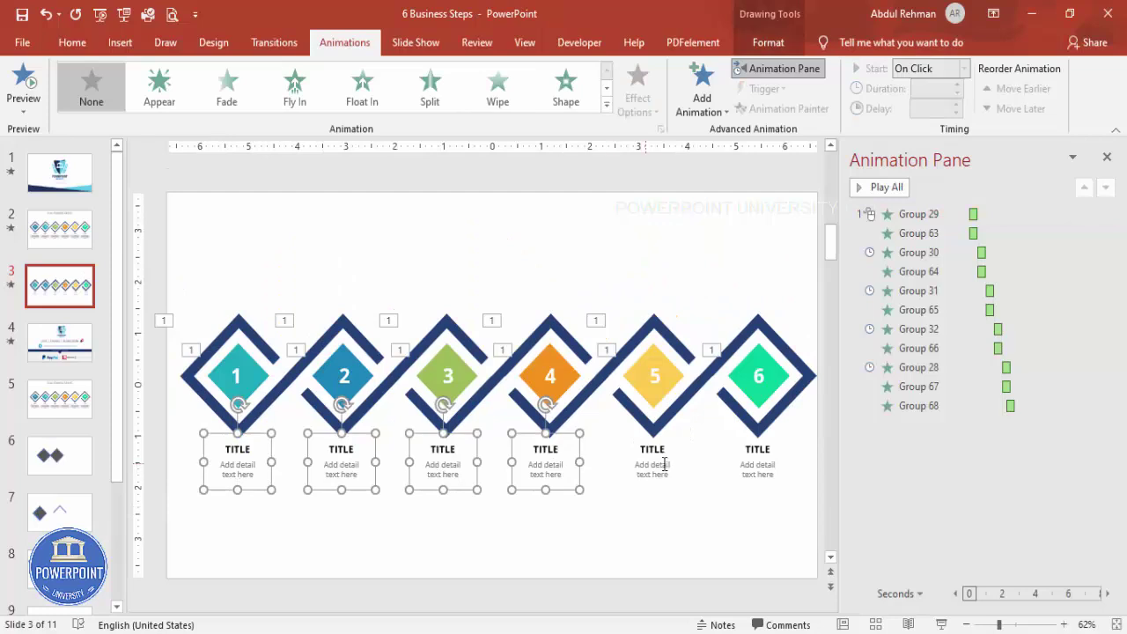
pyautogui.keyDown('shift'); pyautogui.click(665, 464); pyautogui.keyUp('shift')
pyautogui.keyDown('shift'); pyautogui.click(733, 455); pyautogui.keyUp('shift')
# Add a Stretch entrance effect to the captions, stretching in from the top.
pyautogui.click(701, 93)
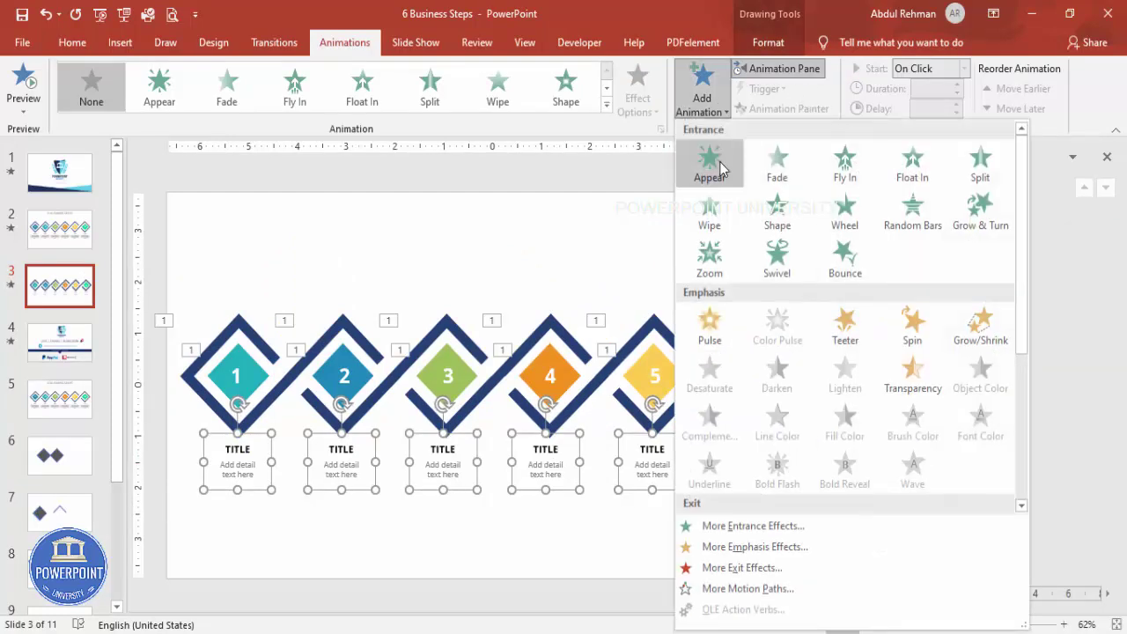
pyautogui.click(719, 525)
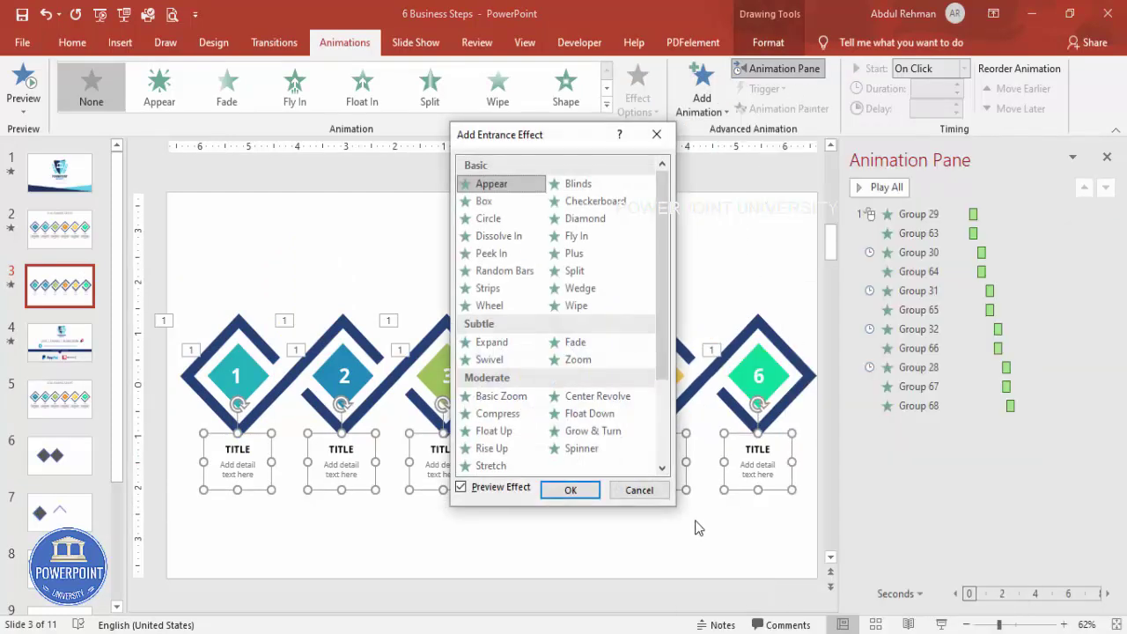
pyautogui.click(493, 467)
pyautogui.click(570, 490)
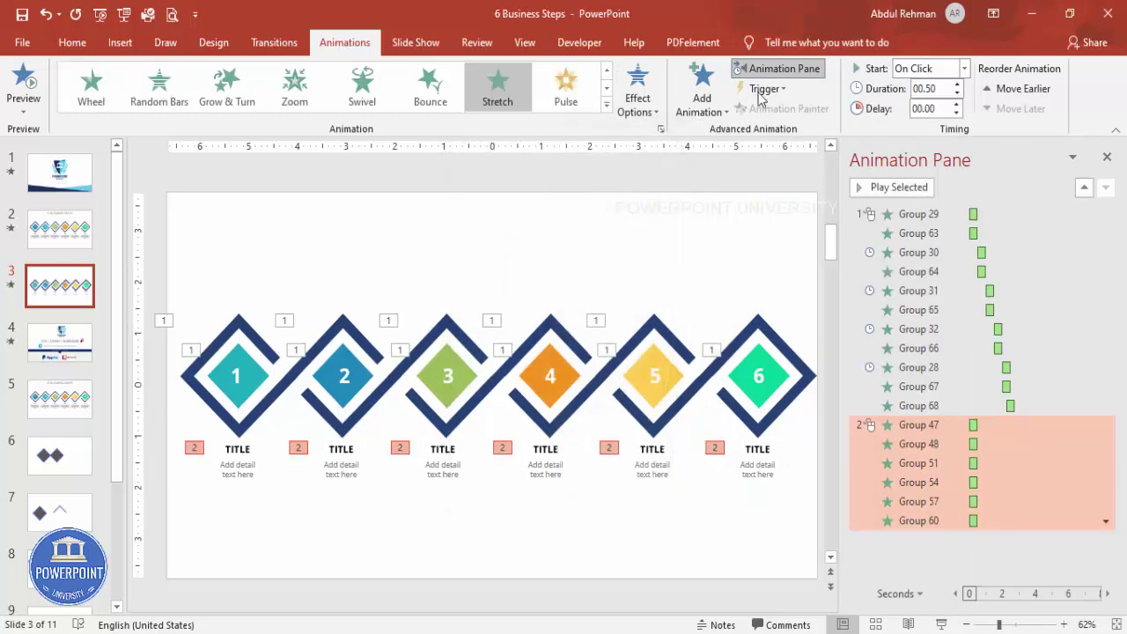
pyautogui.click(636, 104)
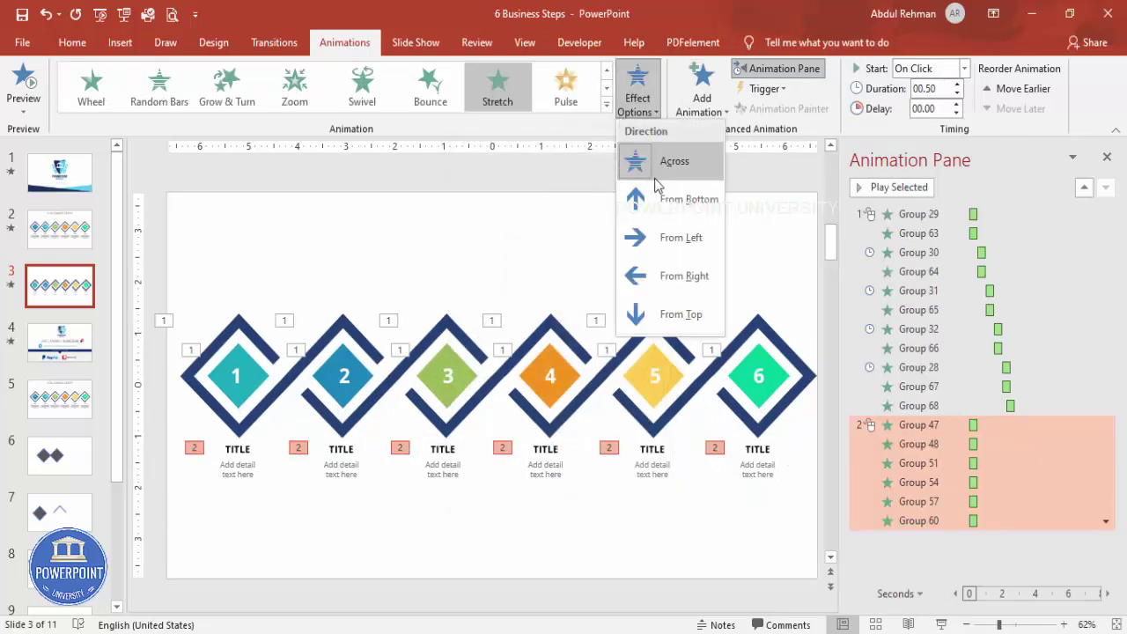
pyautogui.click(673, 312)
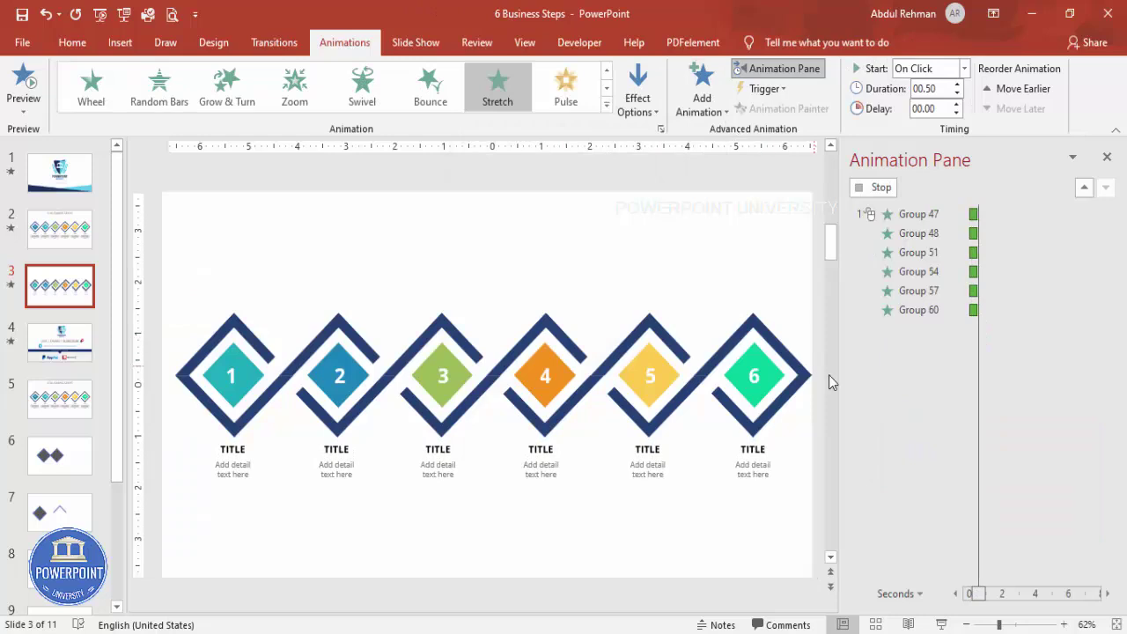
# Set the caption Stretch animations to start With Previous.
pyautogui.click(898, 425)
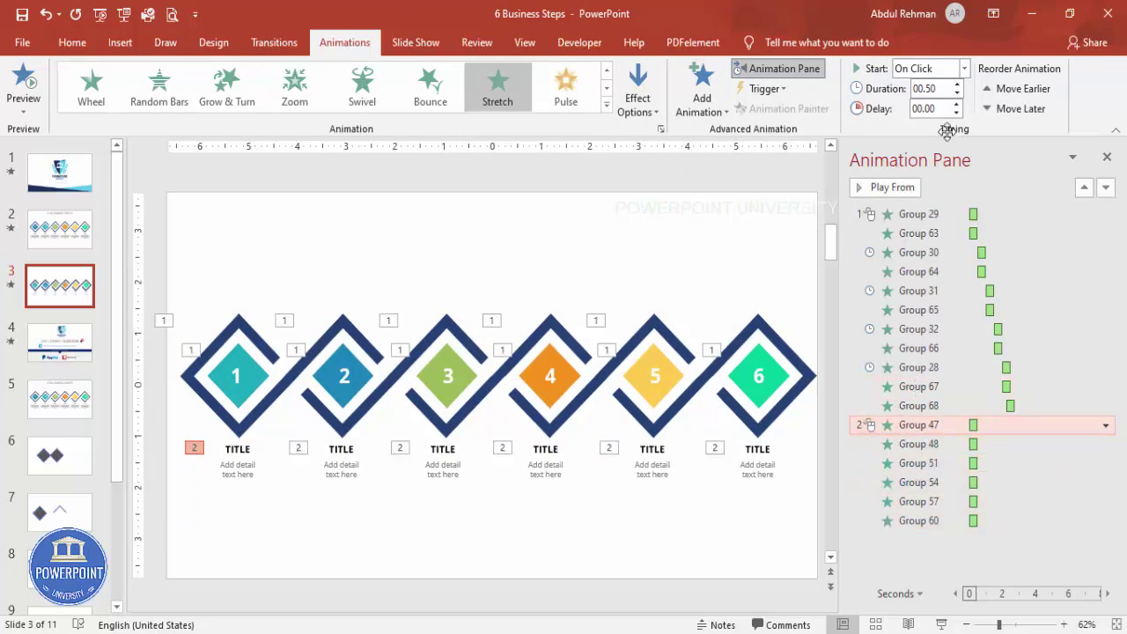
pyautogui.click(964, 69)
pyautogui.click(942, 104)
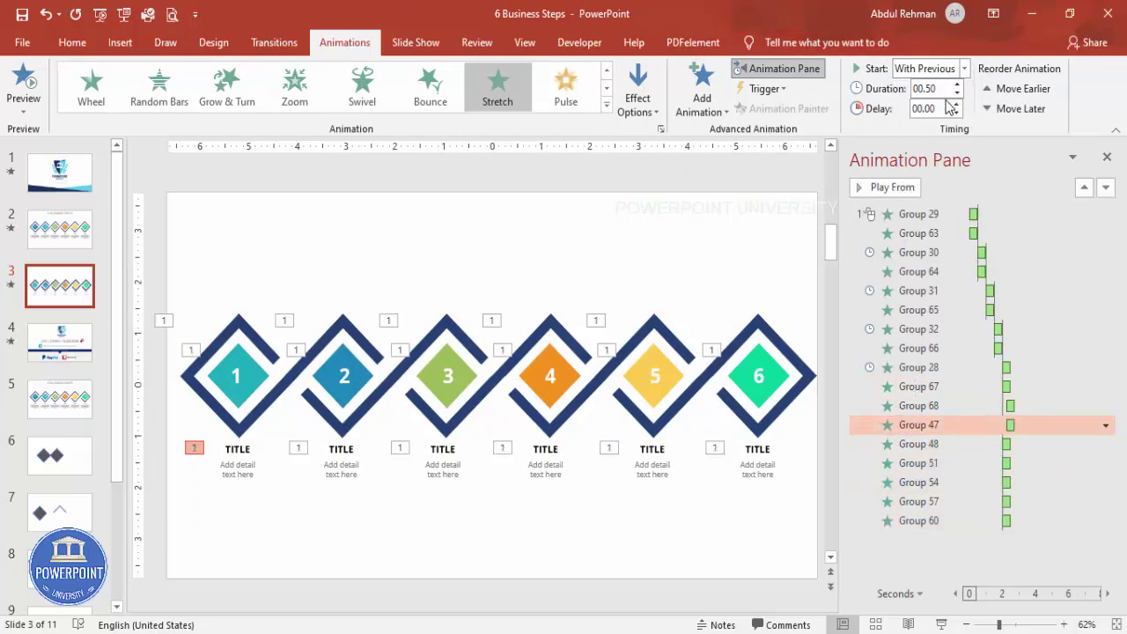
# Move the Stretch entries for Groups 47, 51, 48, 54 after zooms 63–66, then preview the show.
pyautogui.moveTo(932, 426); pyautogui.dragTo(944, 271)
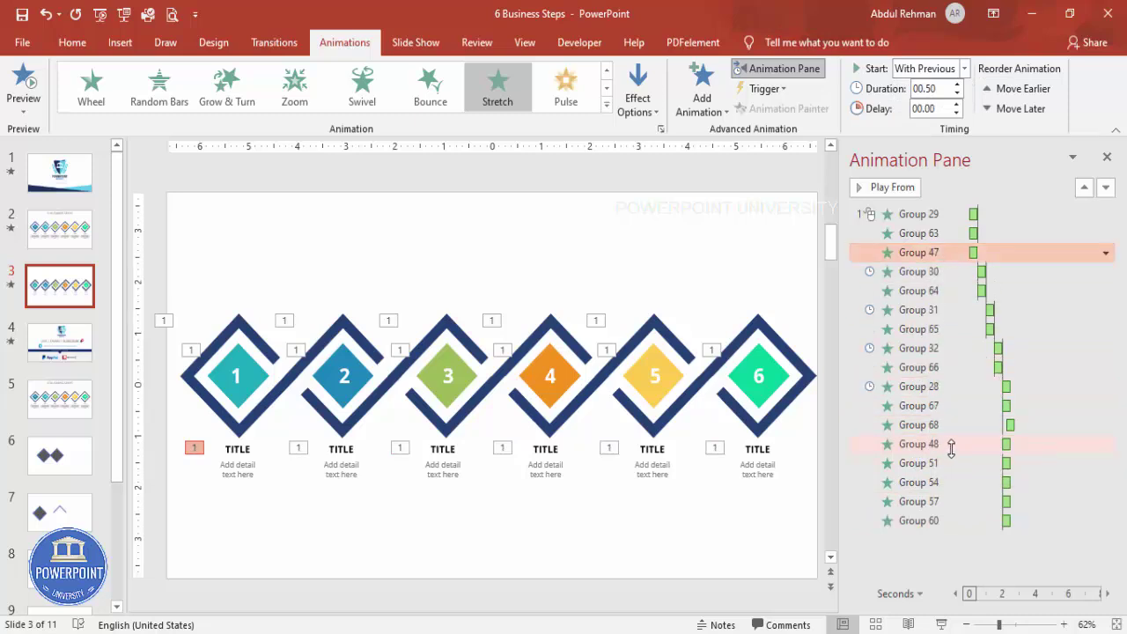
pyautogui.moveTo(952, 467); pyautogui.dragTo(955, 301)
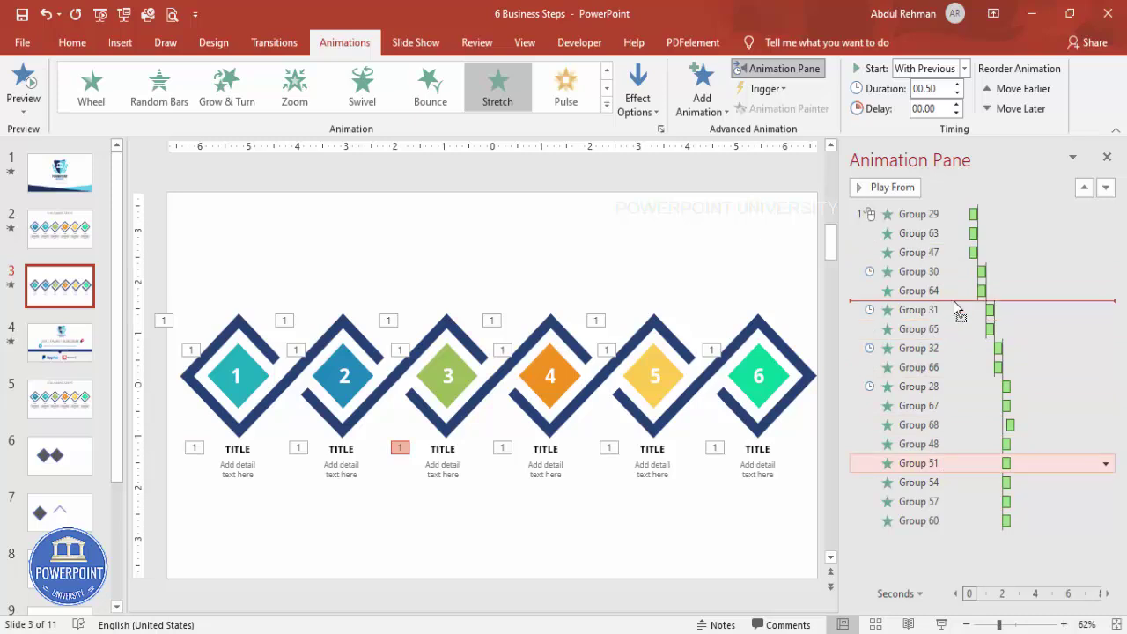
pyautogui.moveTo(953, 300); pyautogui.dragTo(953, 301)
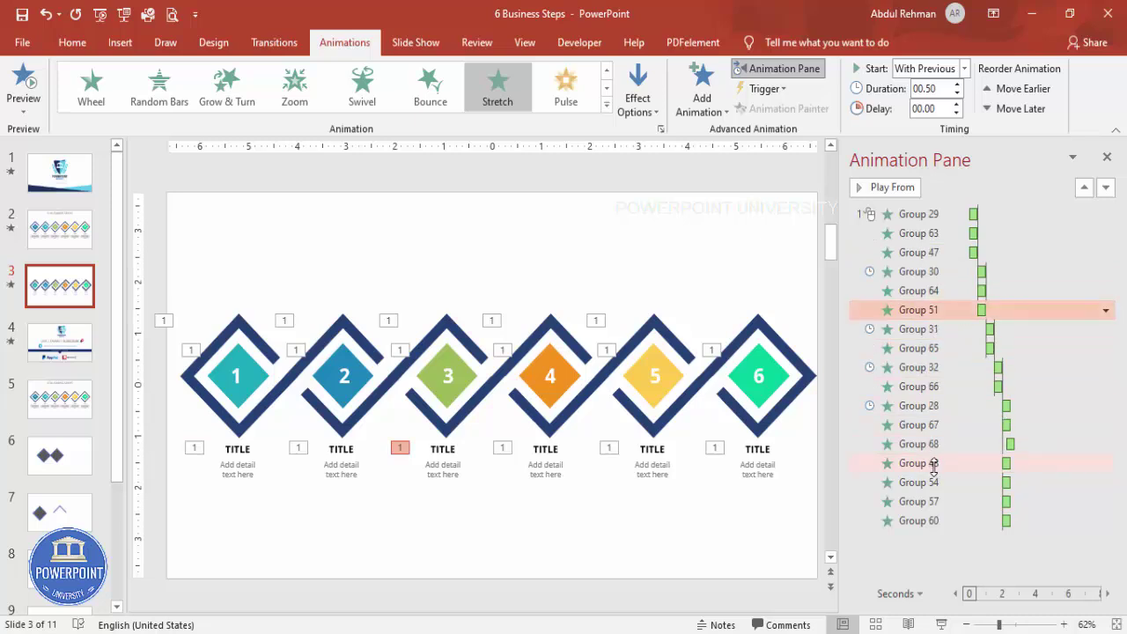
pyautogui.moveTo(933, 464); pyautogui.dragTo(951, 368)
pyautogui.moveTo(940, 489); pyautogui.dragTo(951, 427)
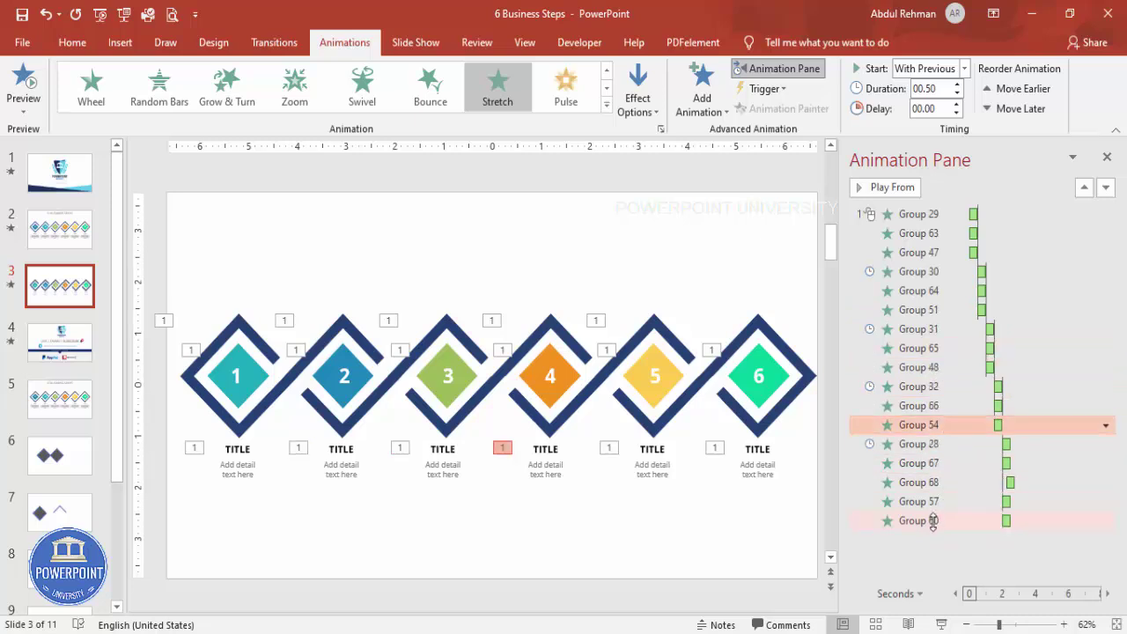
pyautogui.click(940, 624)
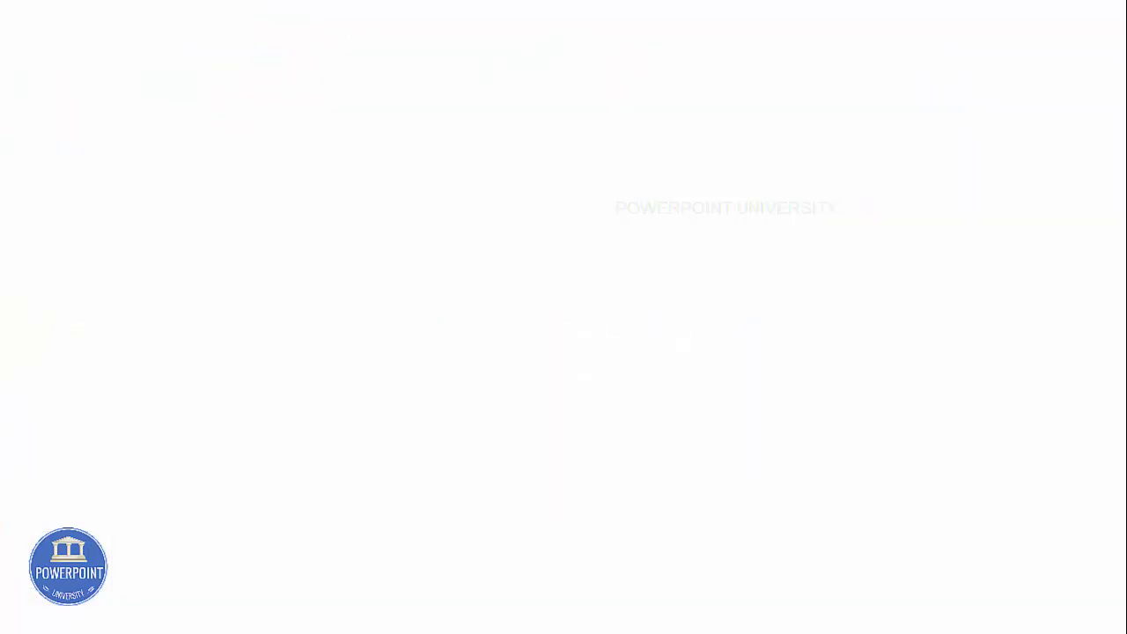